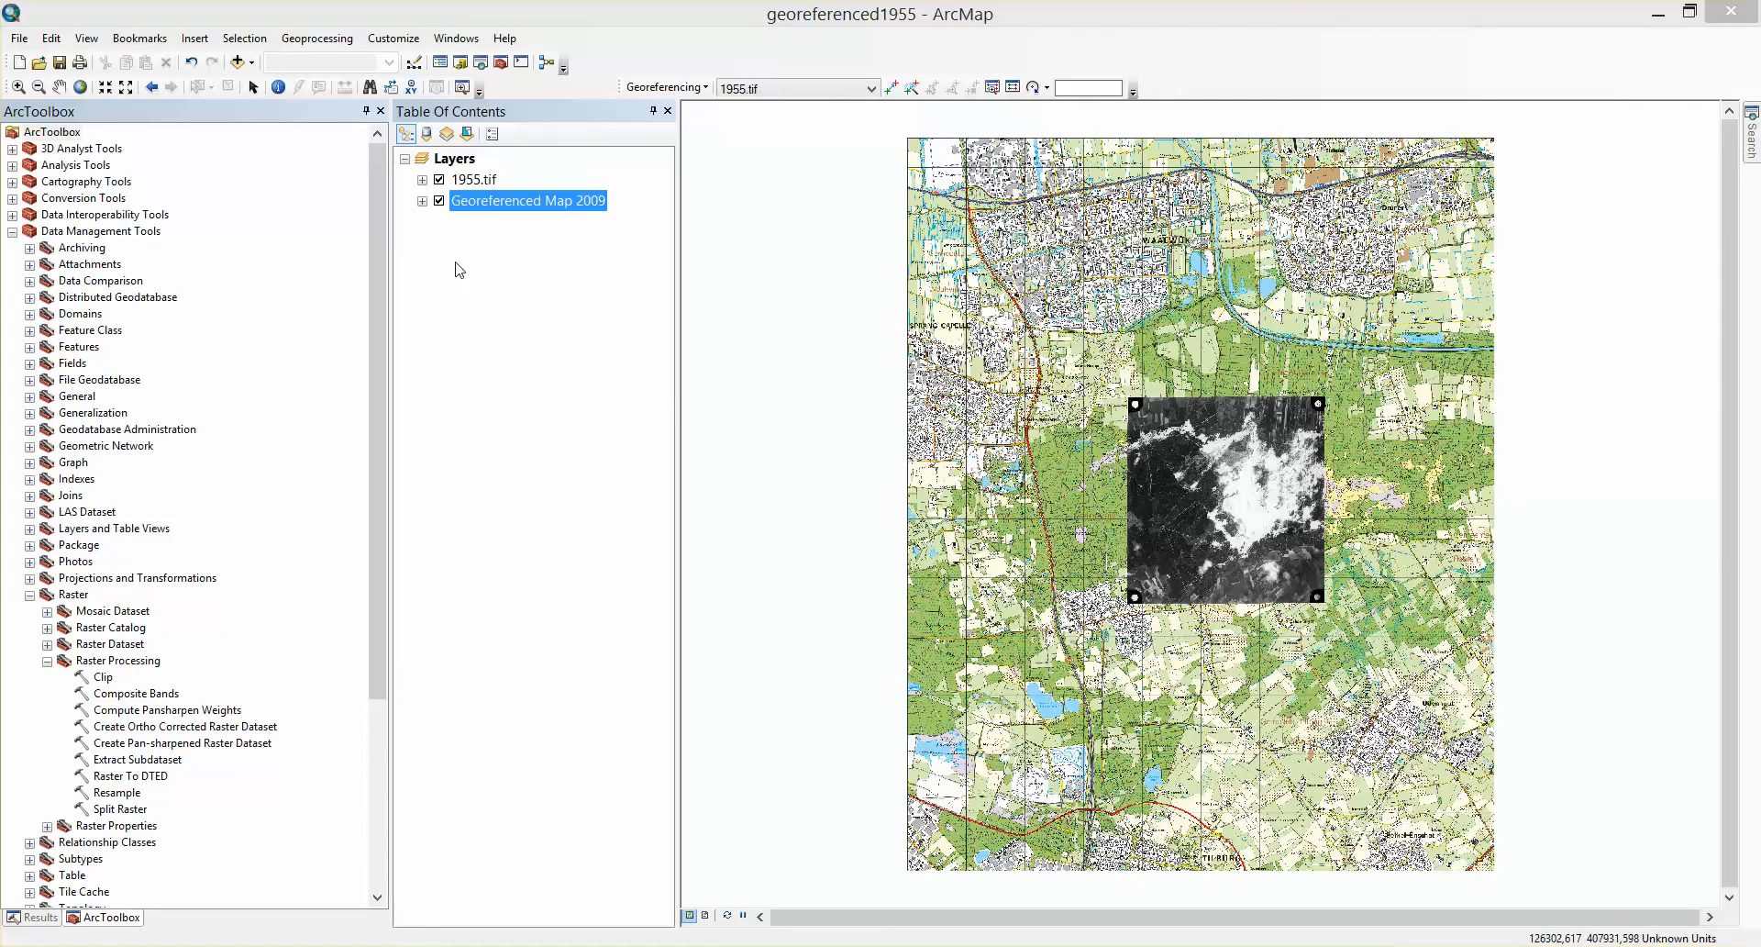
Hide the Georeferenced Map 2009 layer and zoom the map to the 1955.tif layer.
click(439, 202)
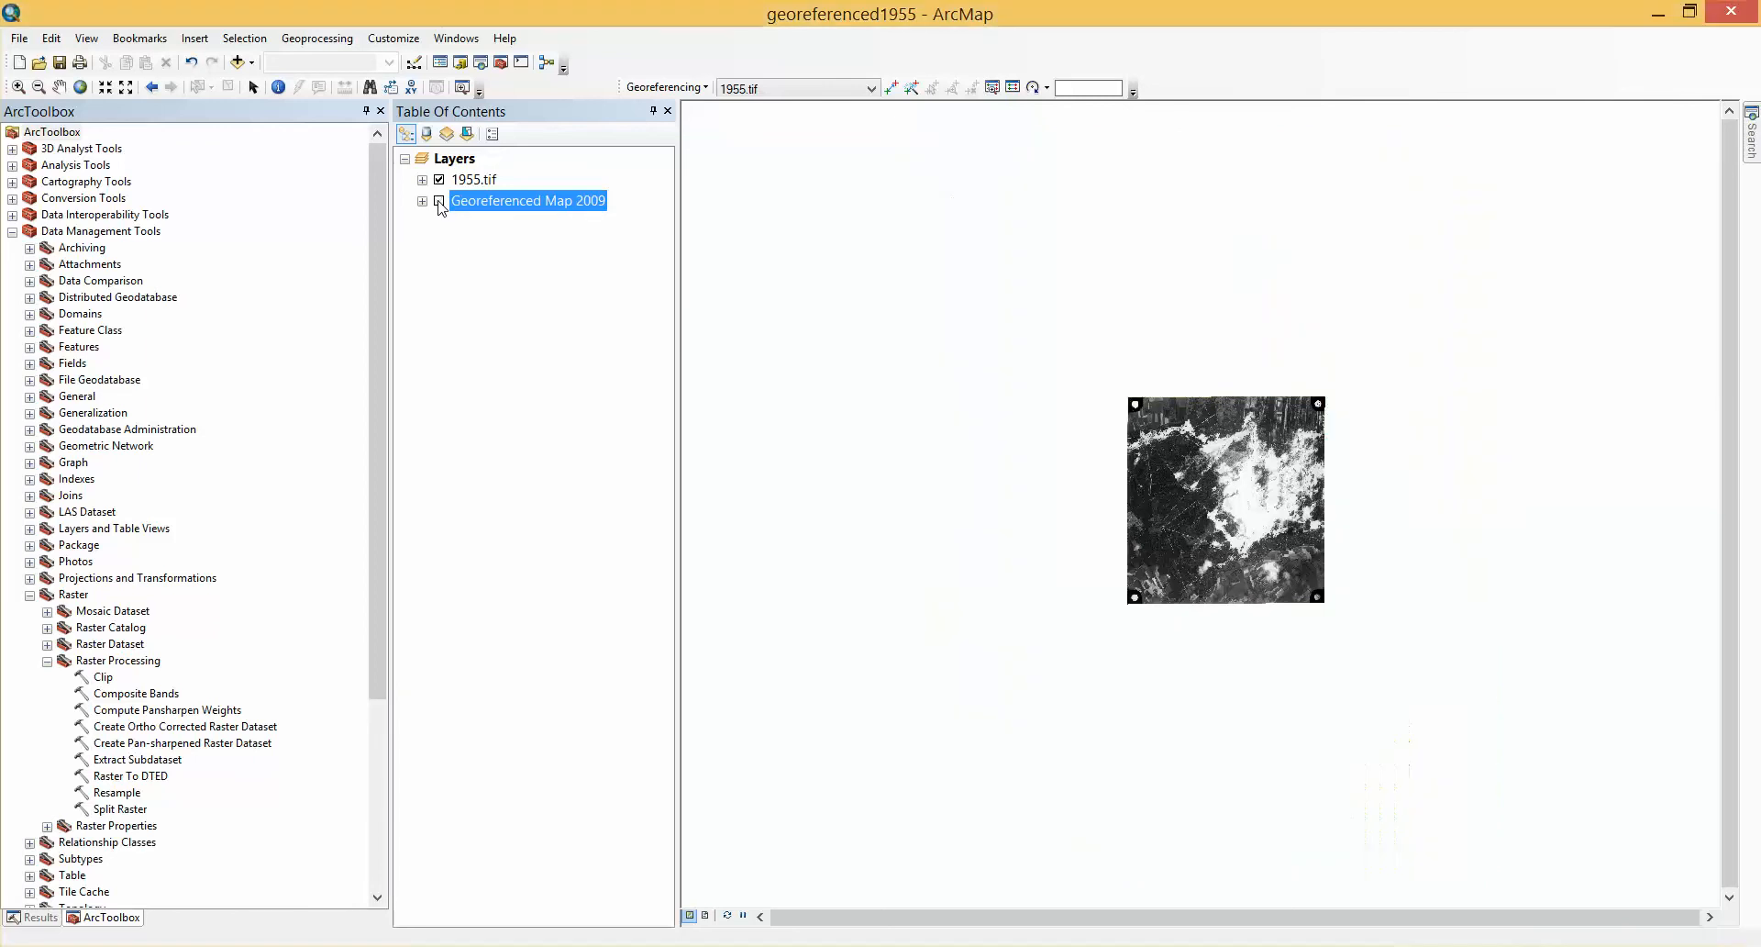
right_click(490, 176)
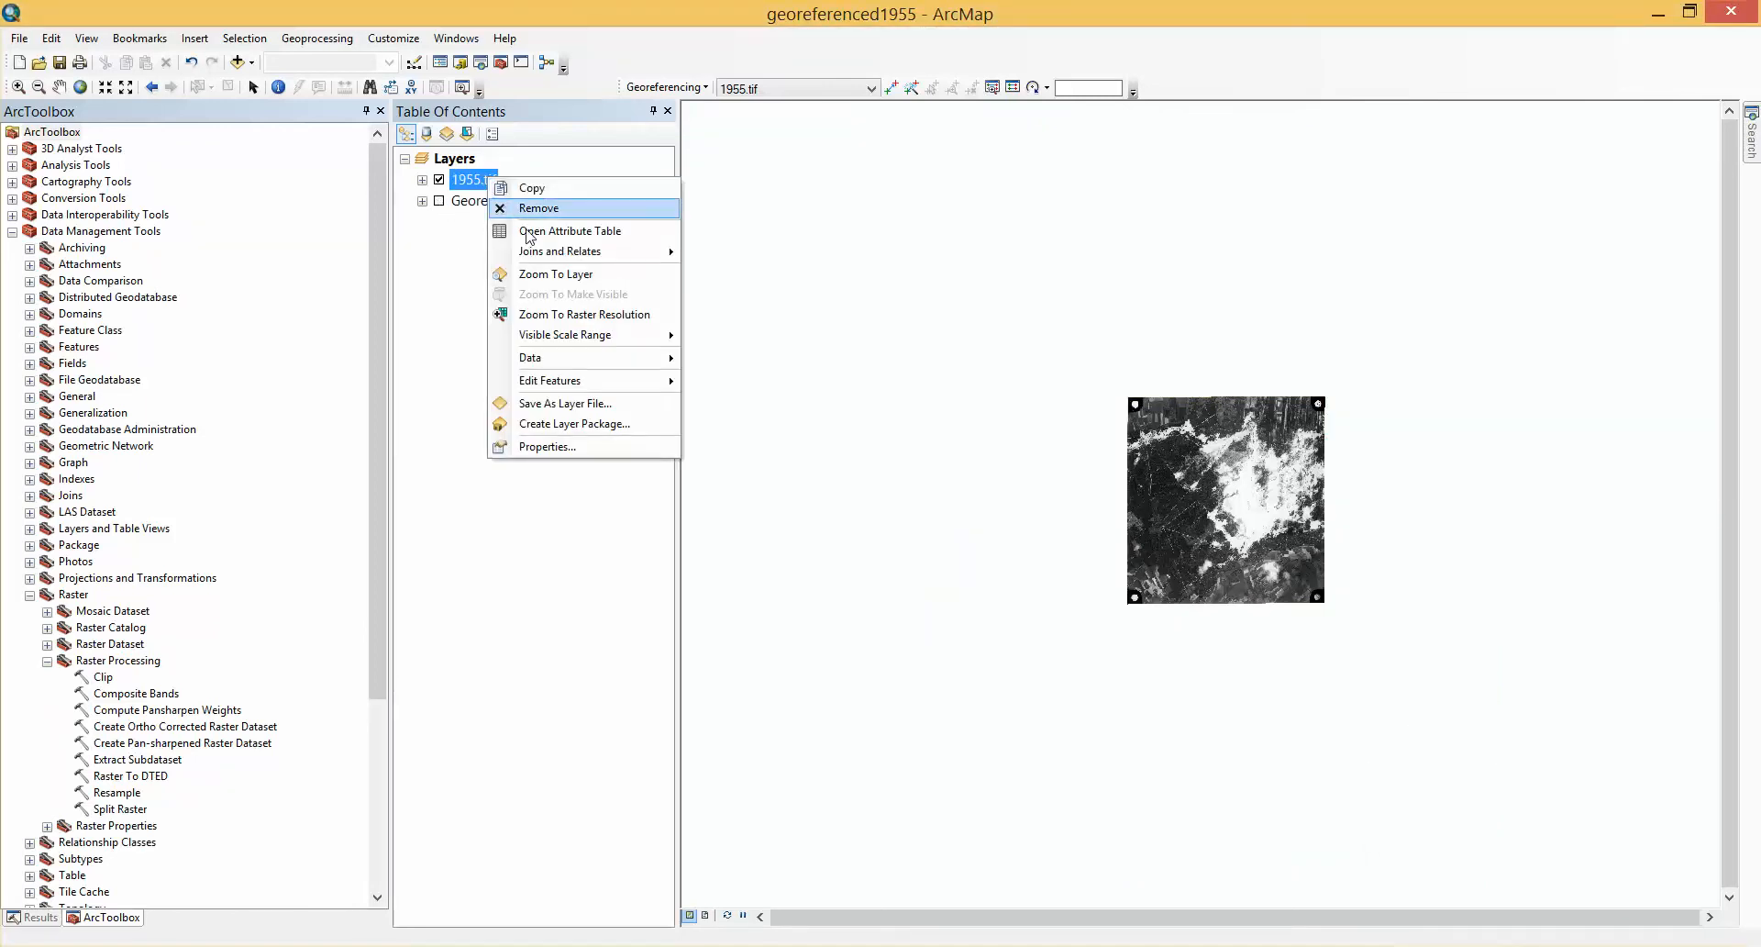
click(541, 275)
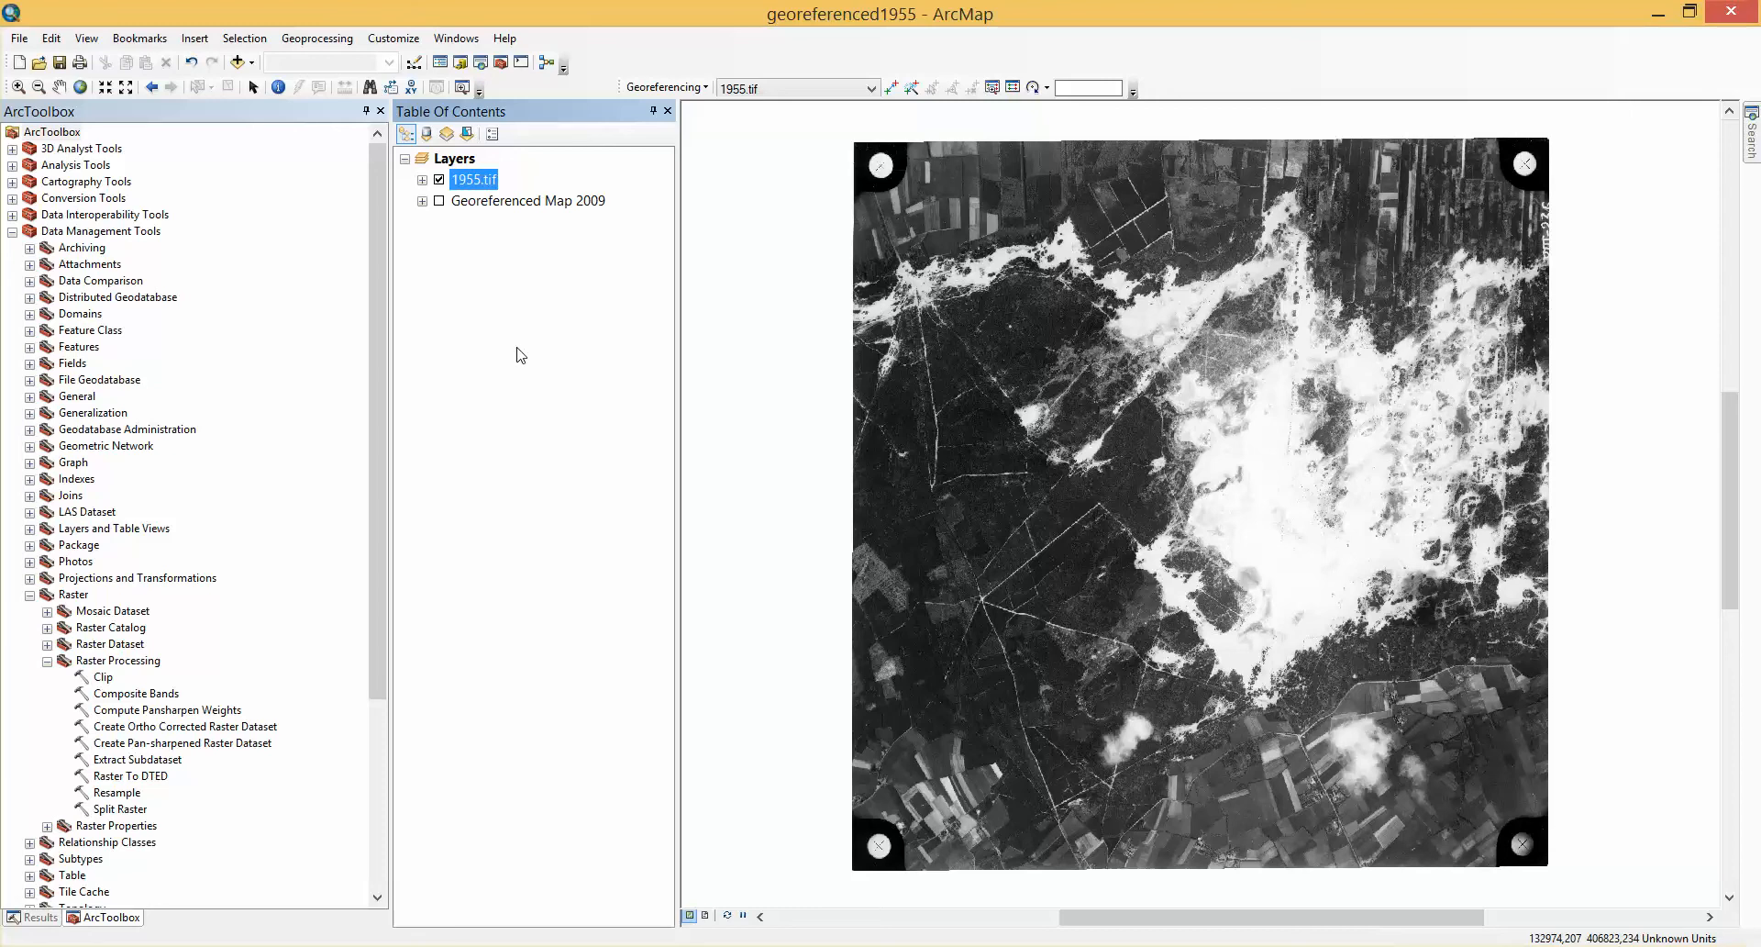
Create a polygon shapefile named Area of Study 1955 in the connected GIS Data folder, leaving its coordinate system unknown.
click(461, 64)
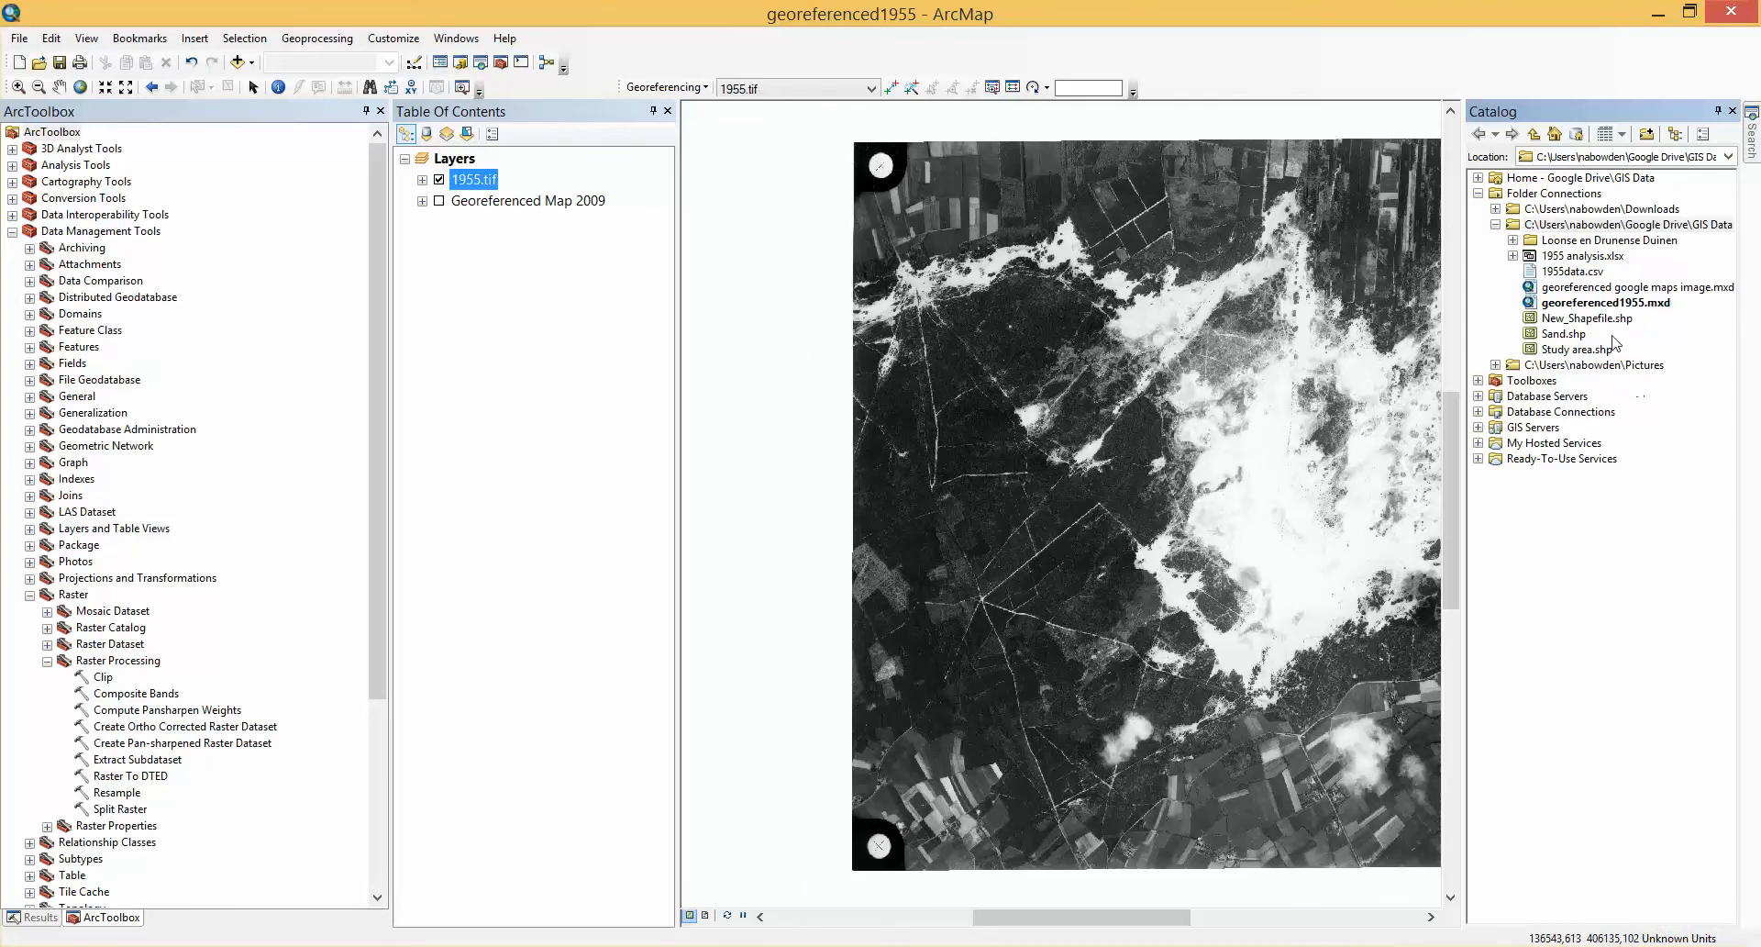
click(1611, 228)
right_click(1612, 229)
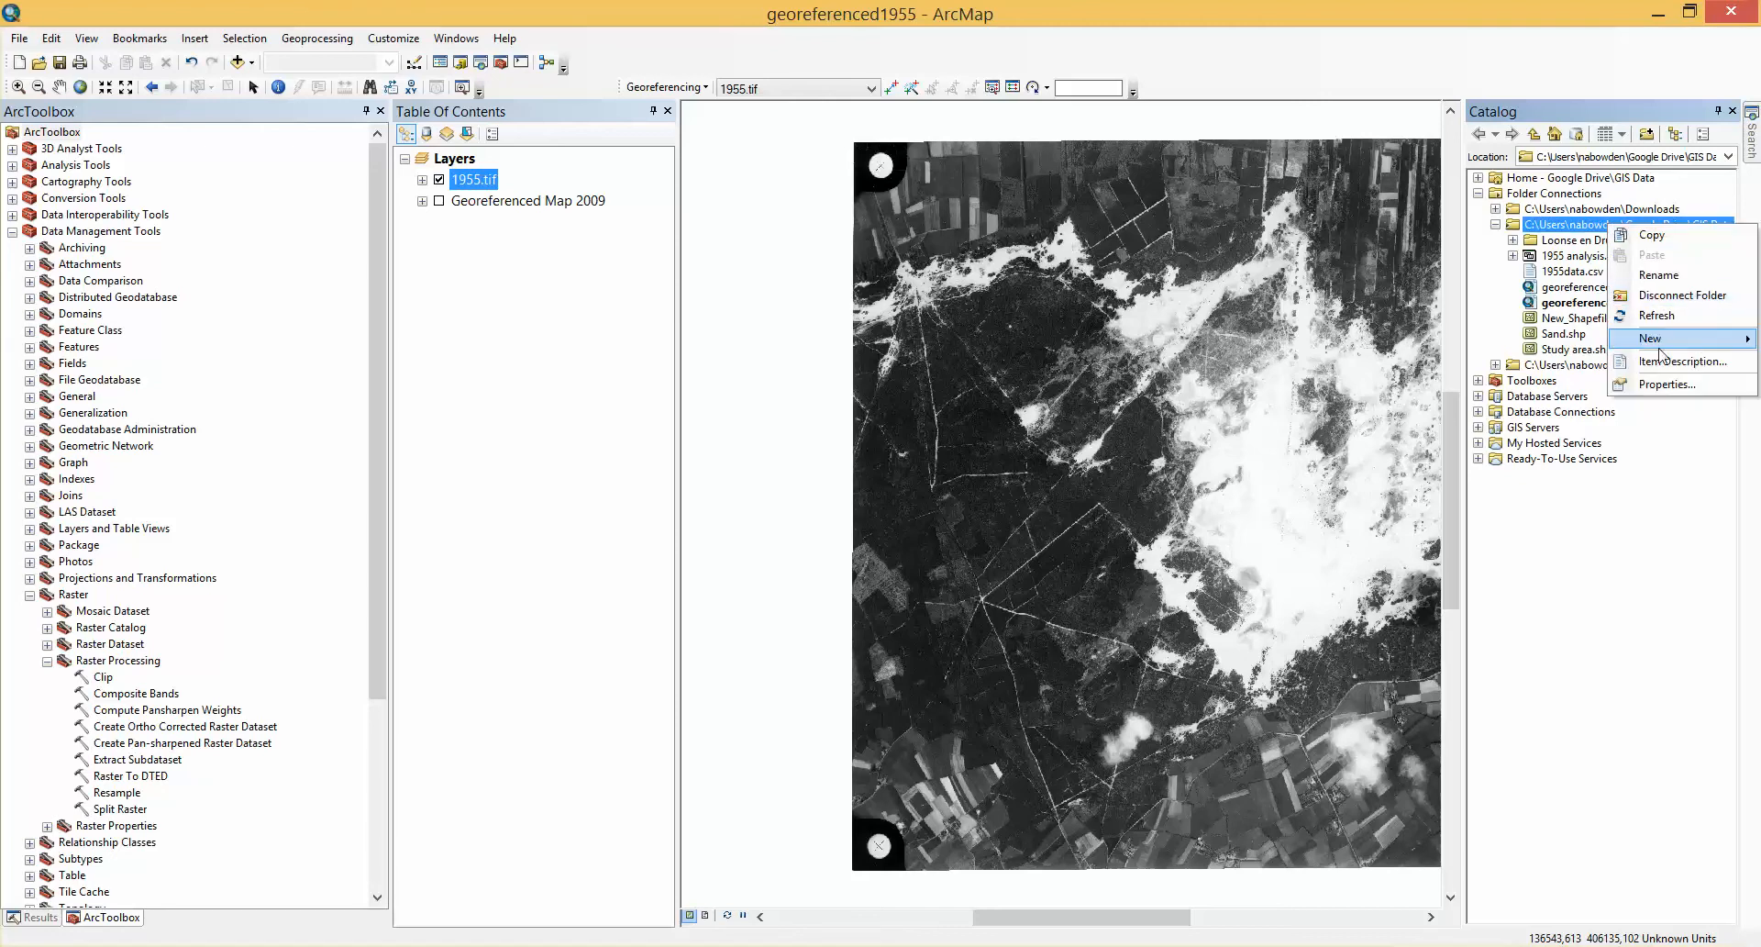
mouse_move(1662, 343)
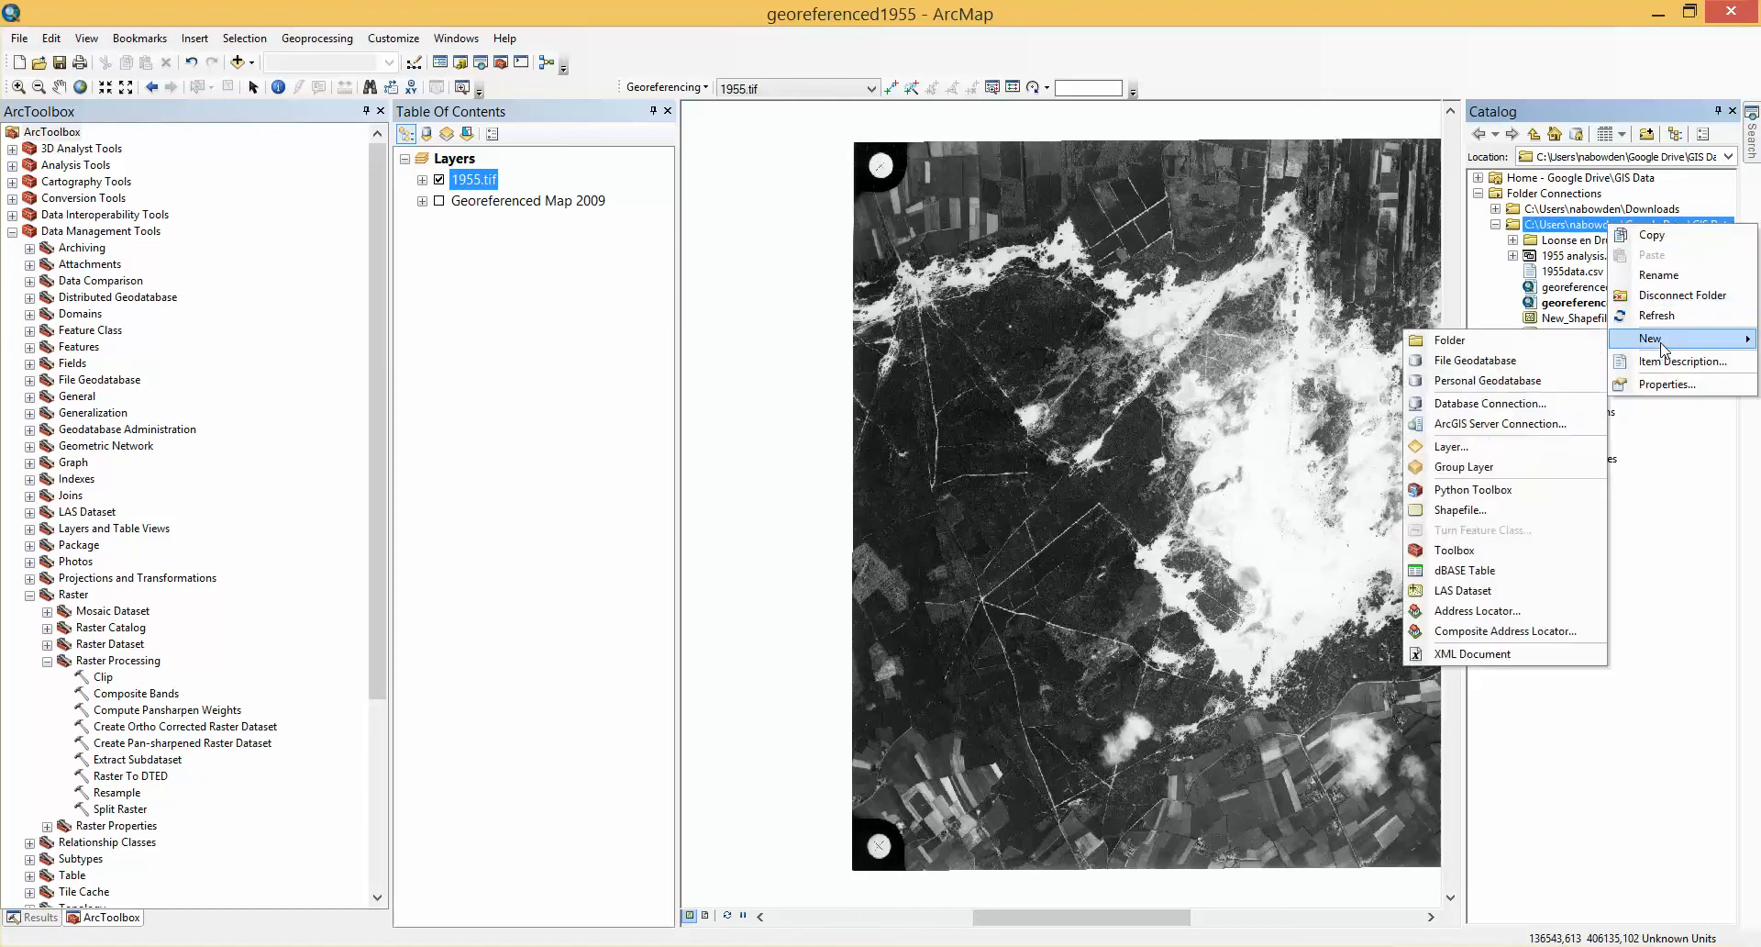
click(1468, 511)
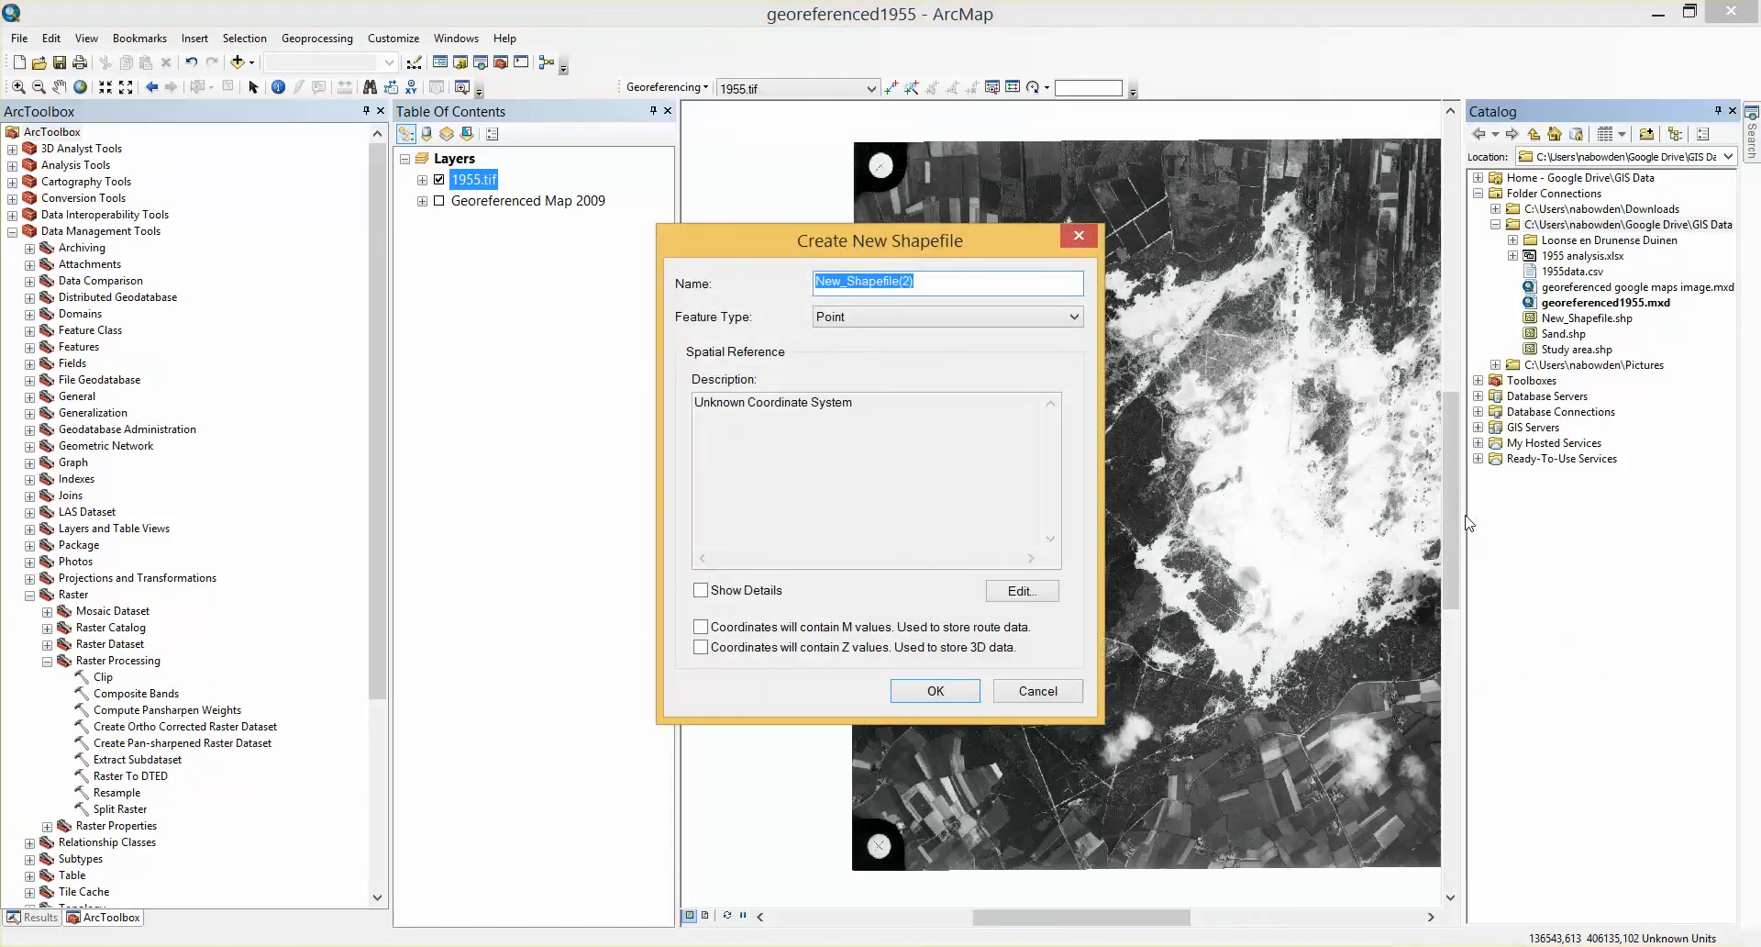
text(Area of Study 1955)
click(1073, 318)
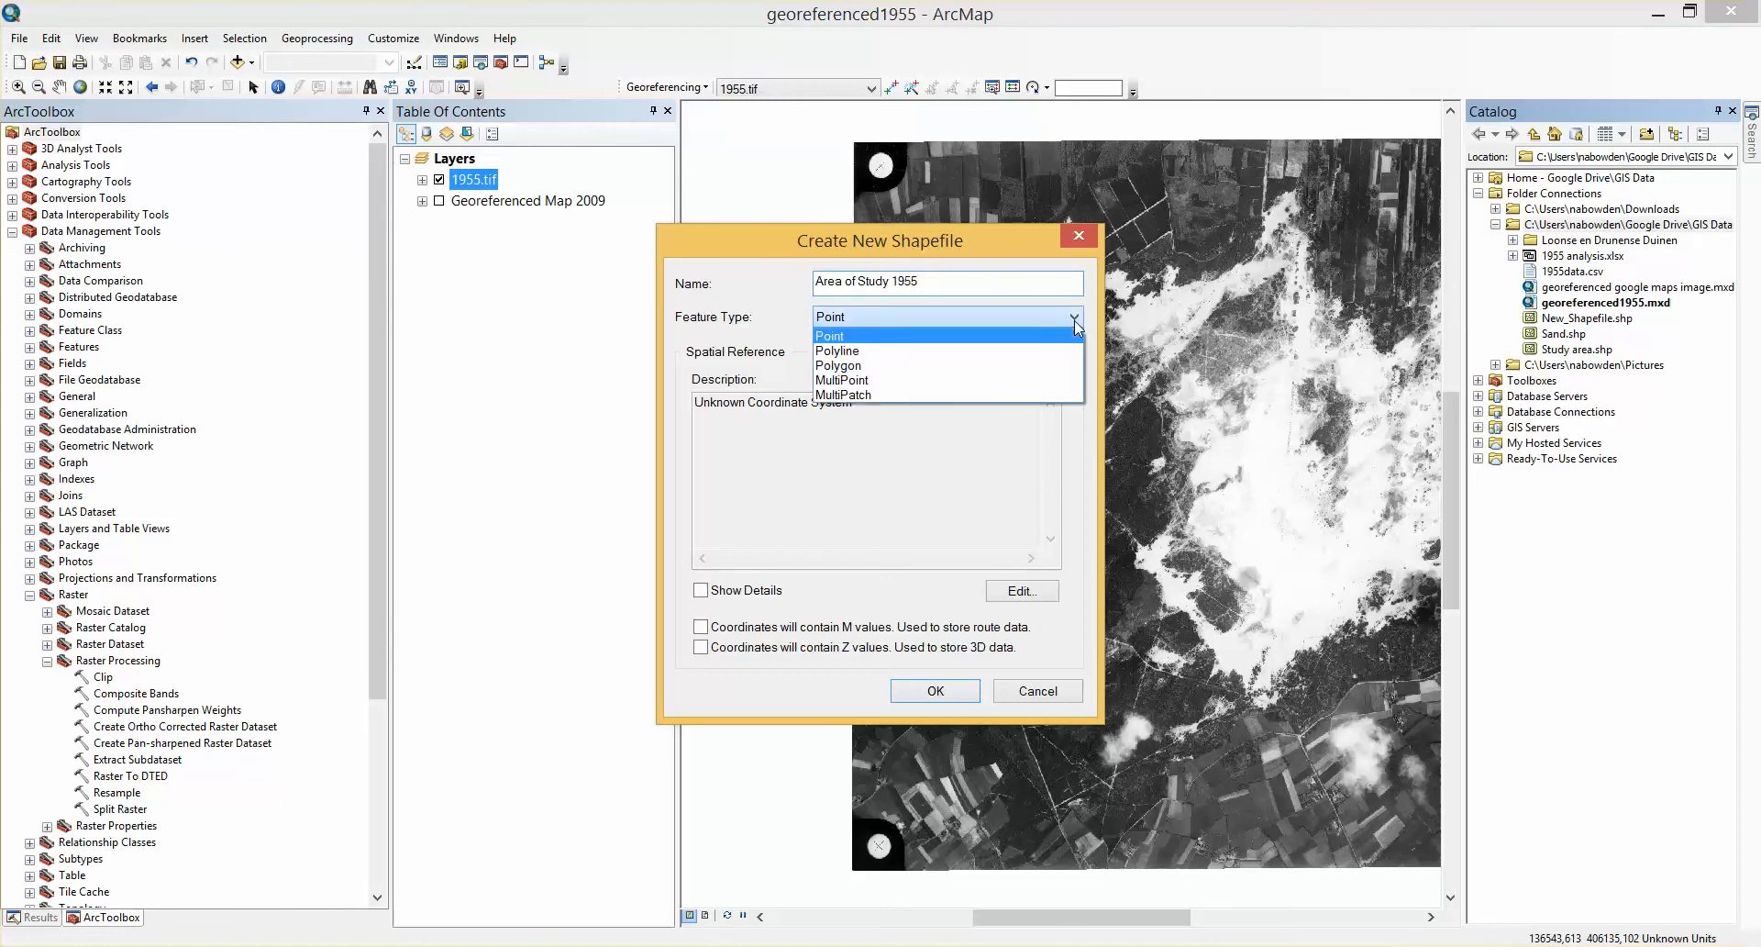
click(1050, 366)
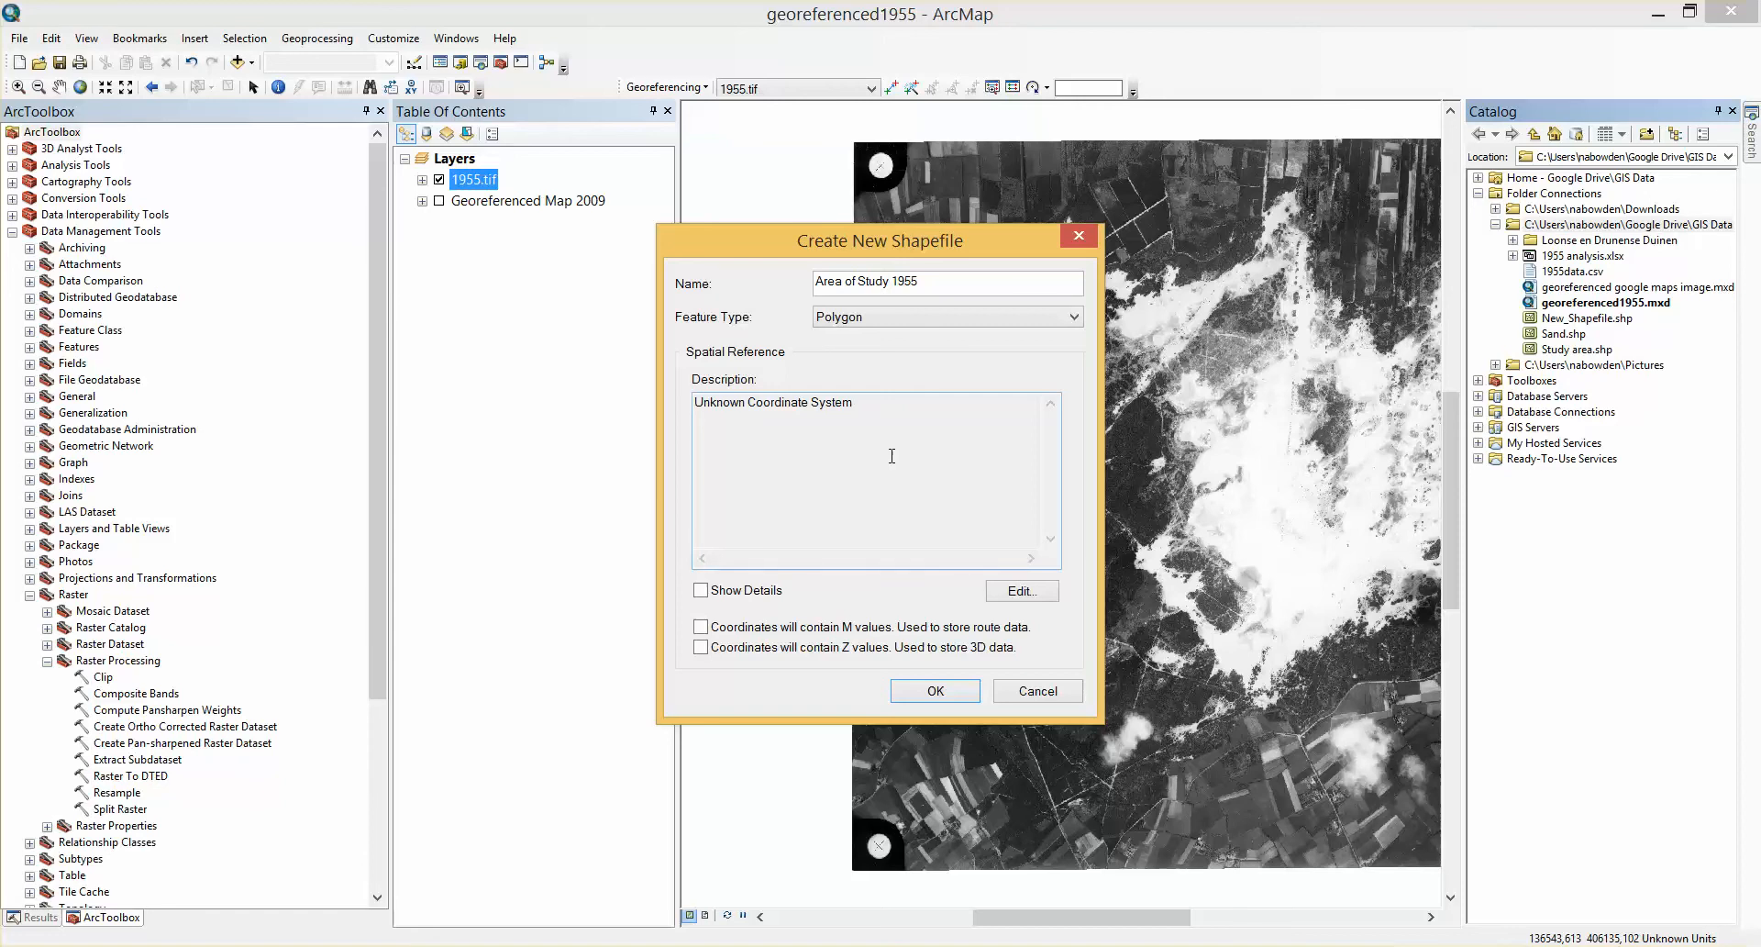
click(930, 698)
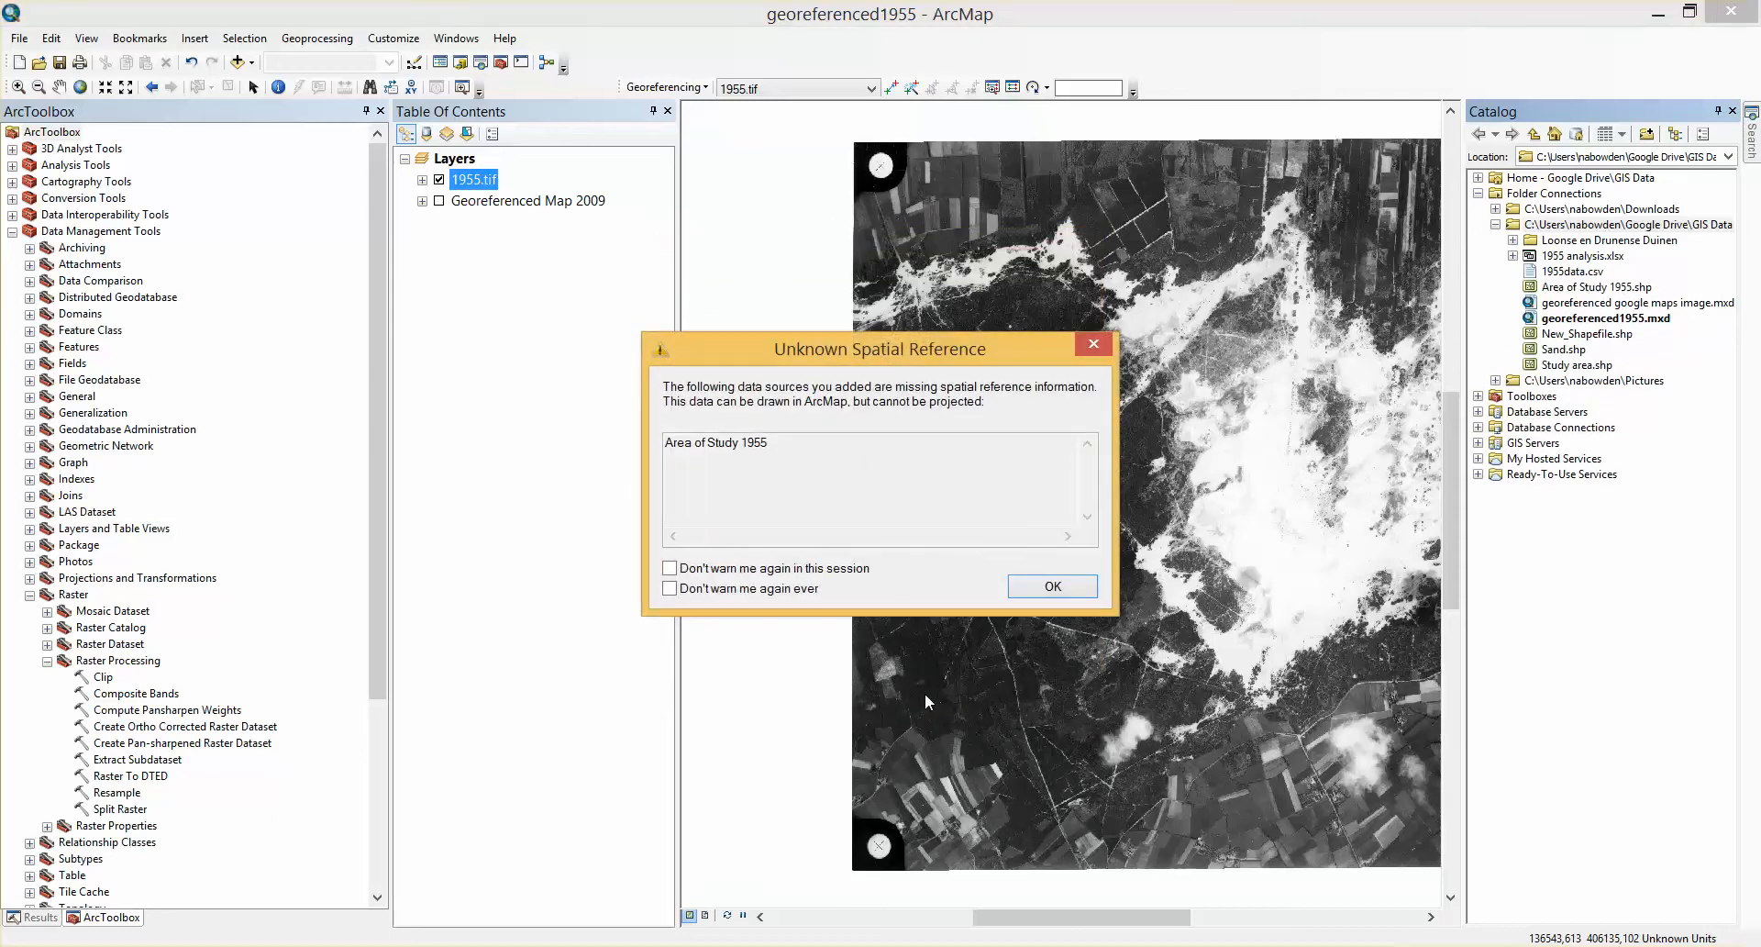
click(1075, 584)
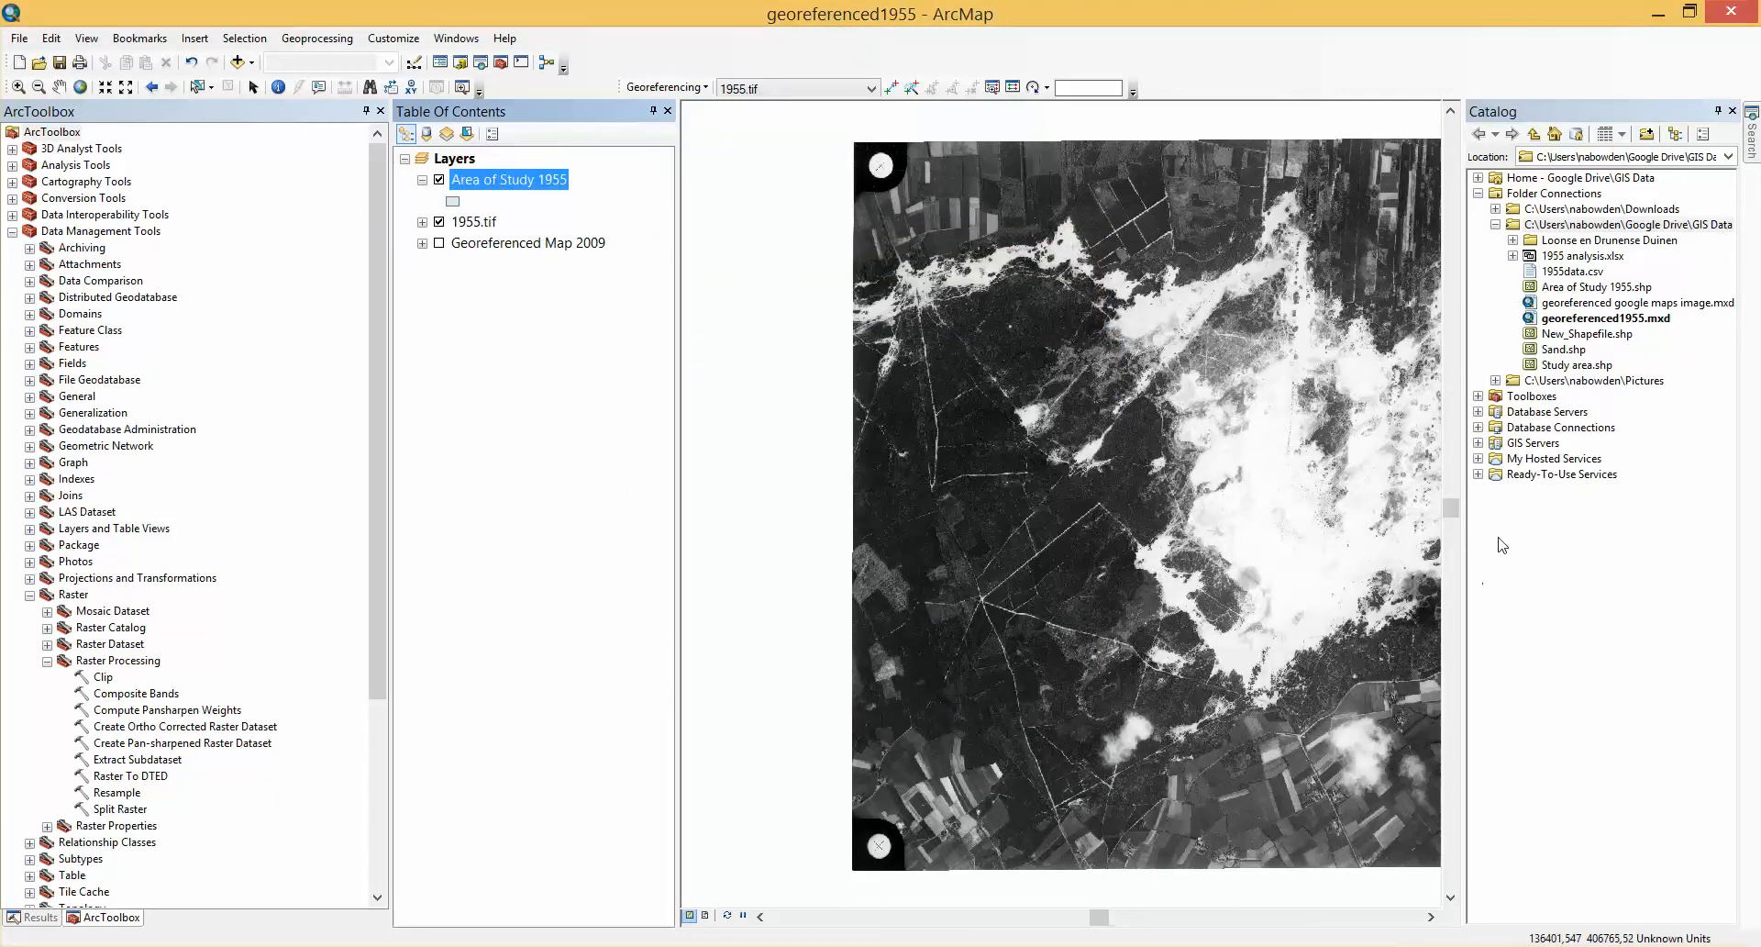
click(1731, 110)
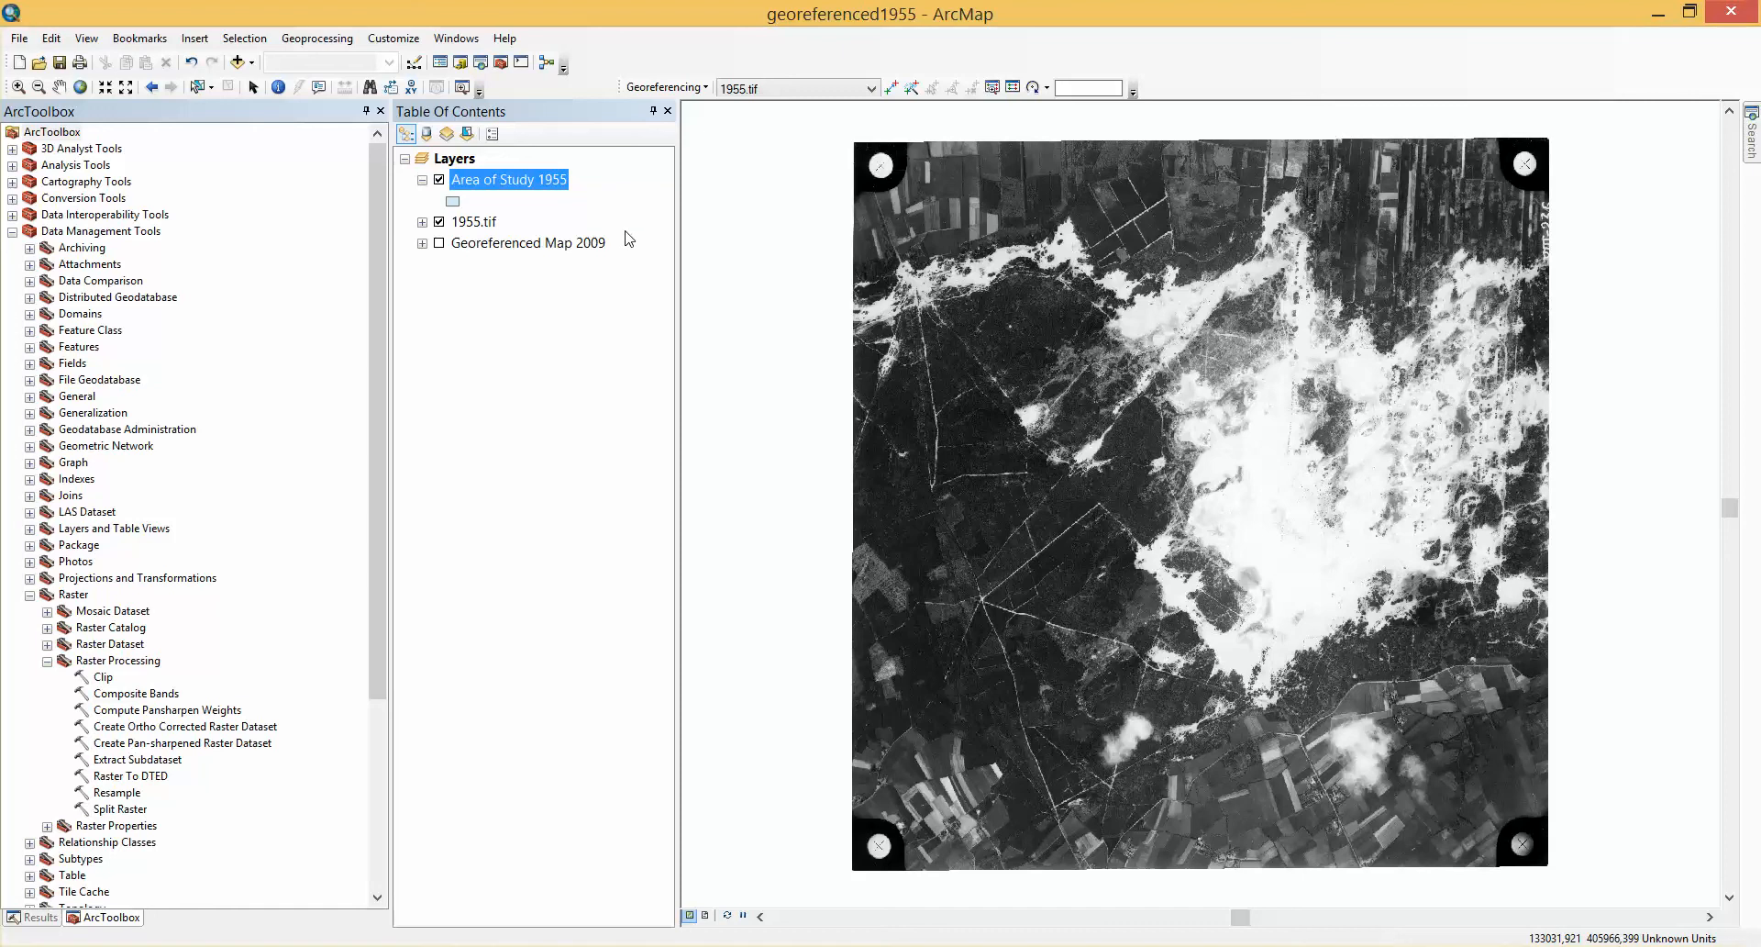
Show the Editor toolbar and start an edit session on the Area of Study 1955 layer.
click(411, 38)
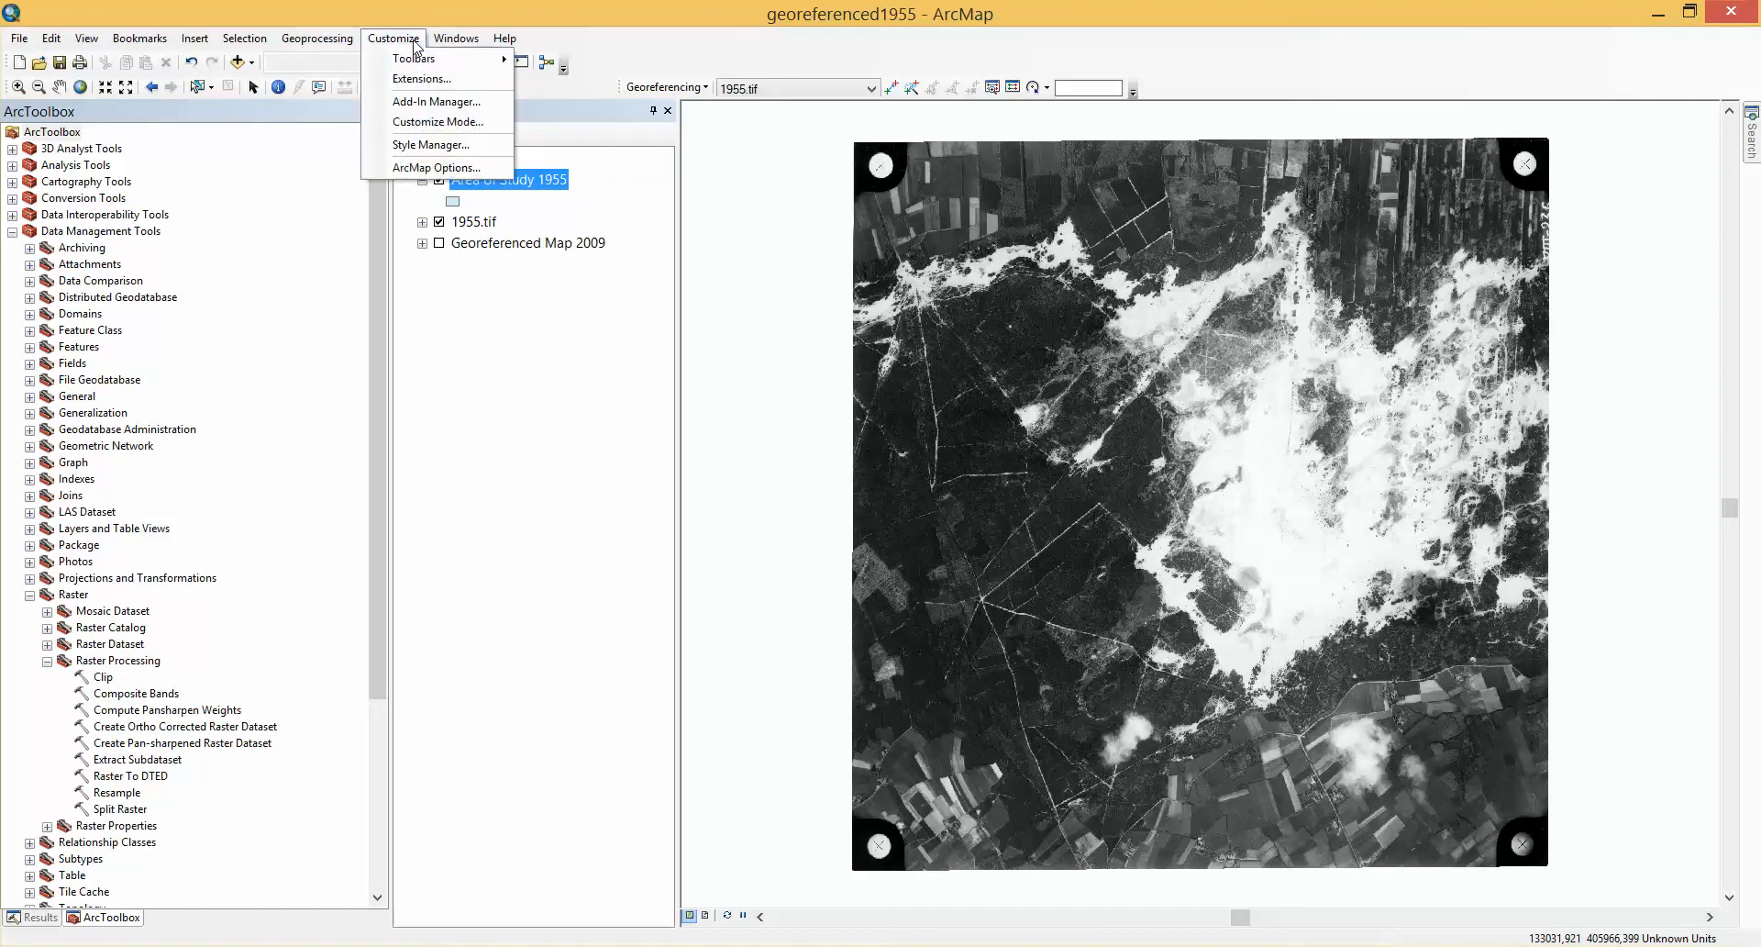
mouse_move(416, 62)
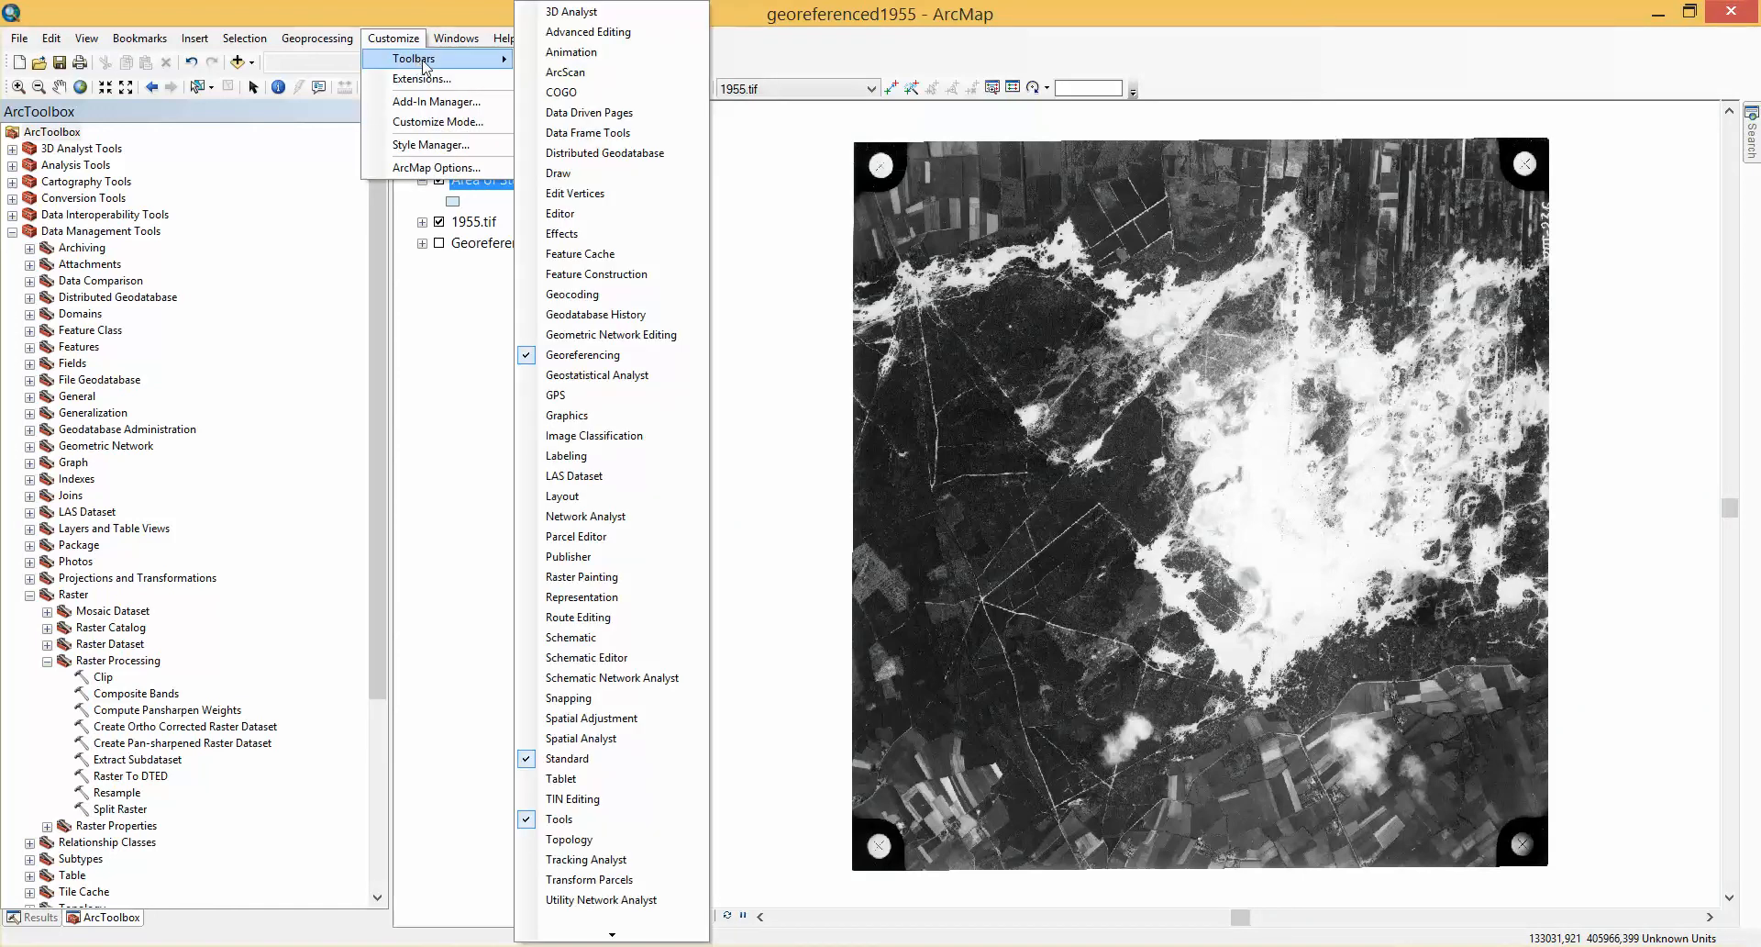
click(620, 219)
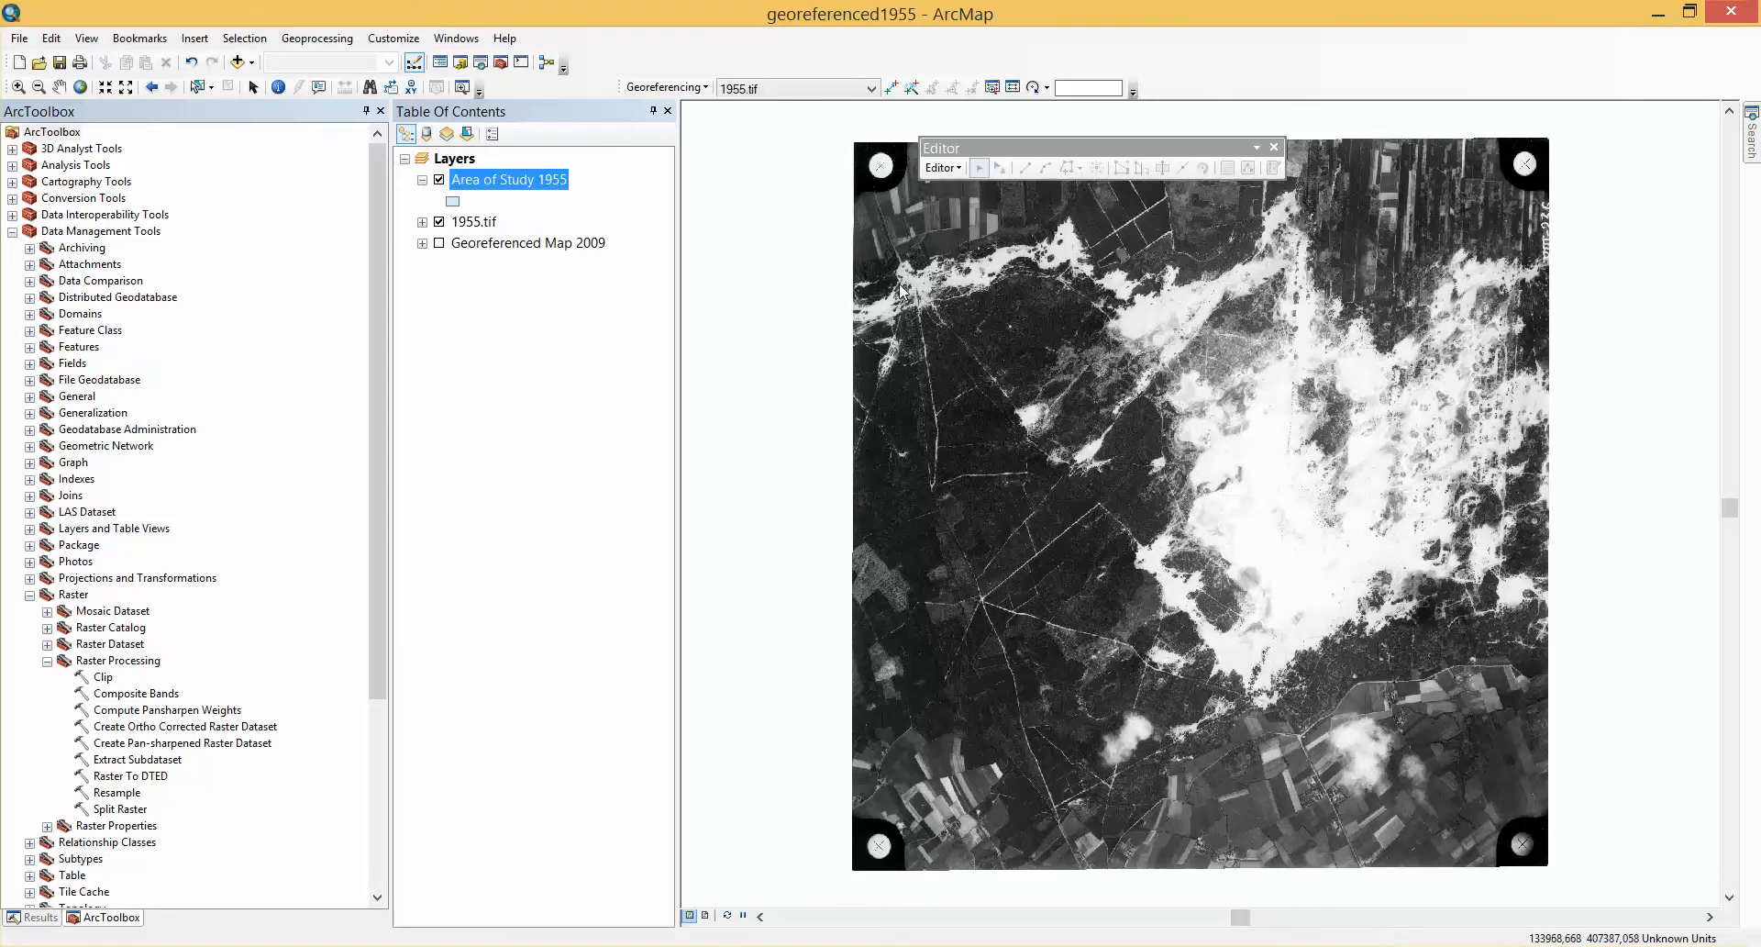
mouse_move(993, 146)
mouse_down()
mouse_move(978, 133)
mouse_move(954, 157)
mouse_move(997, 165)
mouse_up()
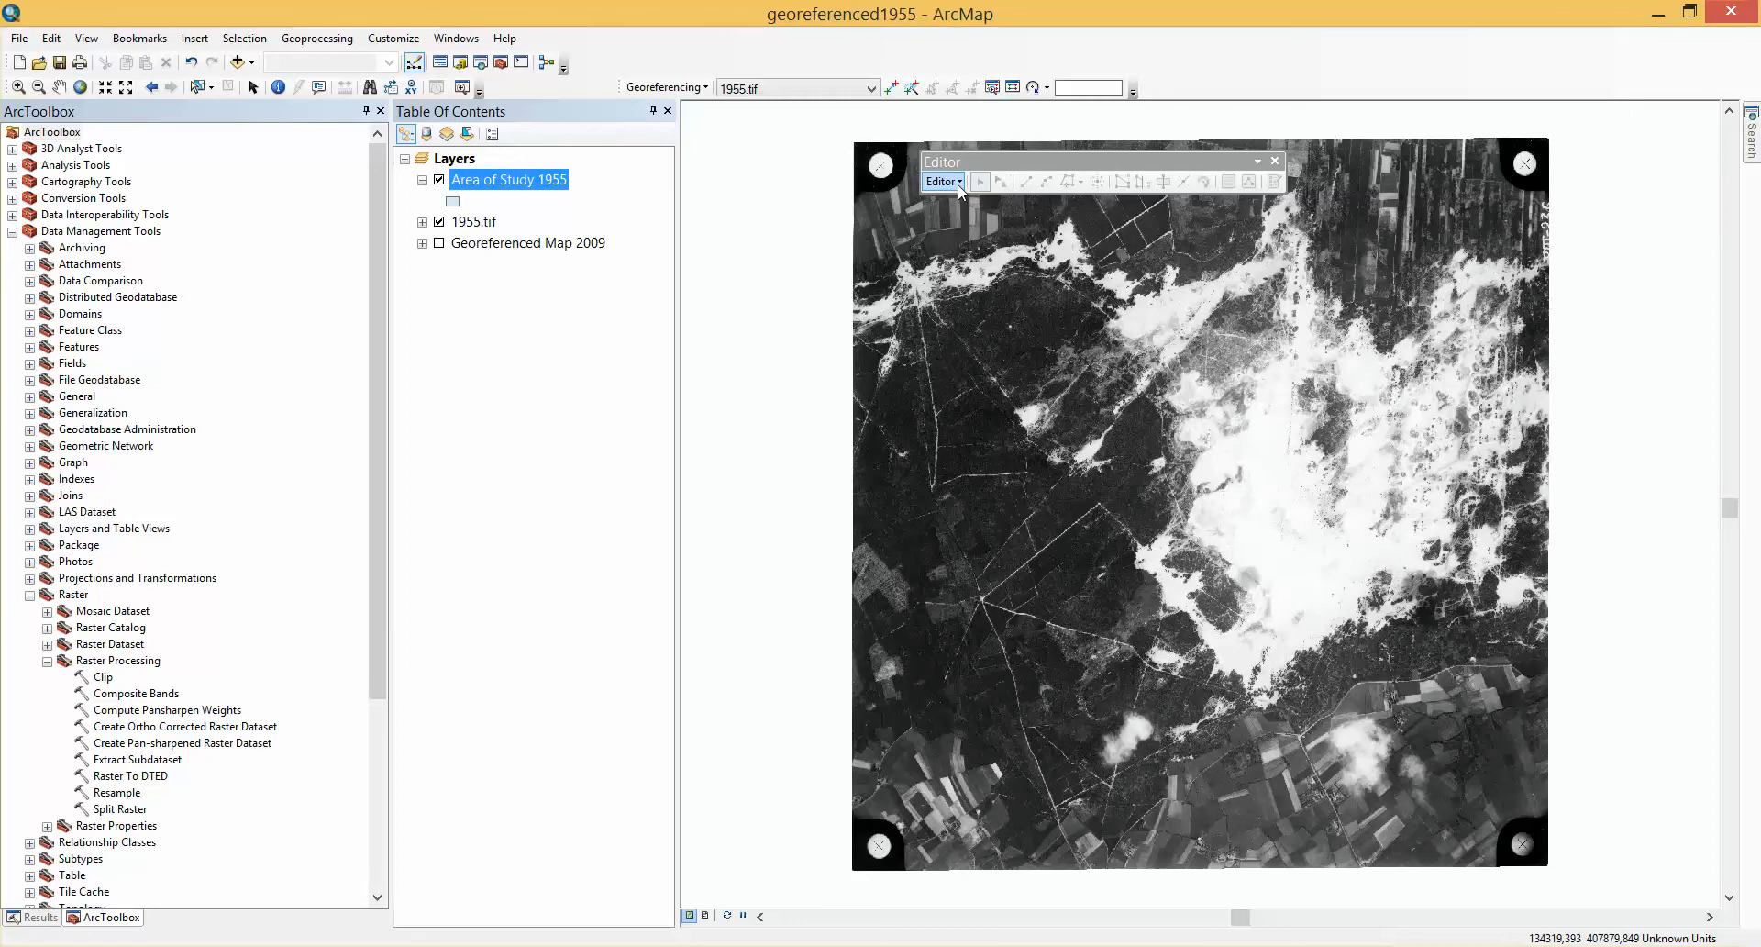
click(959, 182)
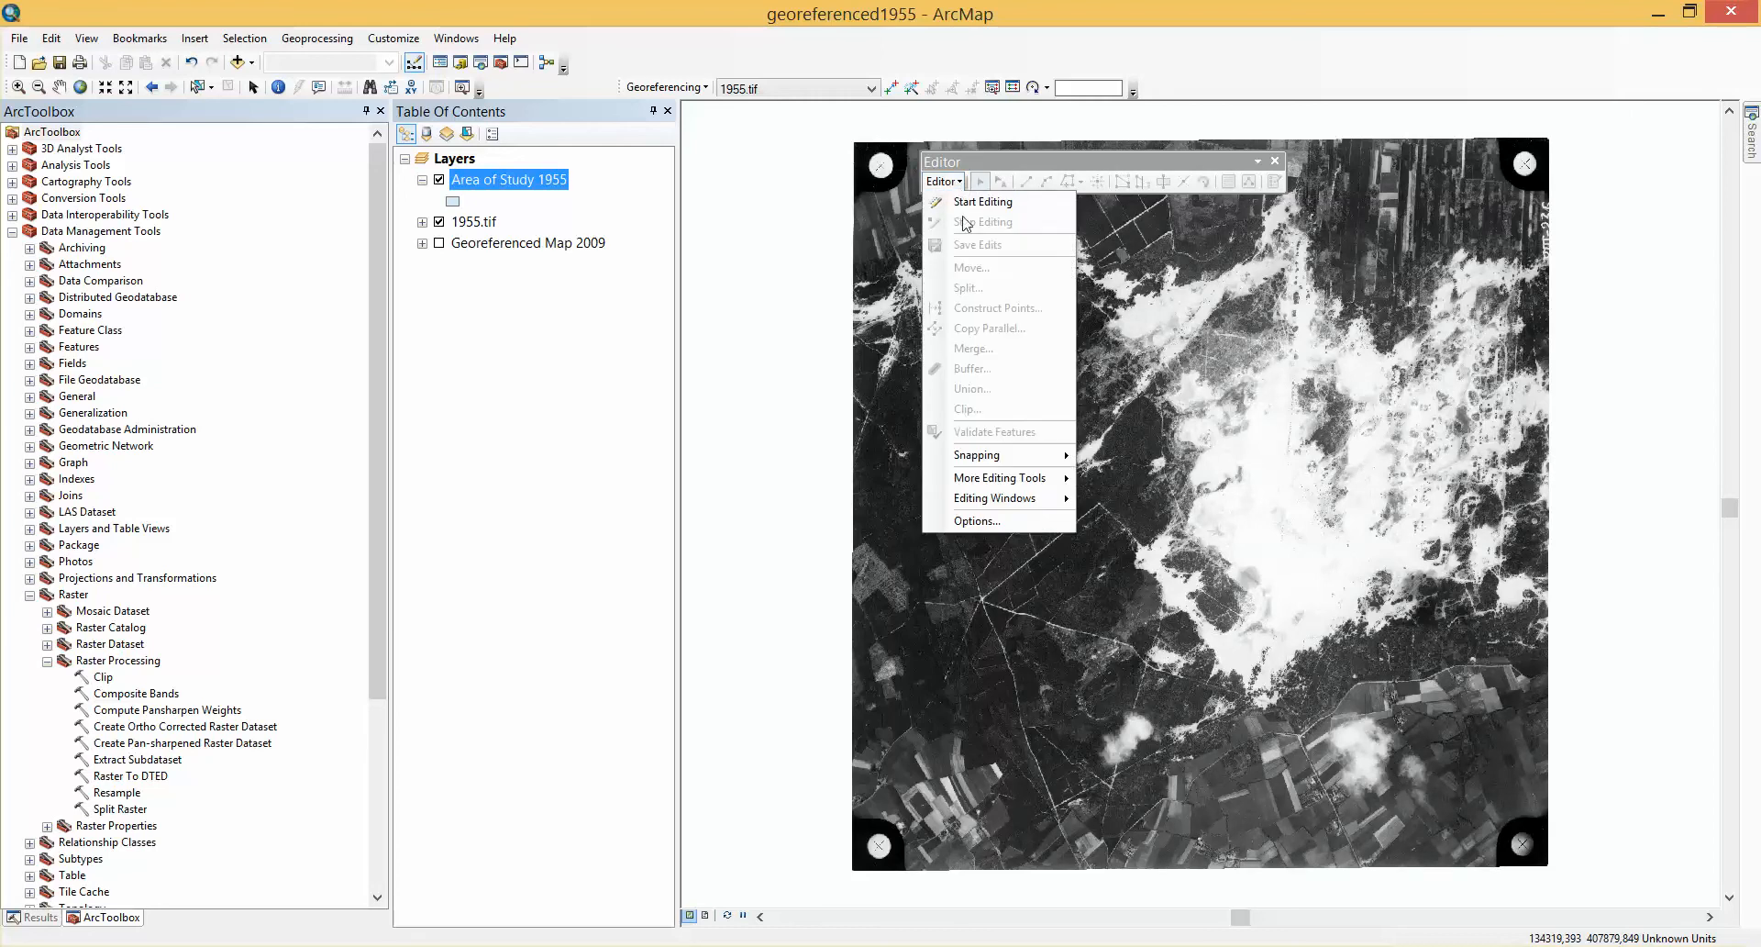
click(965, 204)
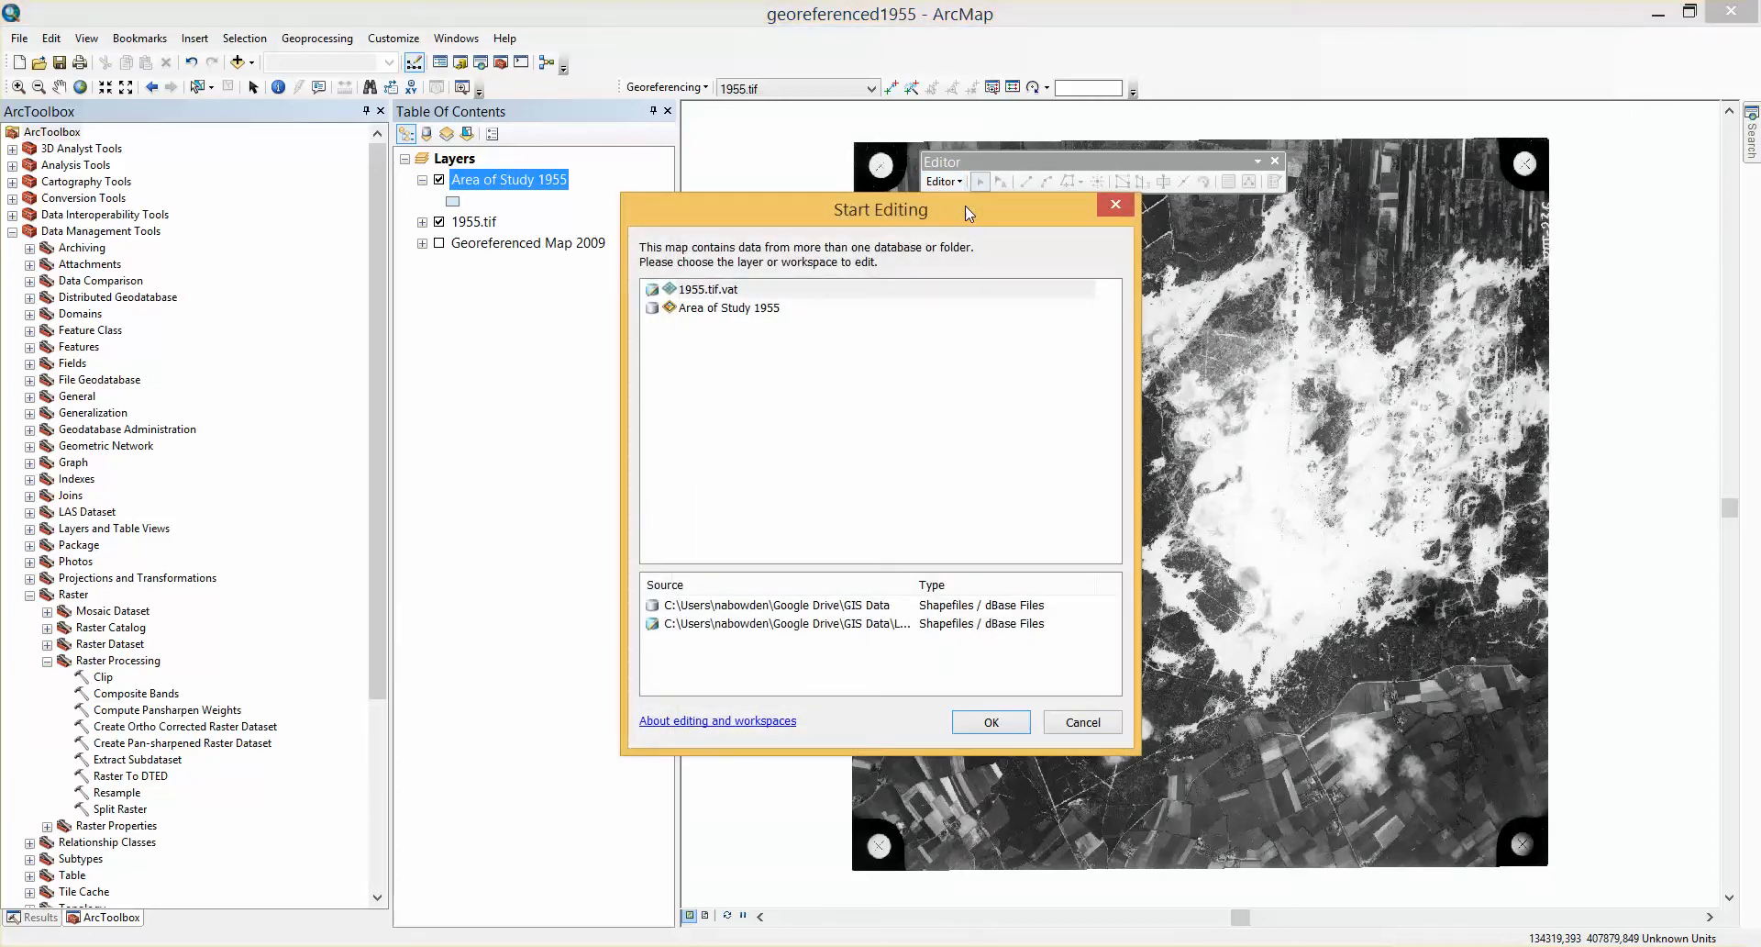
click(767, 310)
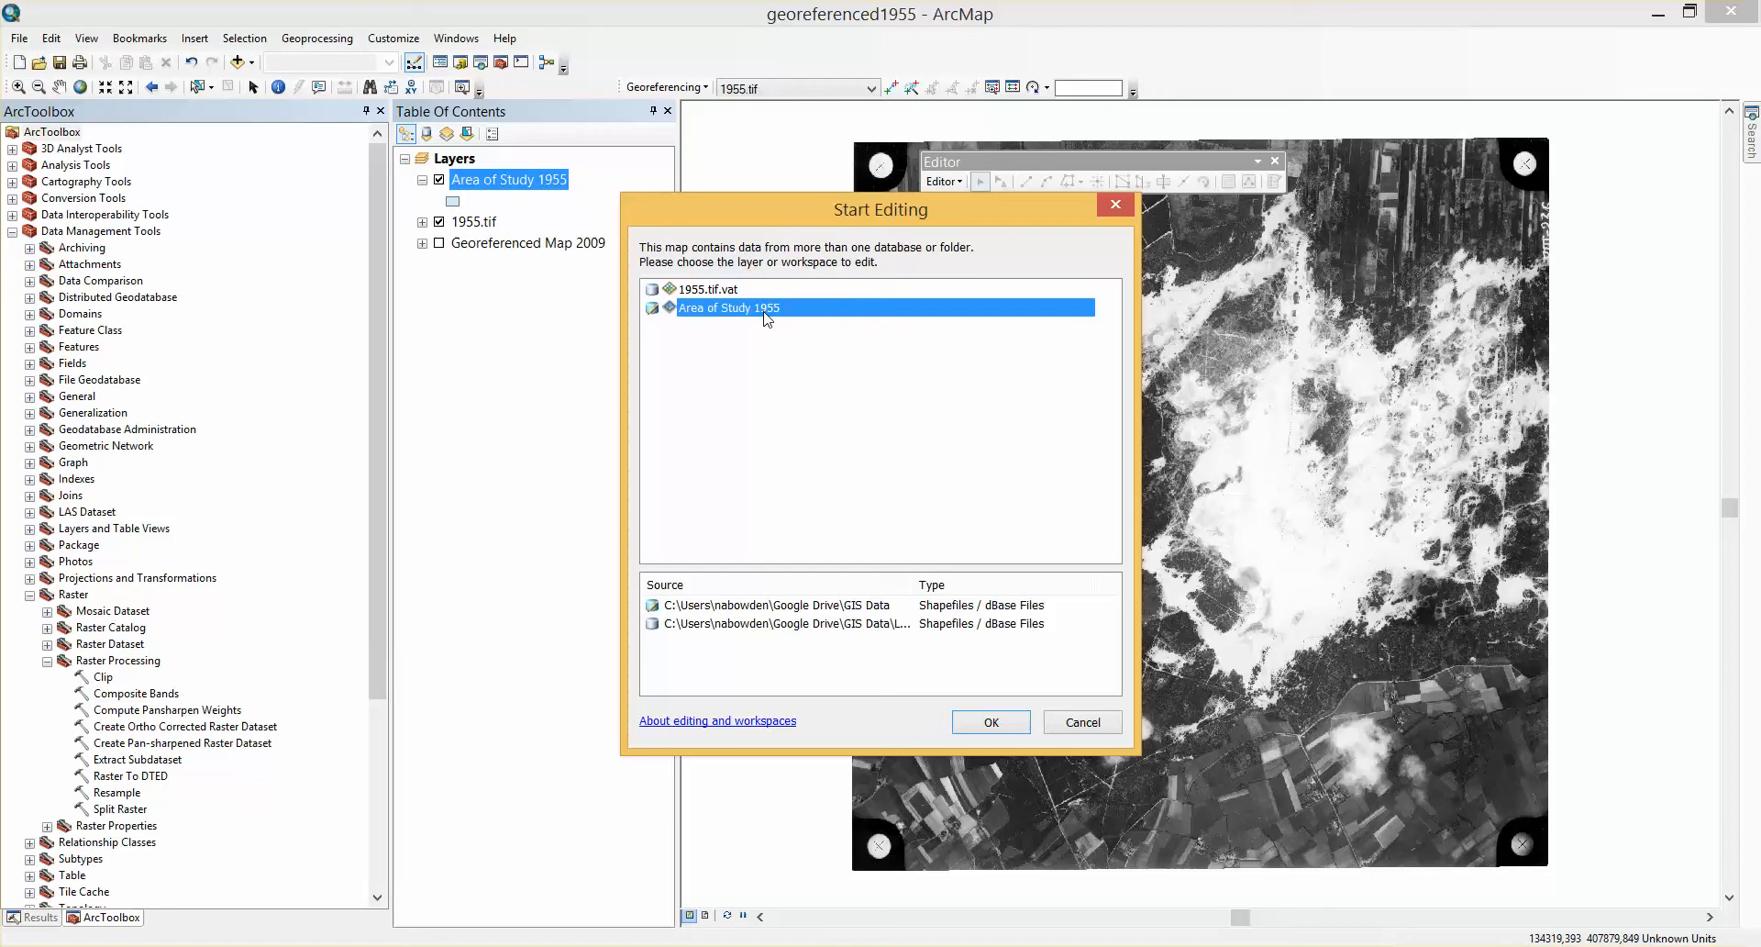
click(987, 721)
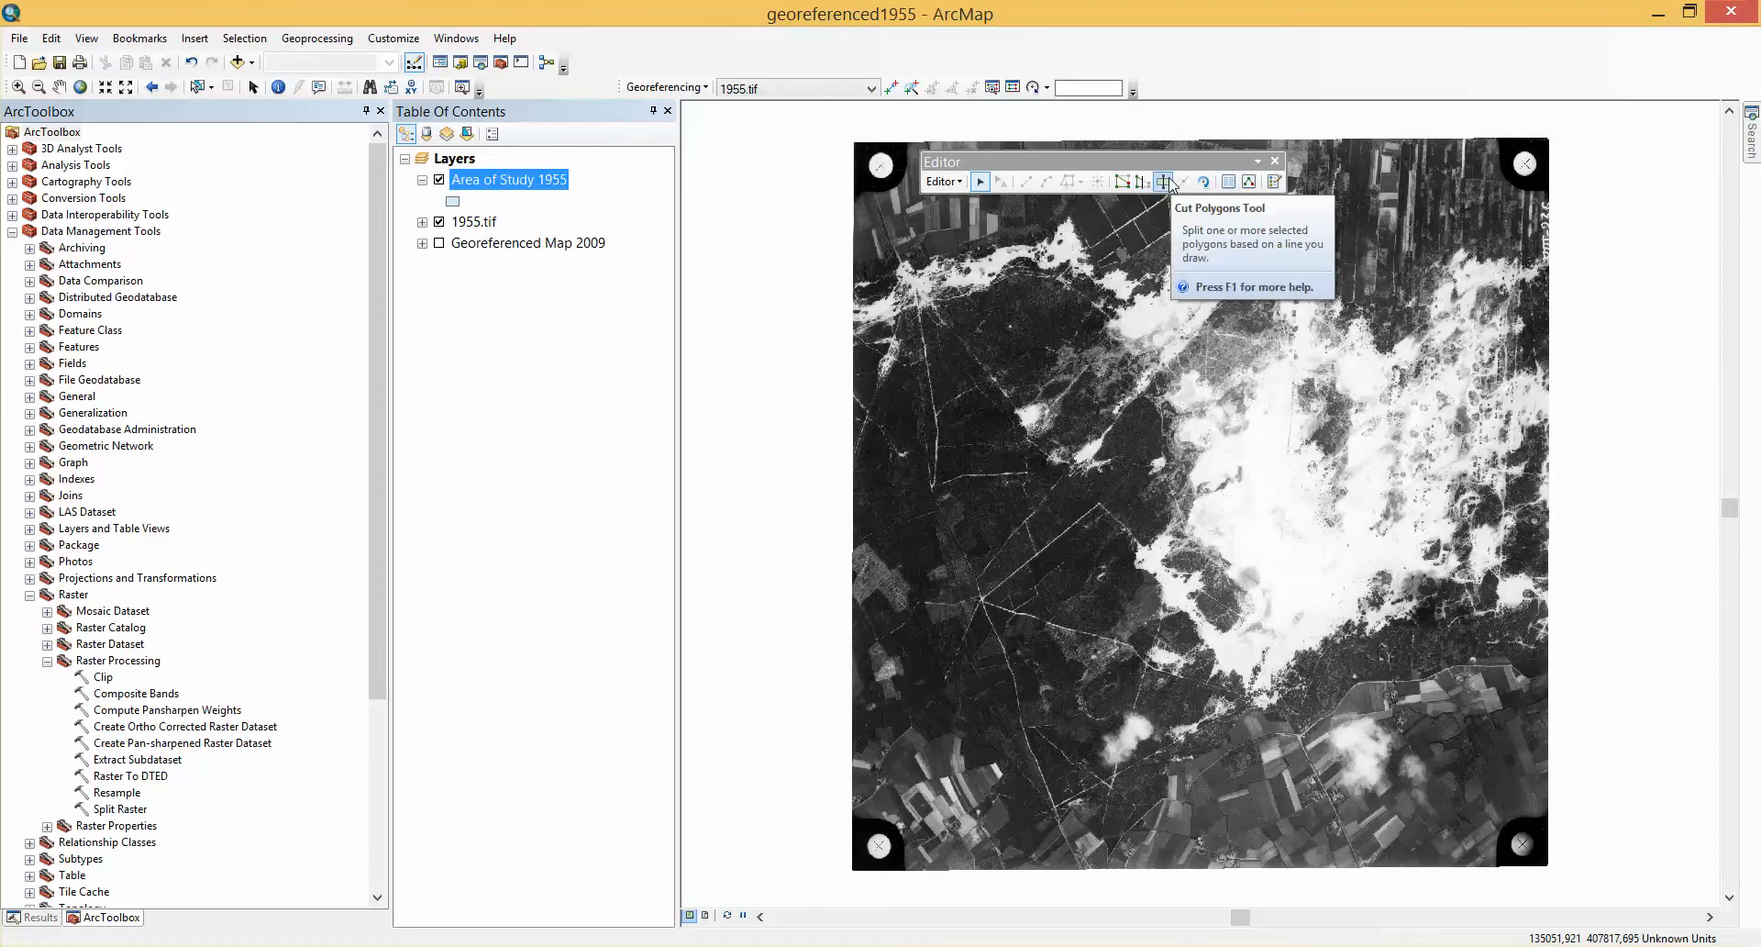
Draw a freehand Area of Study 1955 polygon, about 1560 by 1250 map units, over the northwest of the aerial photo, and close the editing tools.
click(1275, 183)
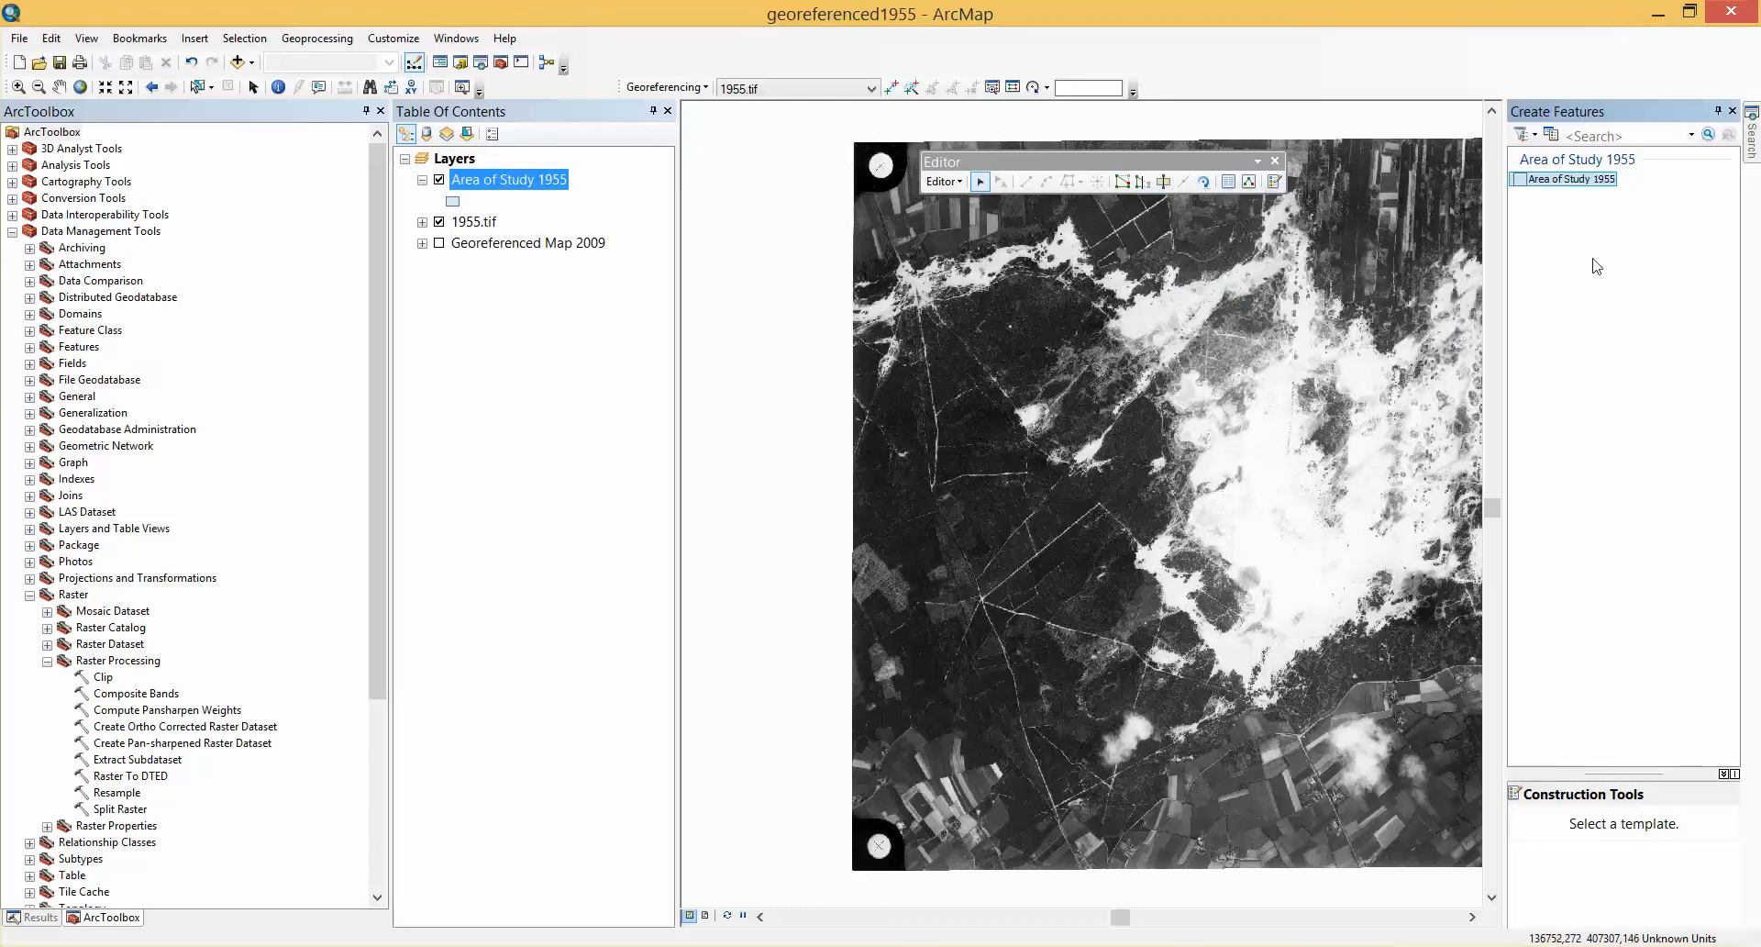
click(1597, 181)
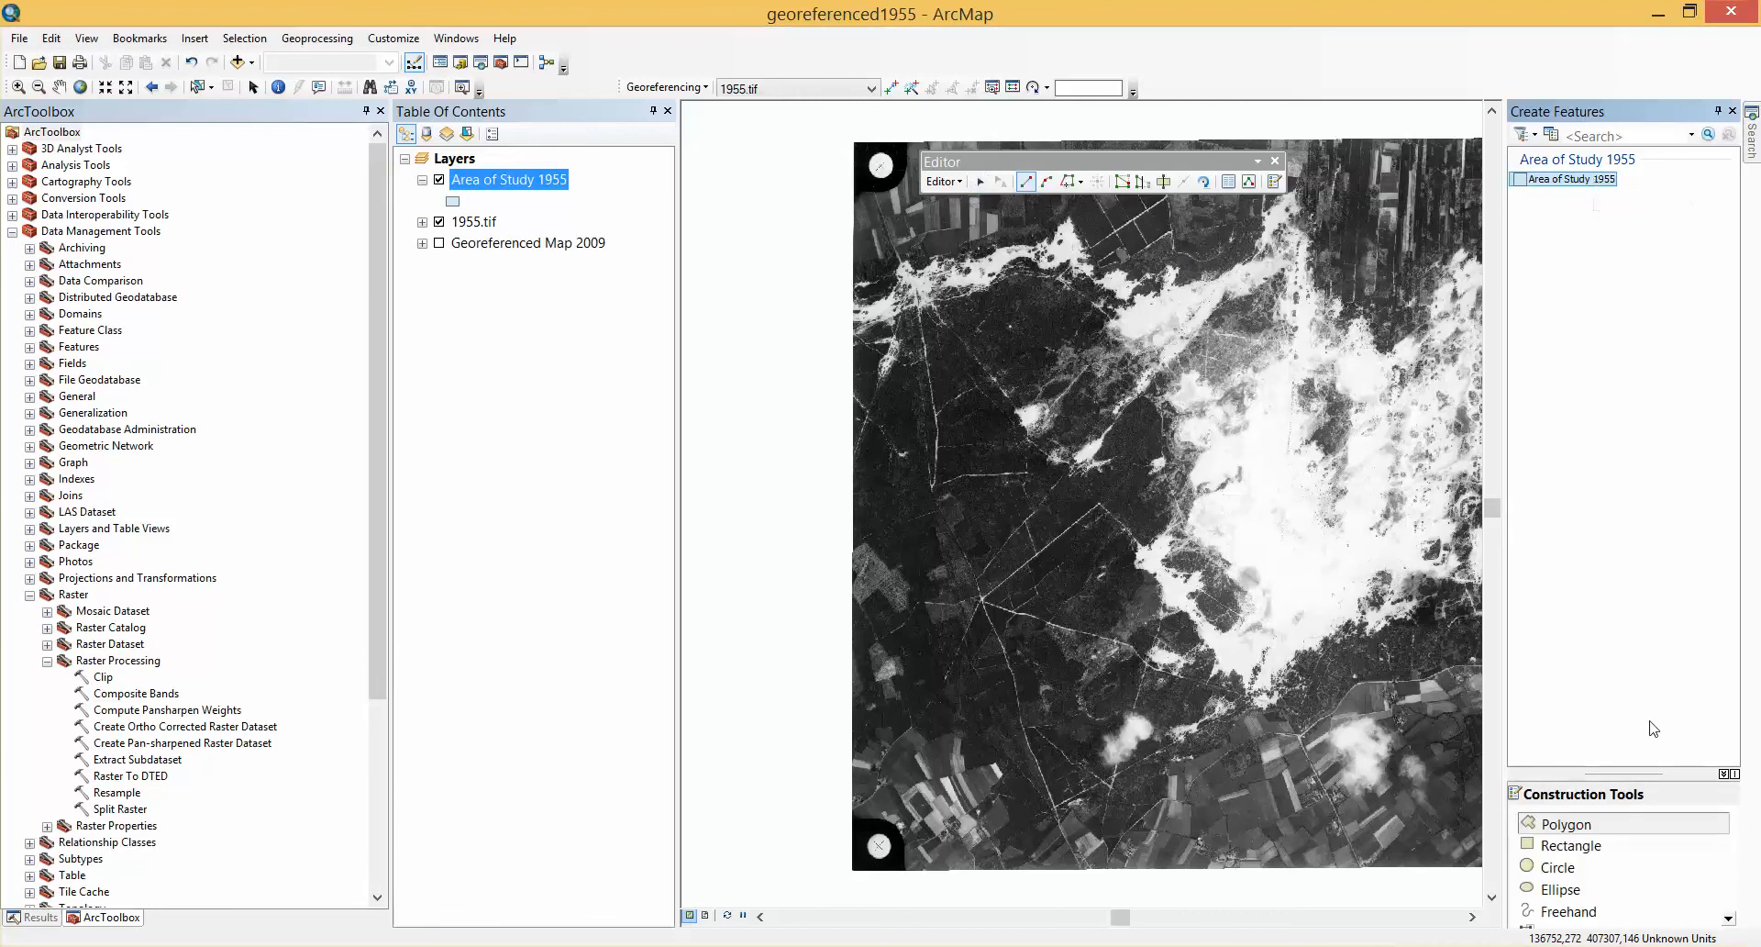
click(1571, 913)
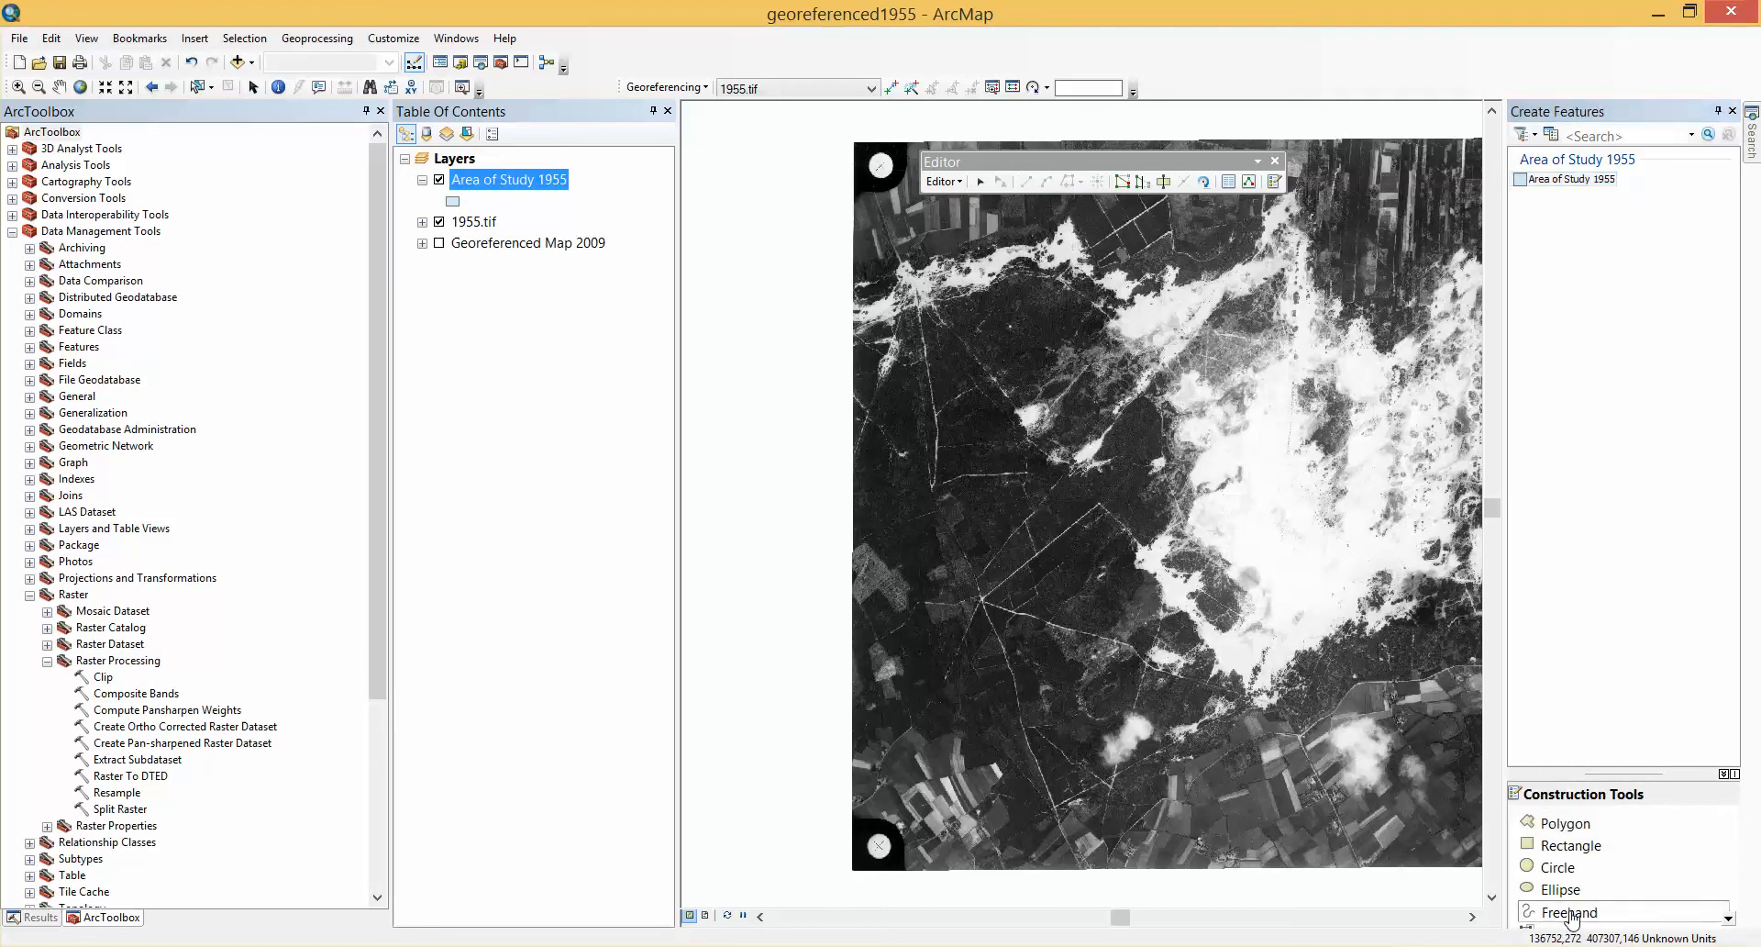
click(859, 281)
click(863, 279)
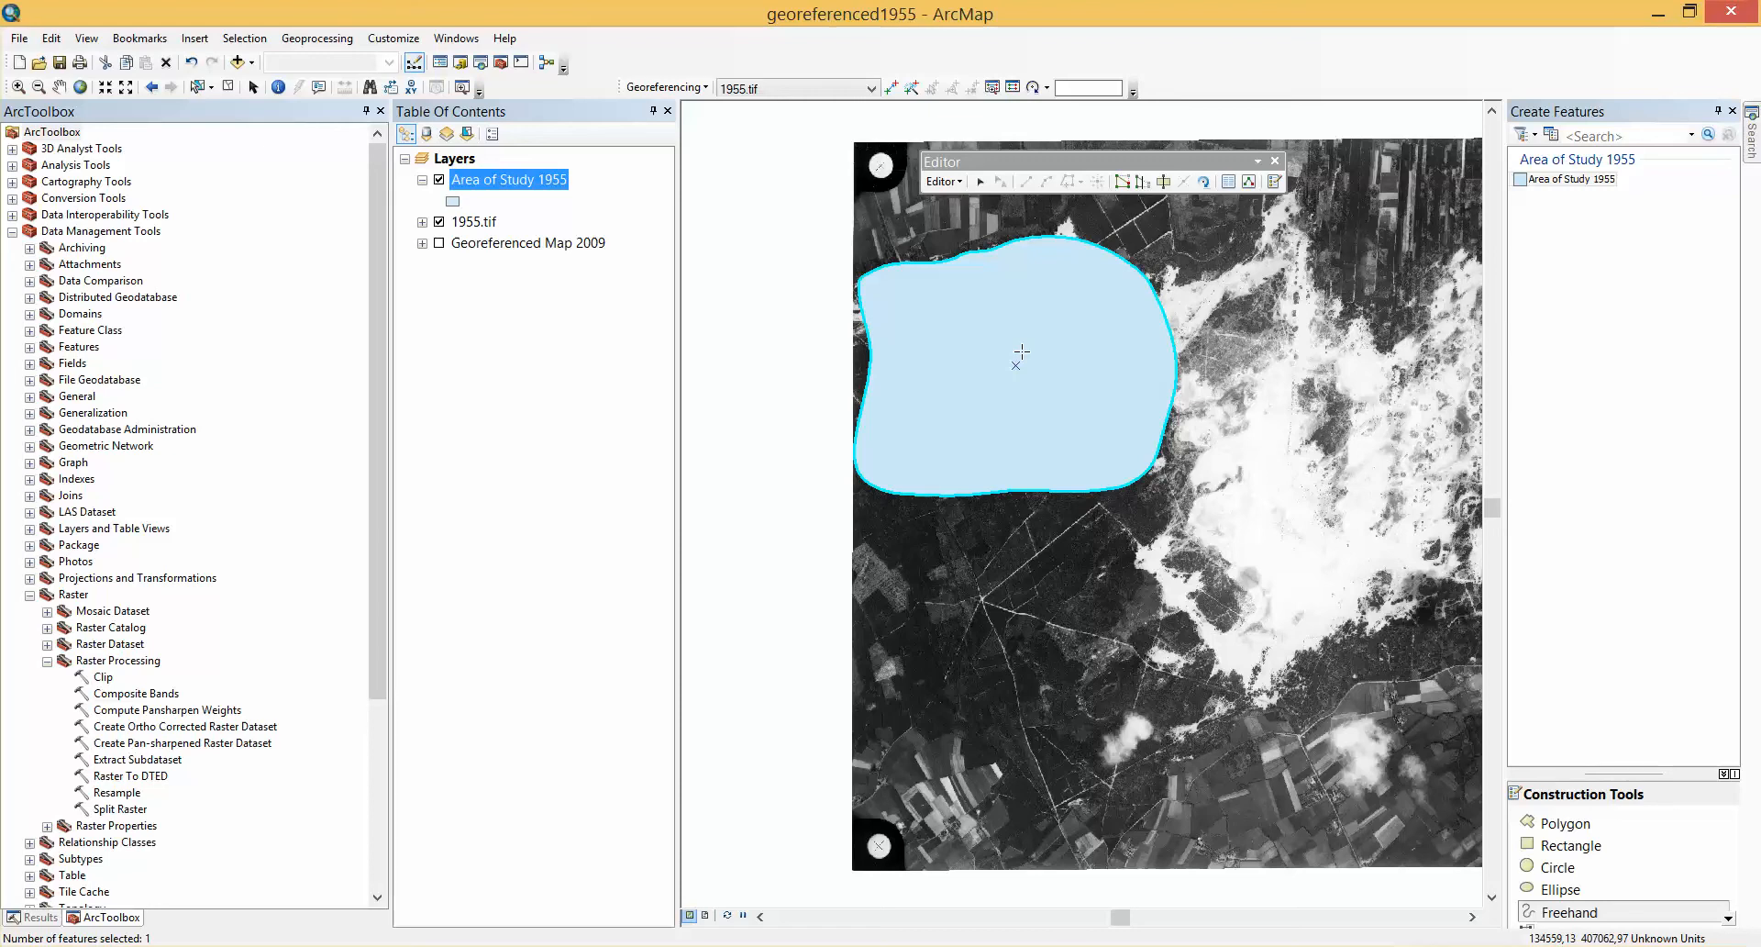
click(1021, 351)
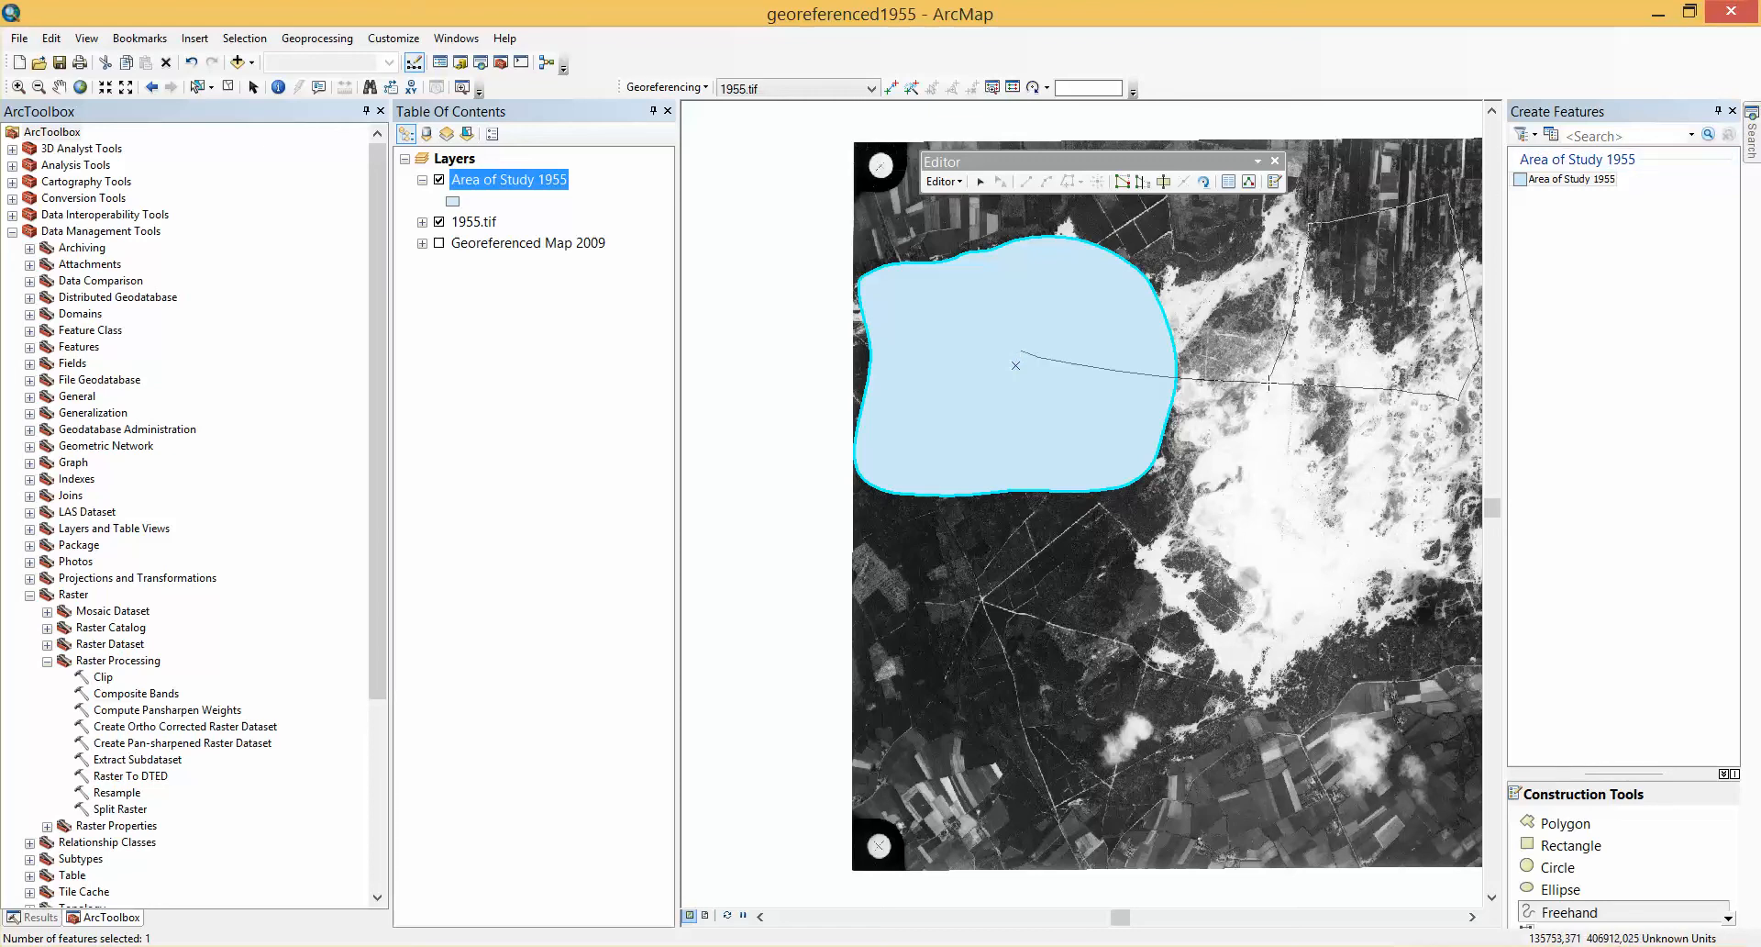
key(Escape)
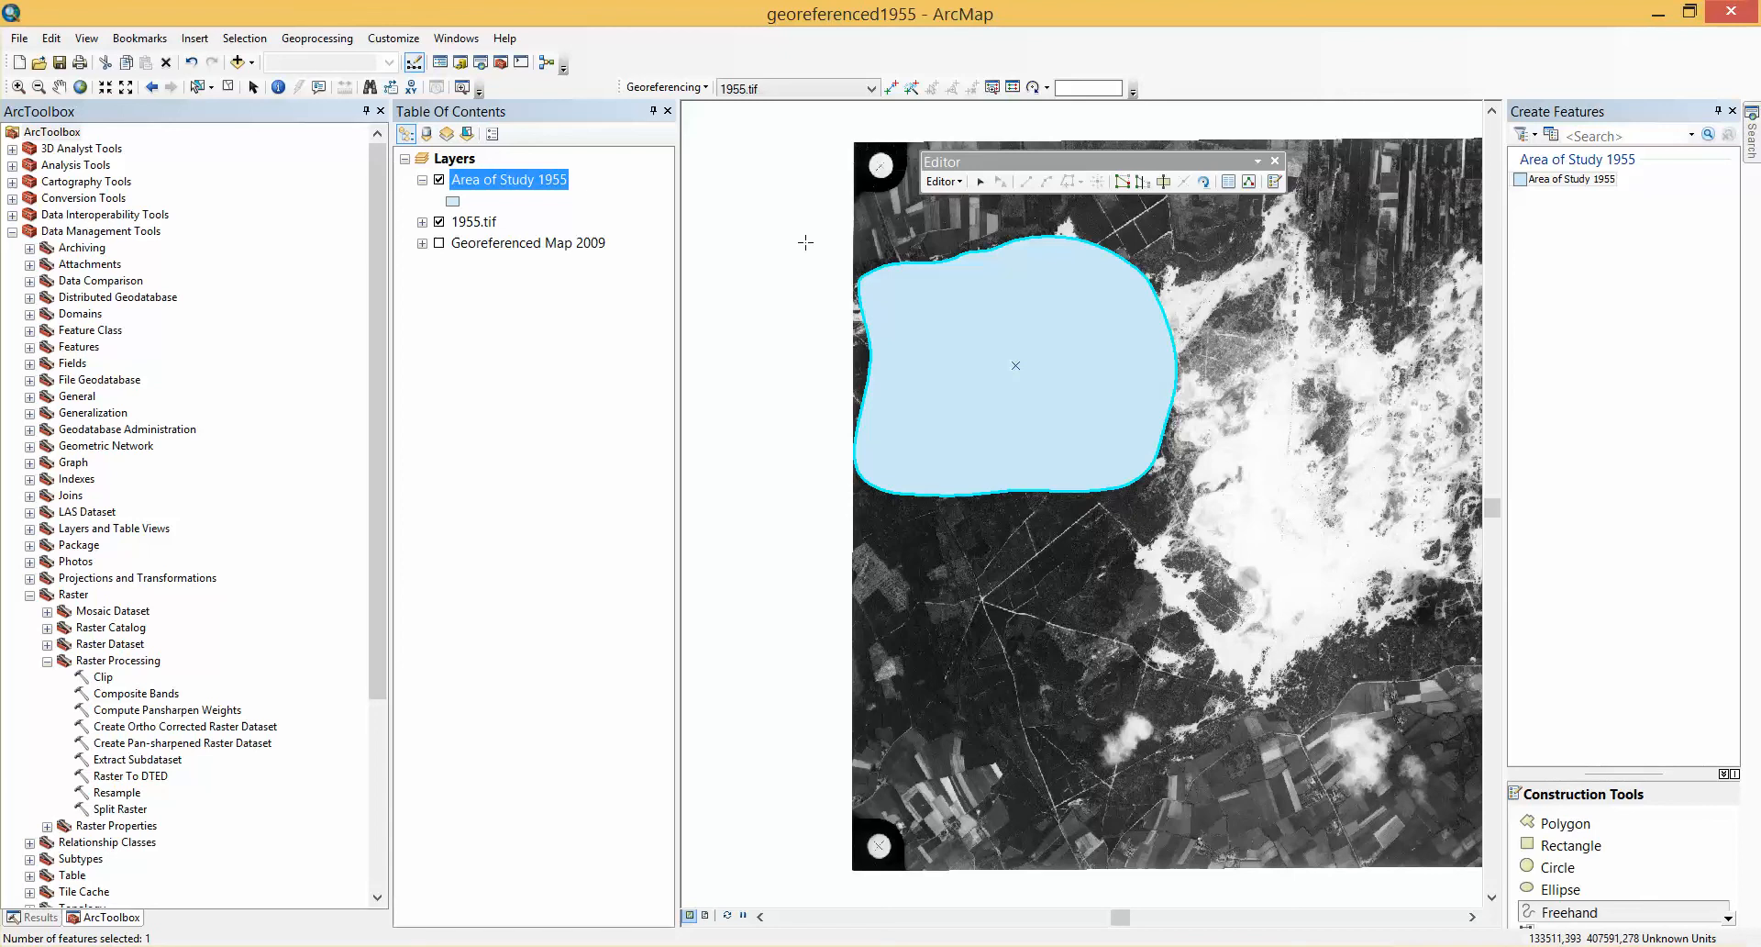
click(1718, 111)
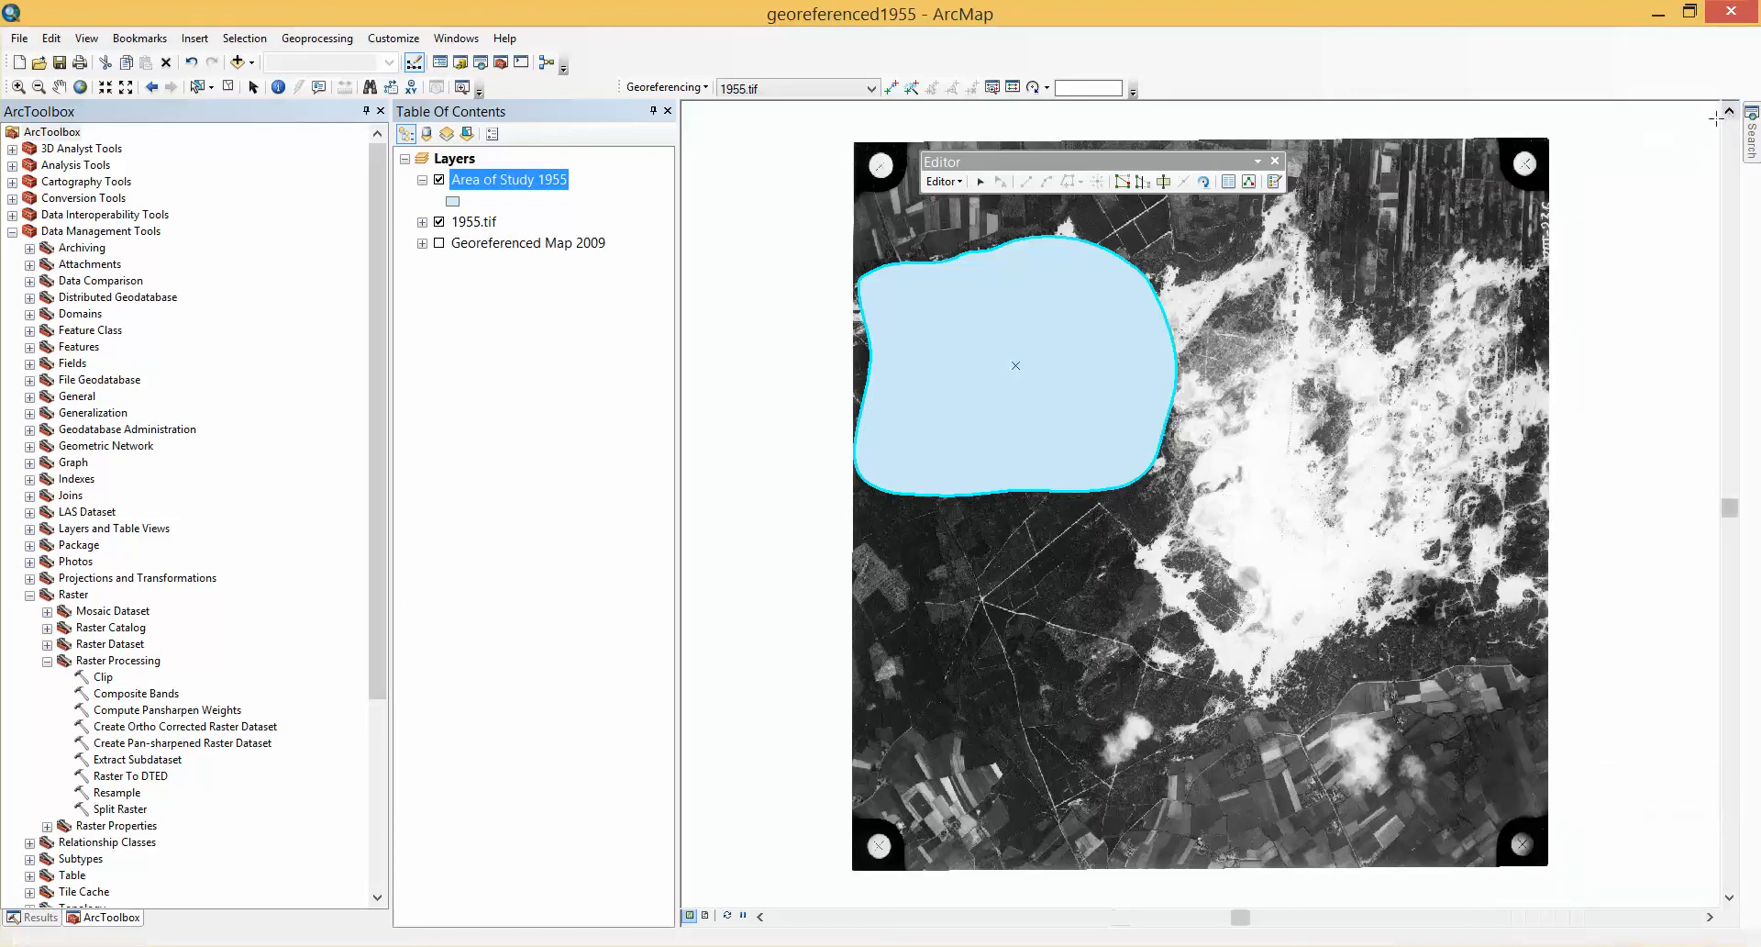
click(1274, 160)
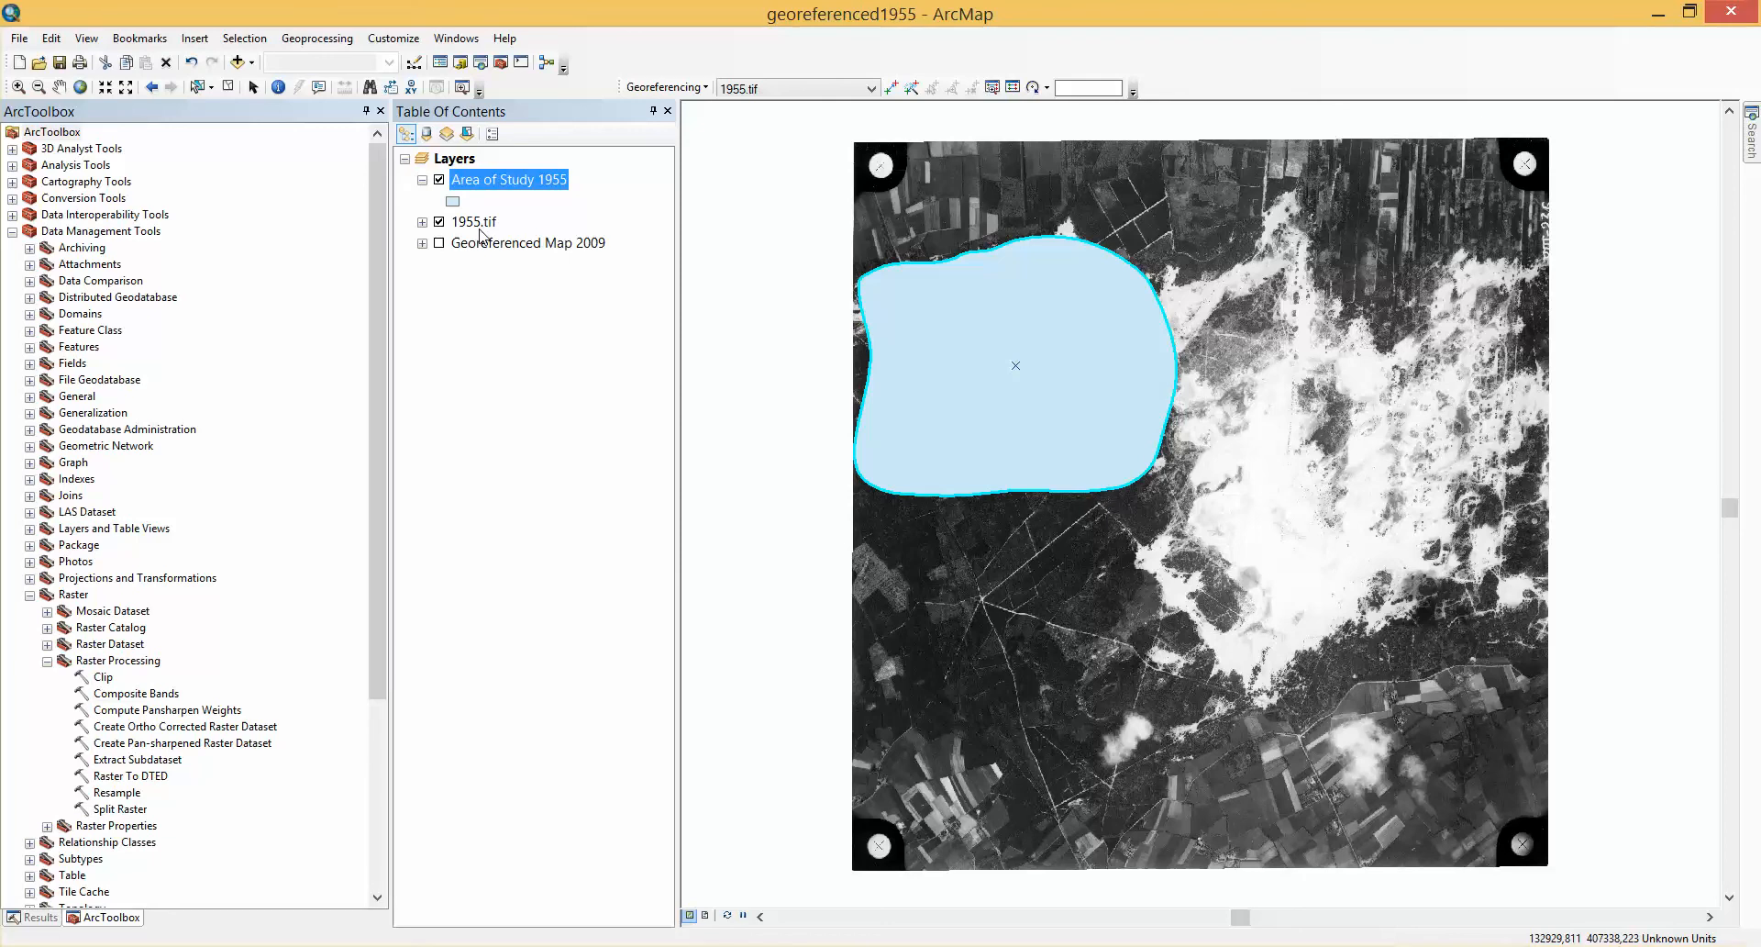
Set up the raster Clip tool with 1955.tif as the input raster and Area of Study 1955 as the output extent.
click(347, 41)
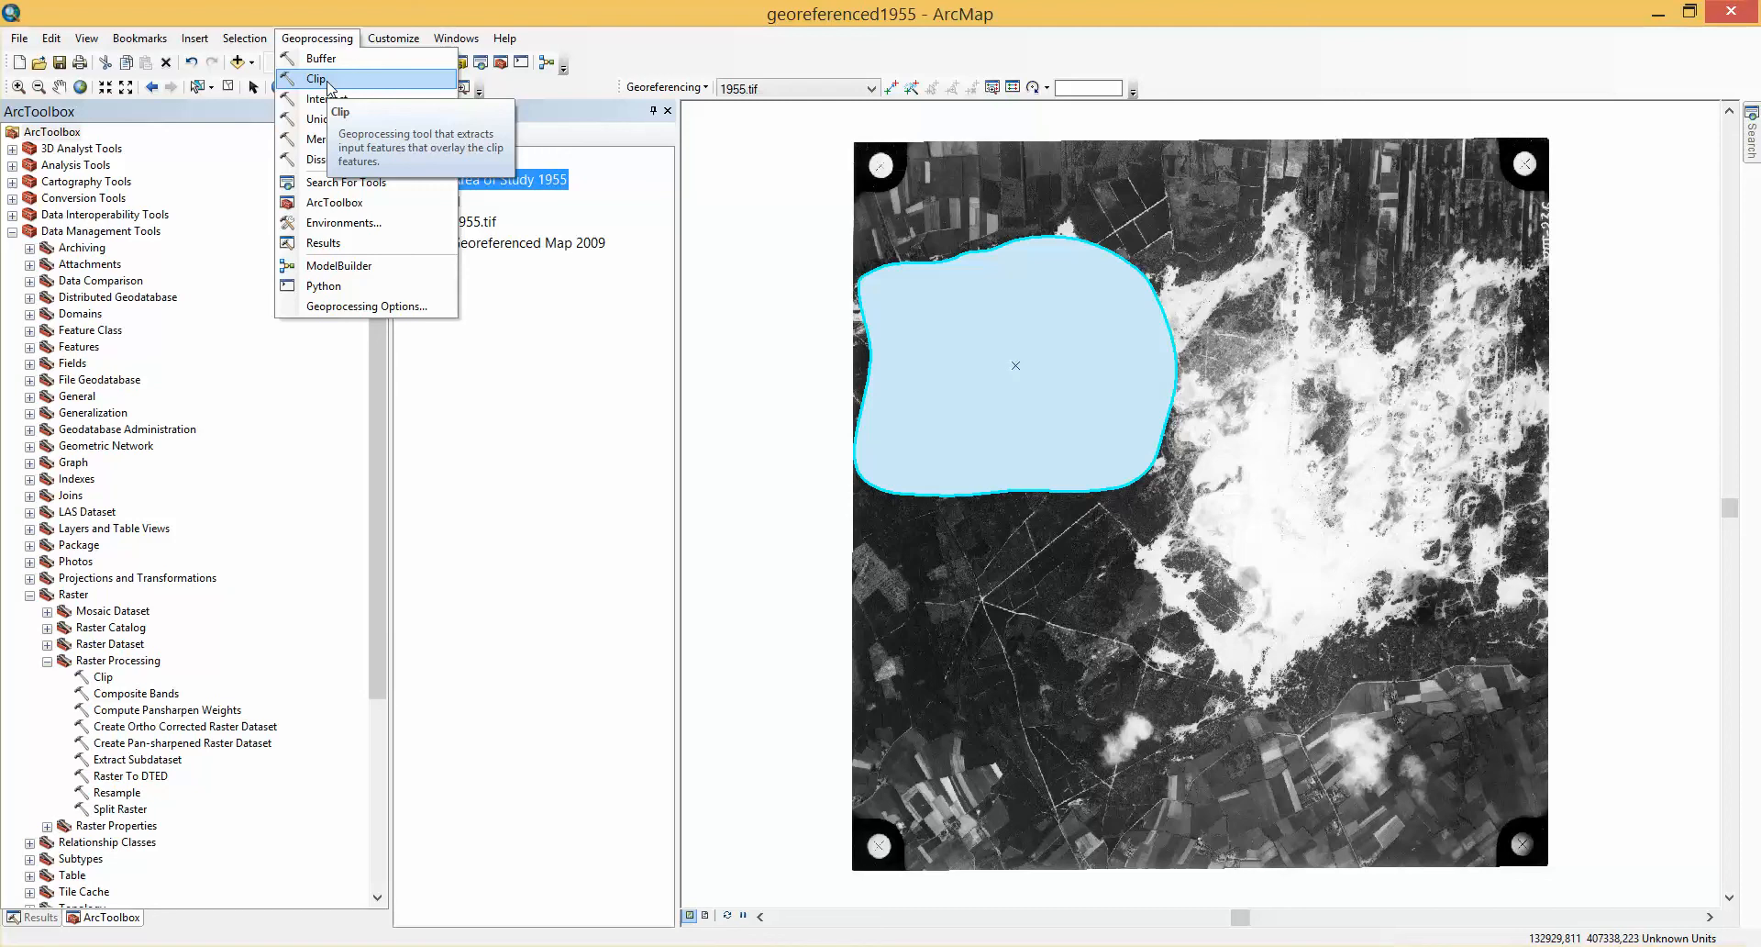
click(523, 353)
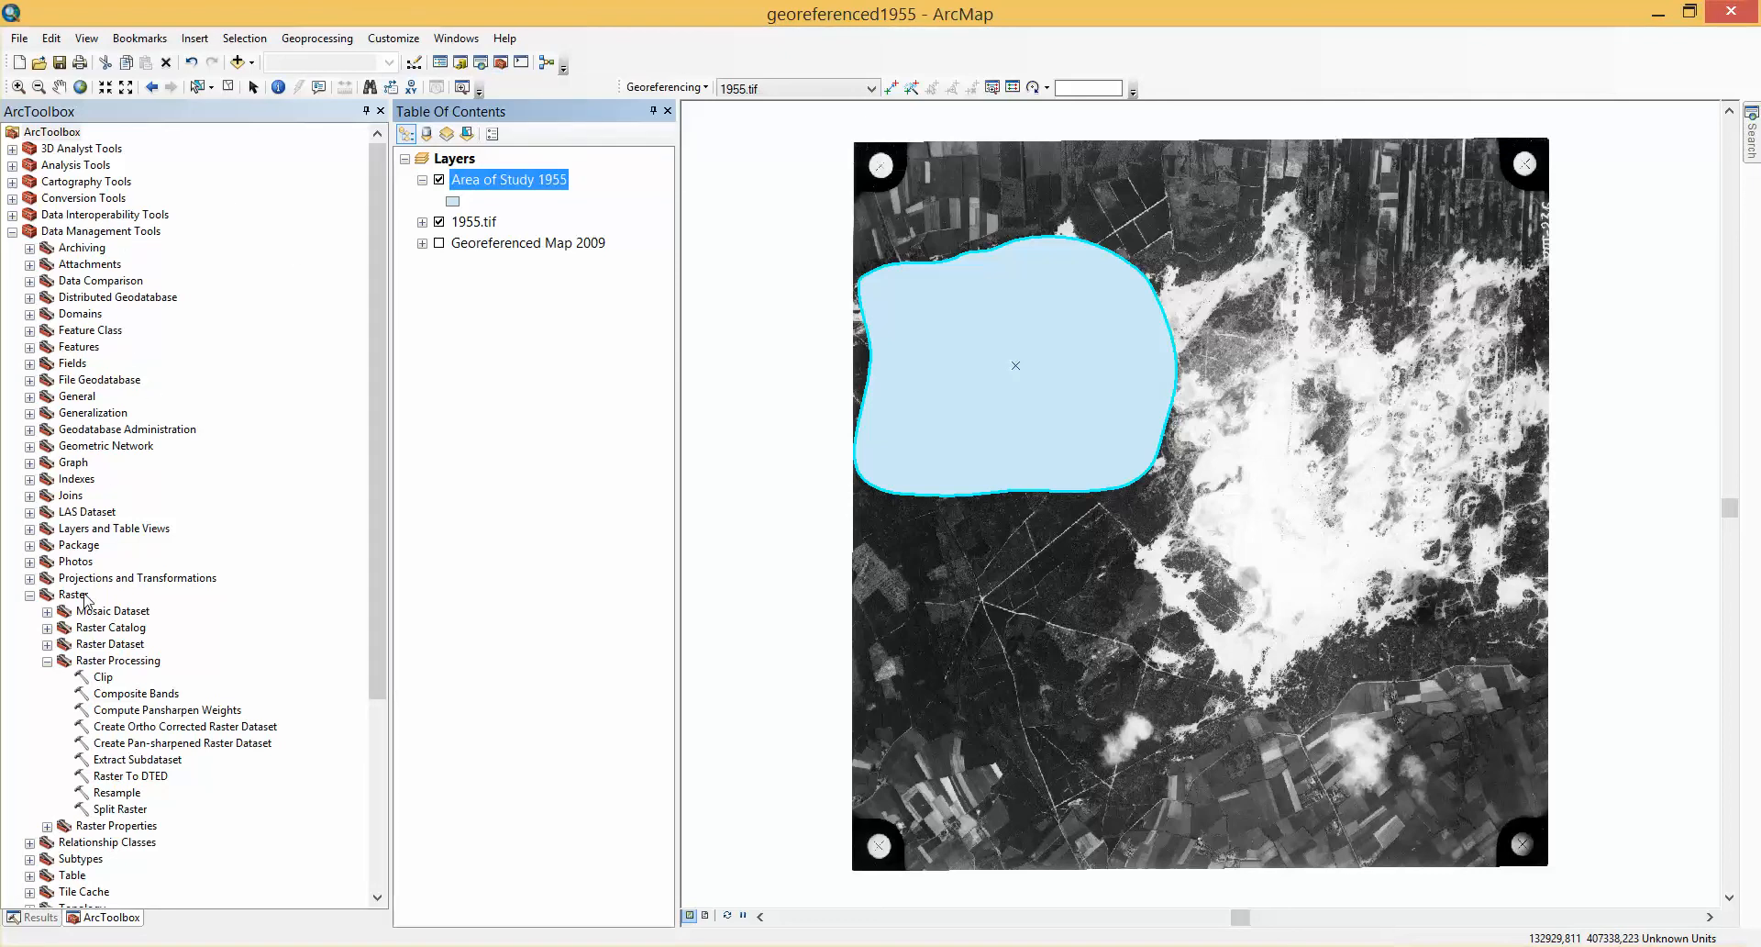
double_click(105, 678)
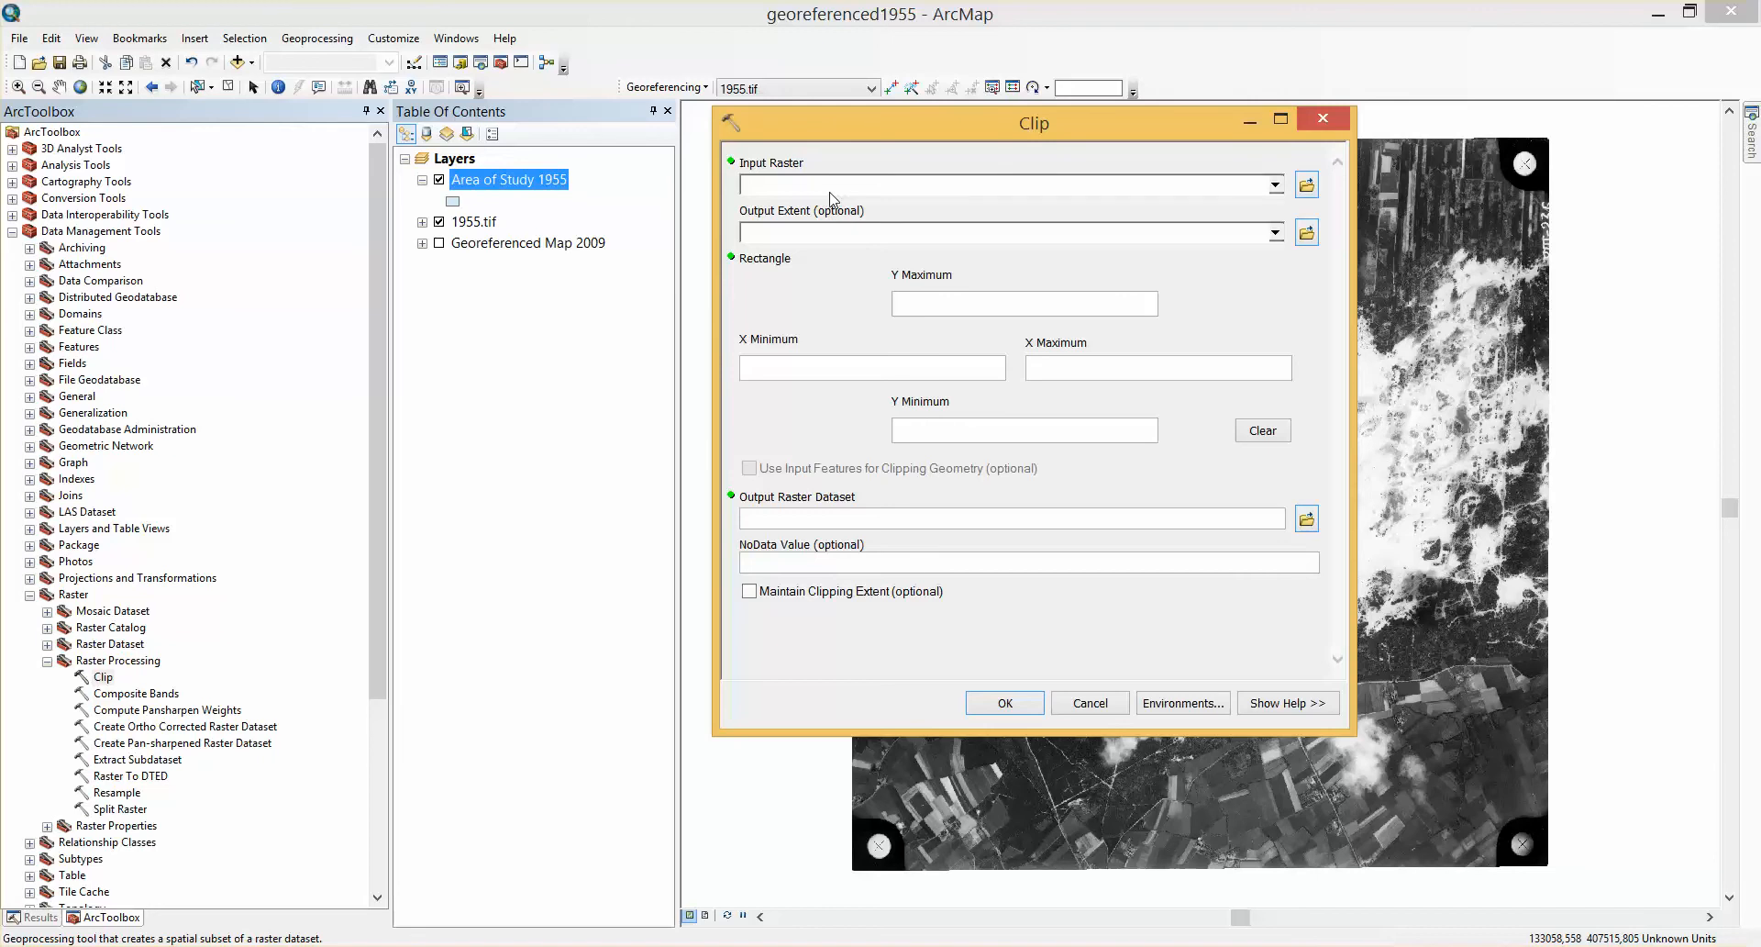
drag(474, 224, 741, 197)
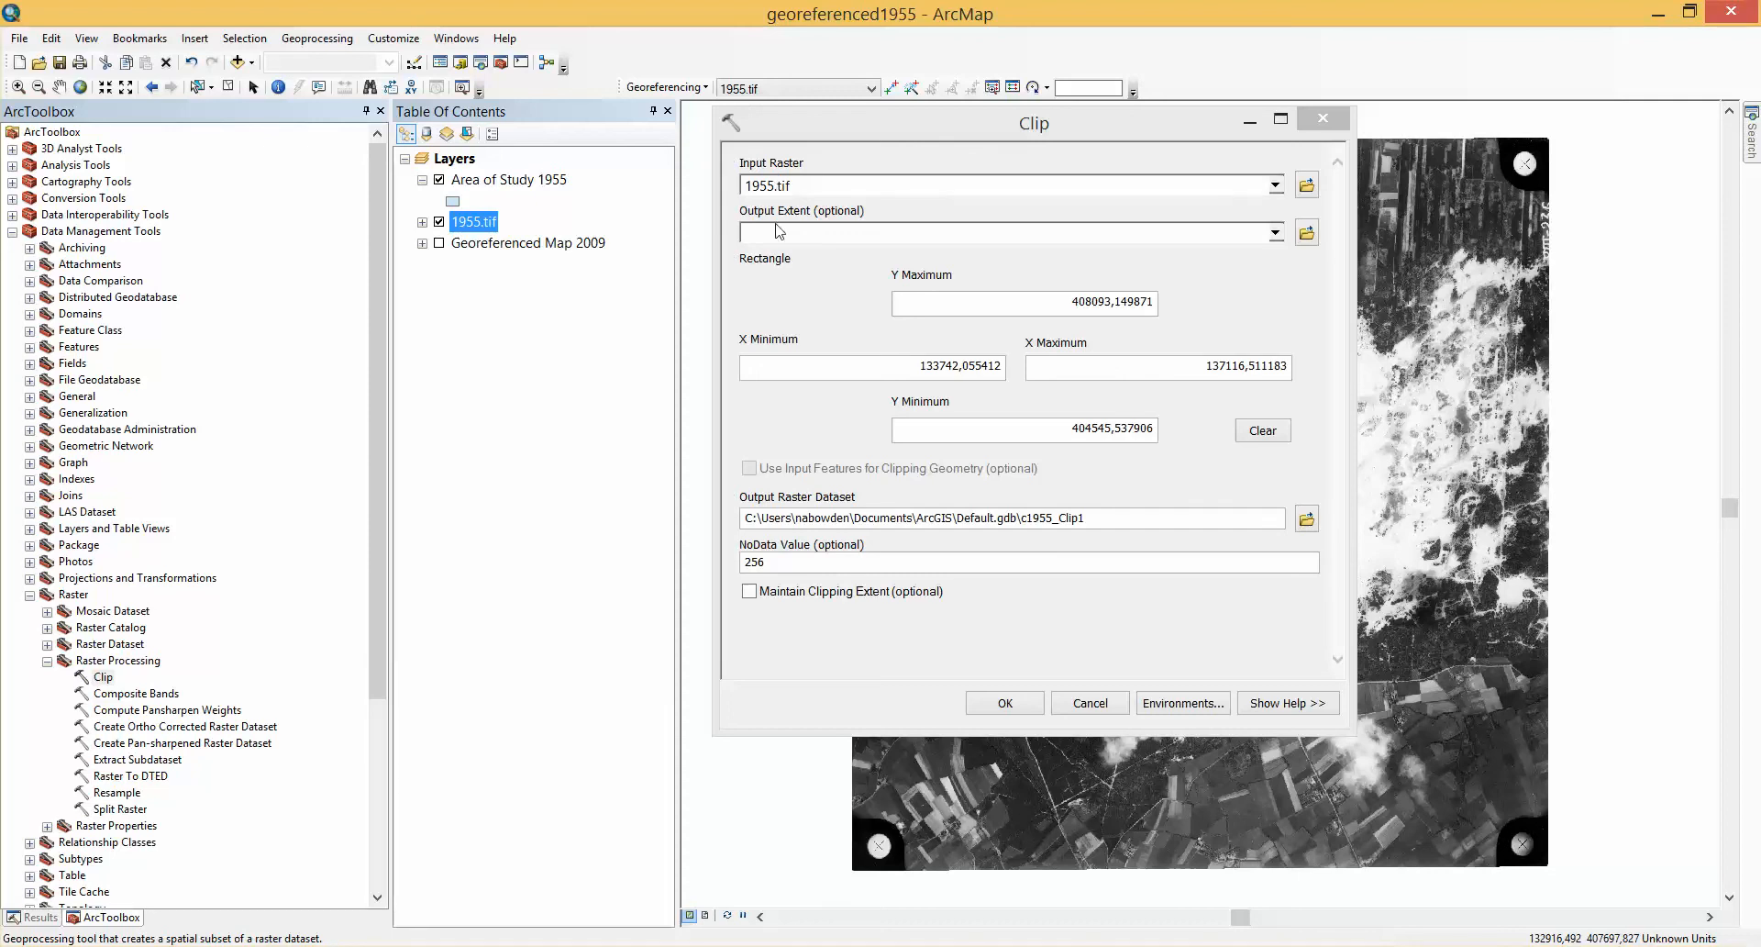
ctrl+click(513, 186)
drag(513, 187, 772, 239)
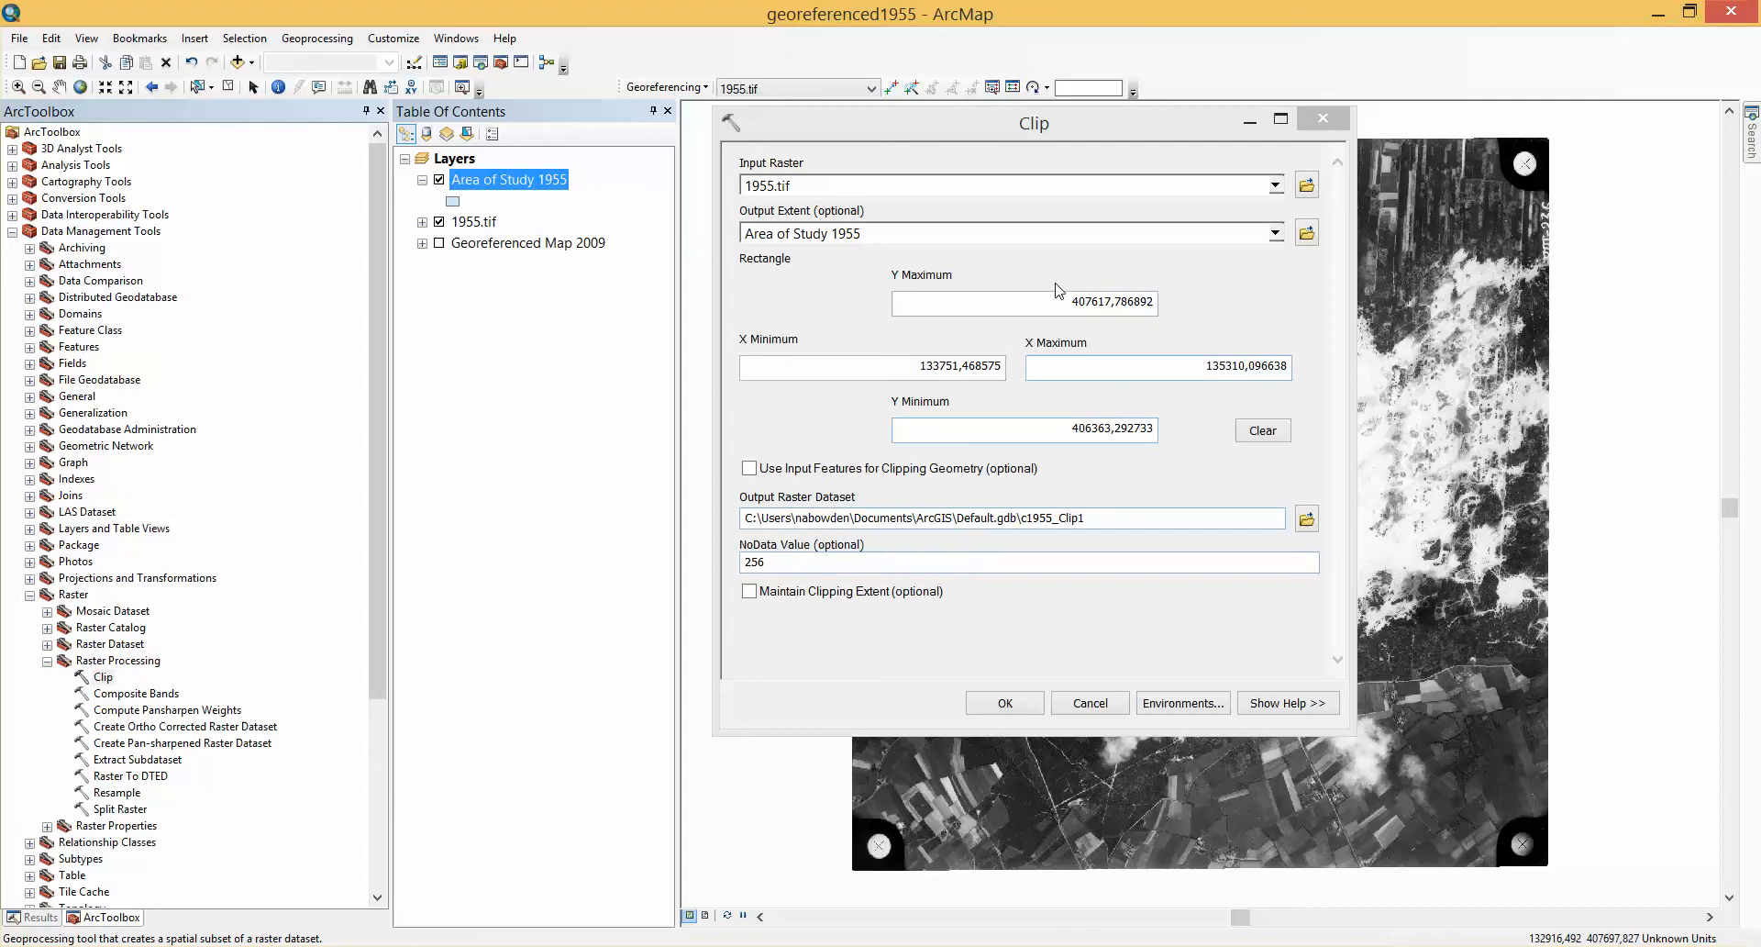
drag(1068, 136, 1435, 550)
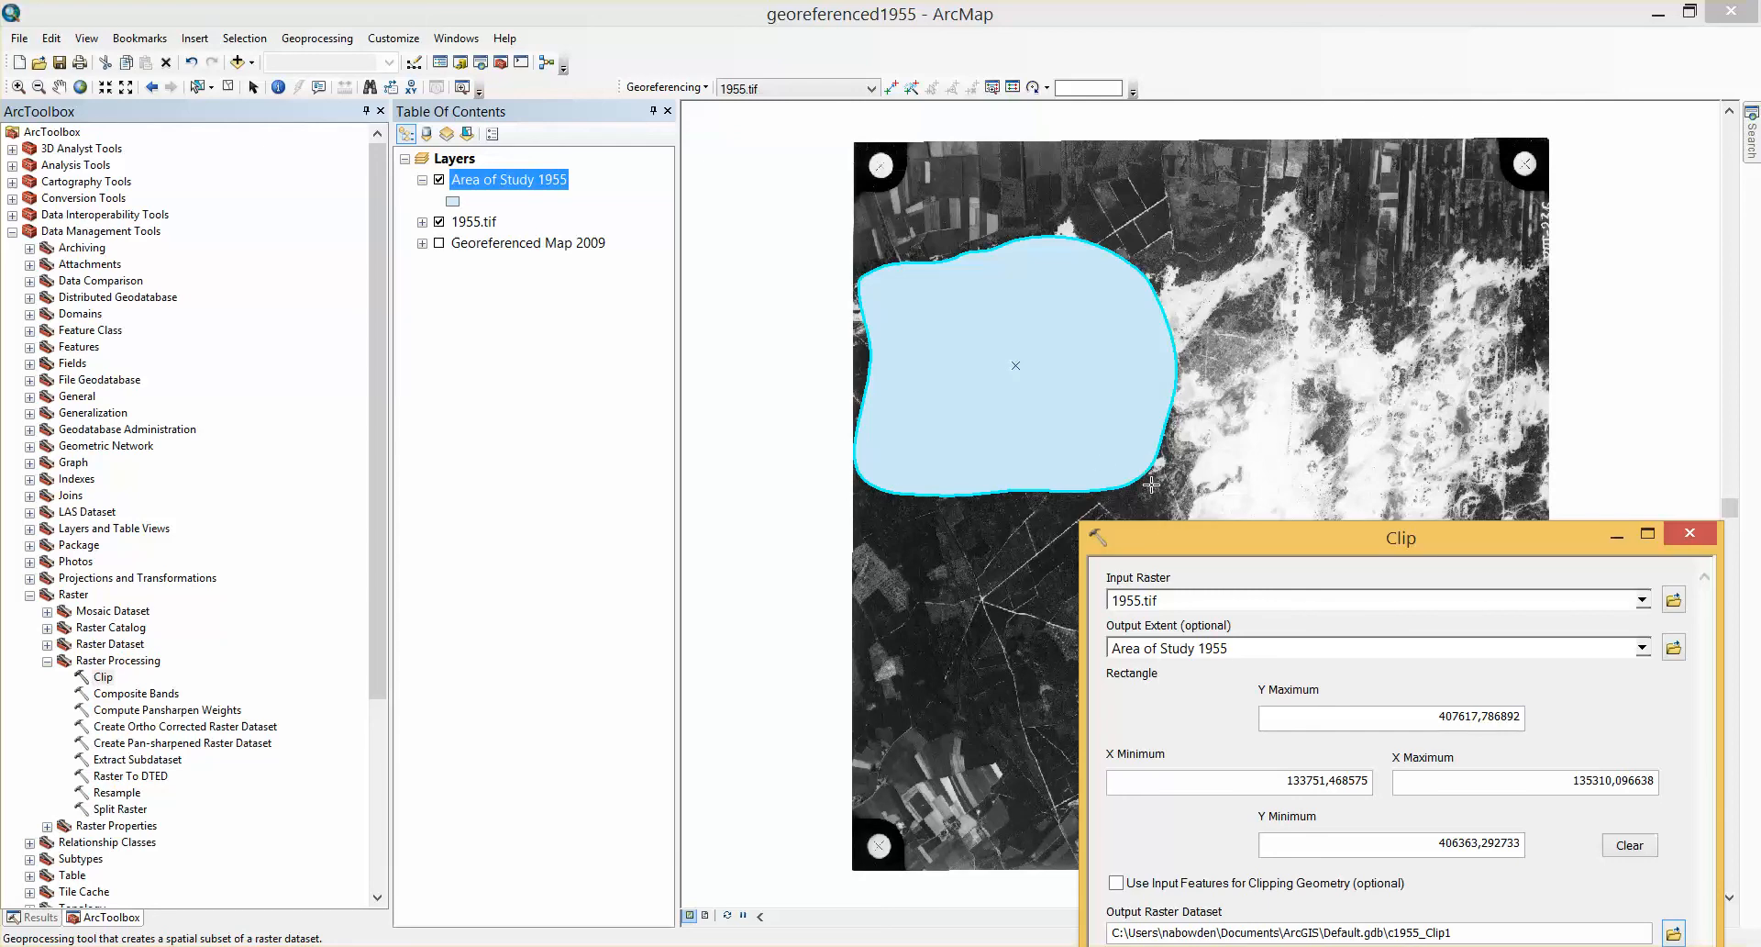
drag(1244, 541, 1219, 261)
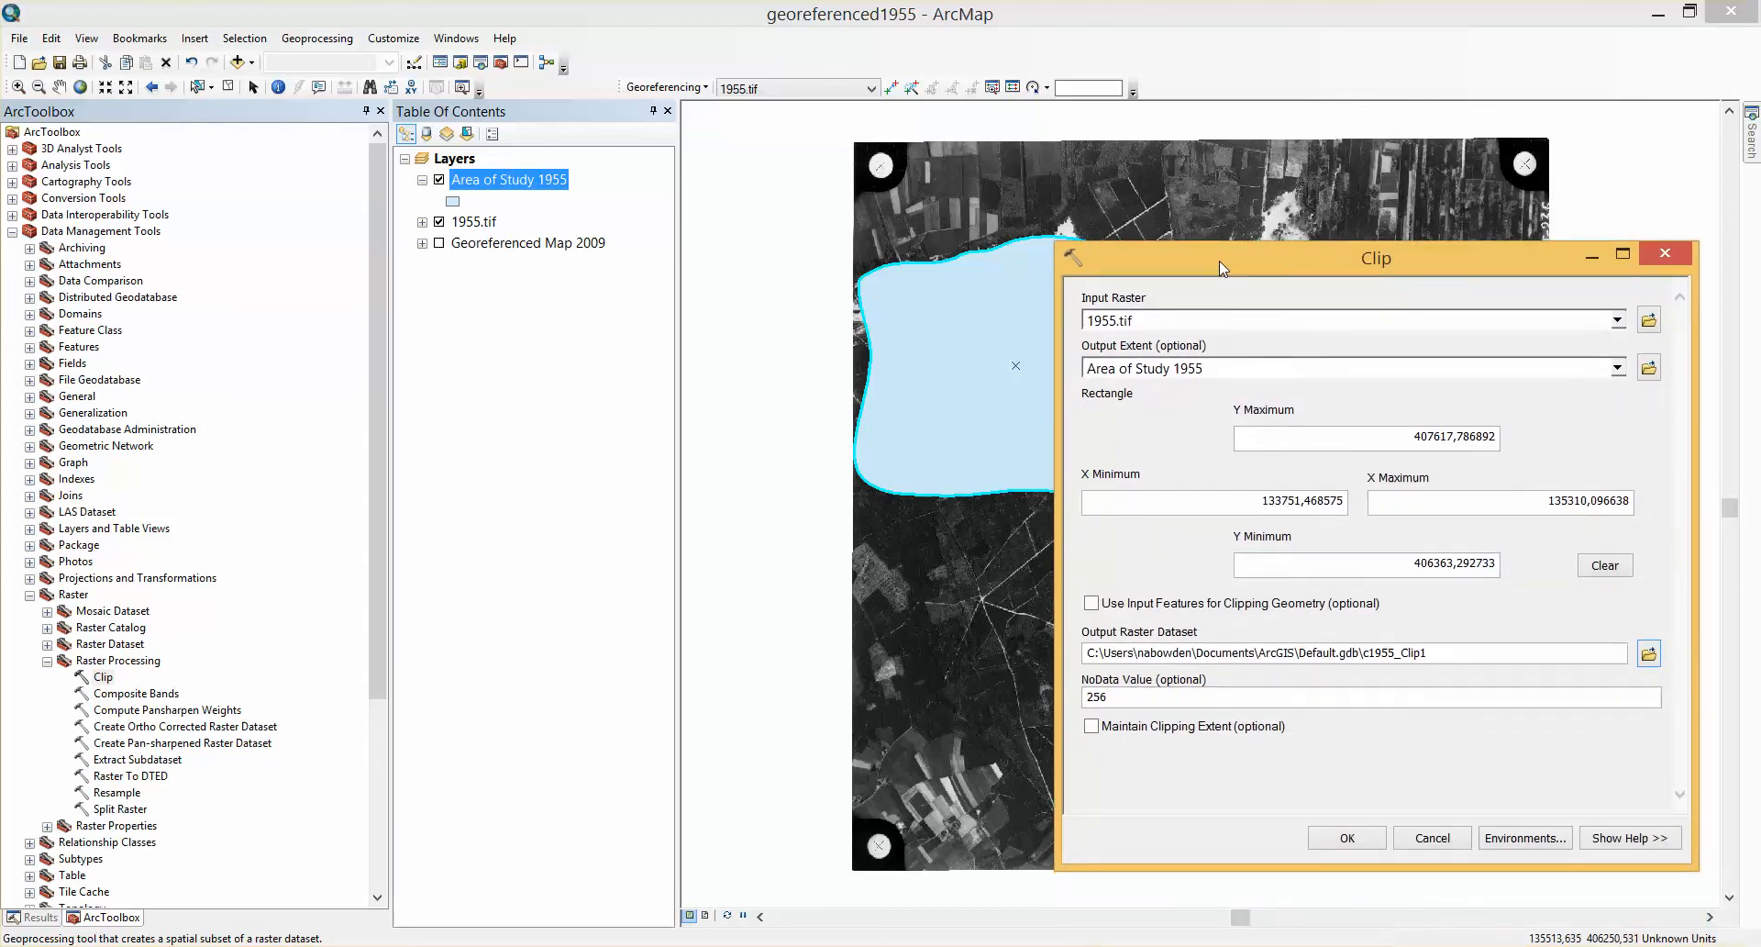
Run the clip using the input features as clipping geometry, and hide the 1955.tif and Area of Study 1955 layers.
click(1091, 604)
click(1345, 838)
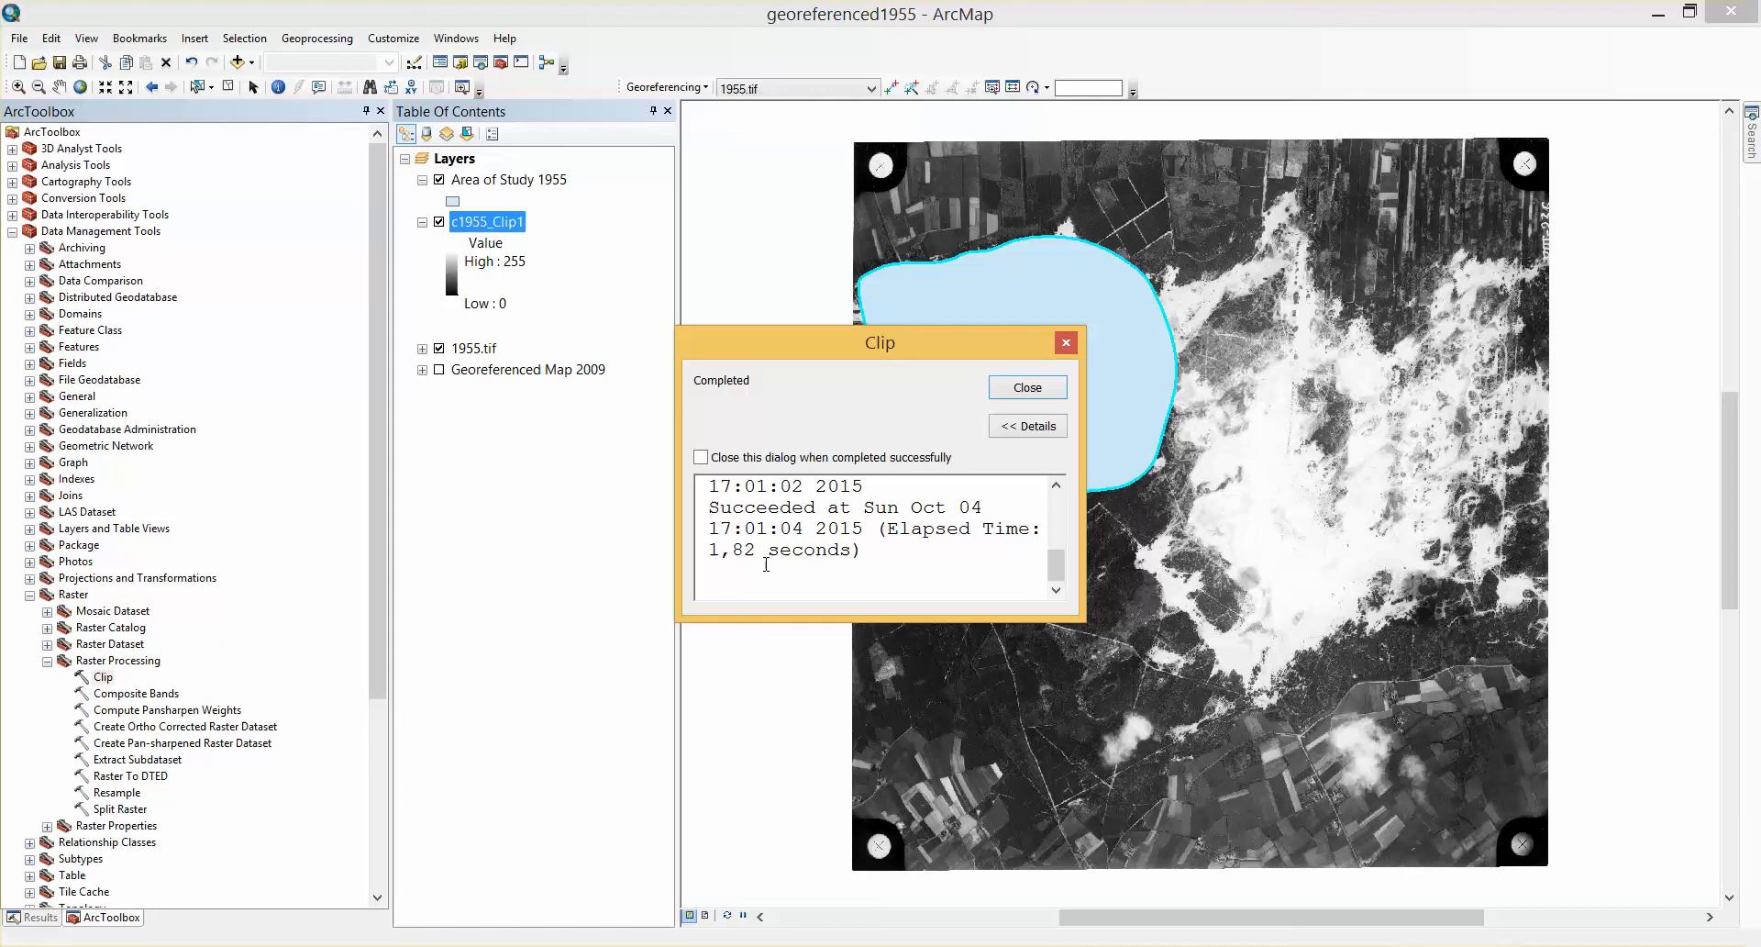
click(1039, 392)
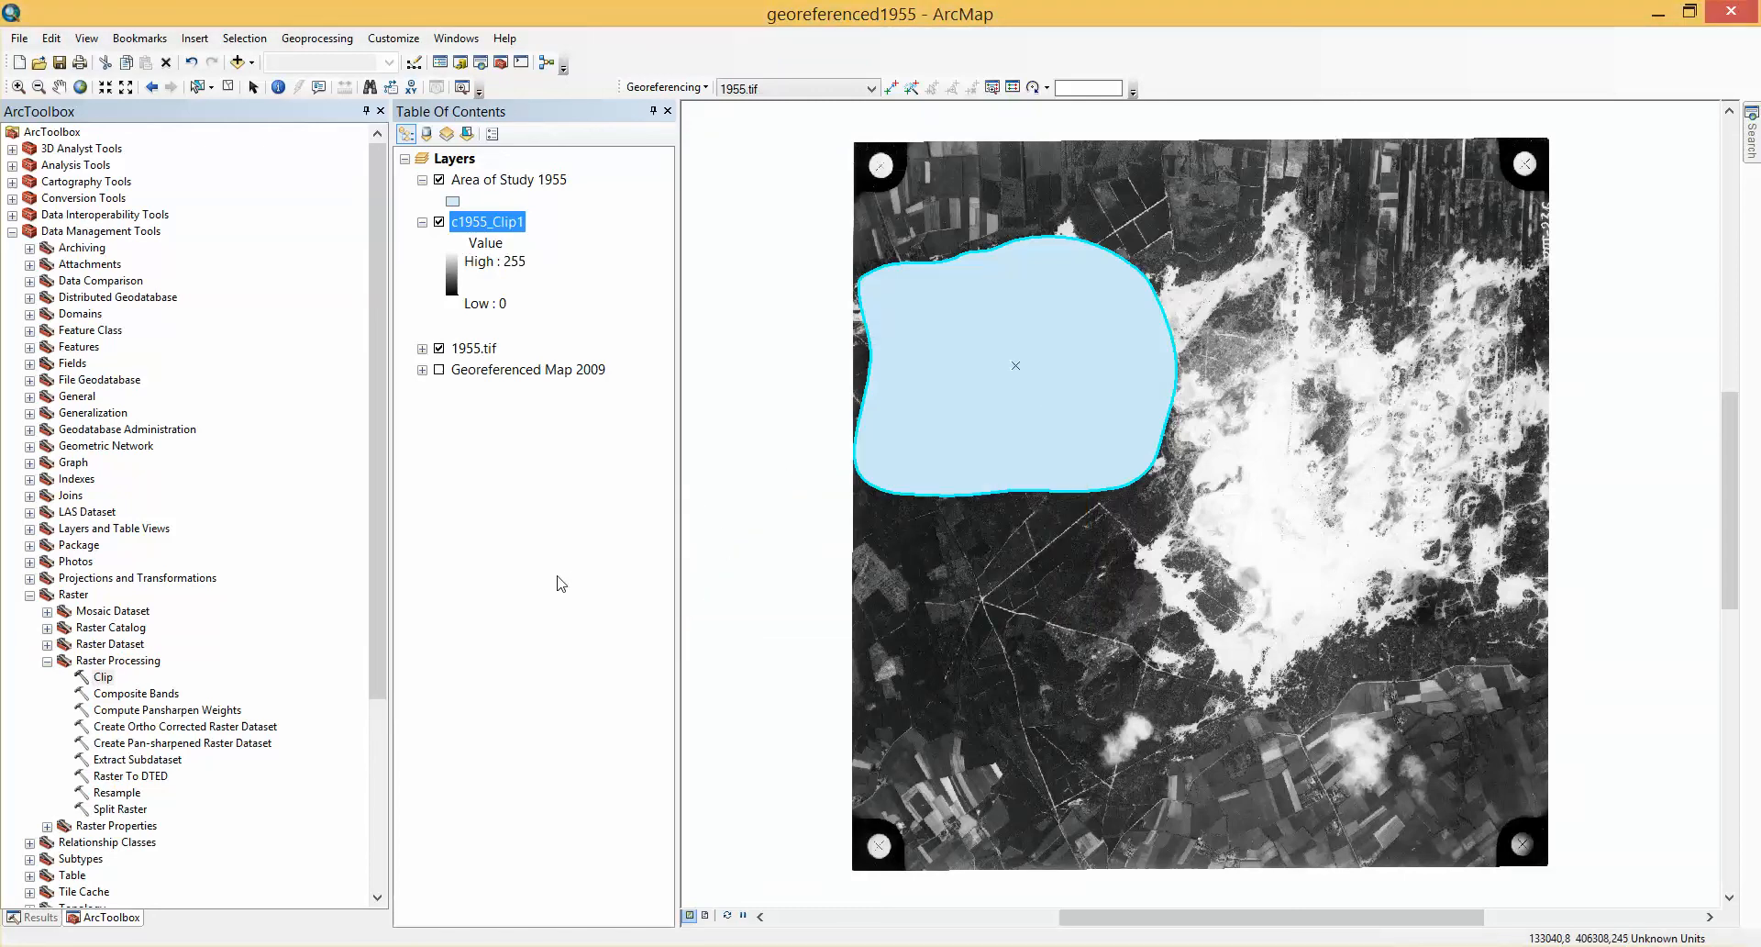
click(439, 348)
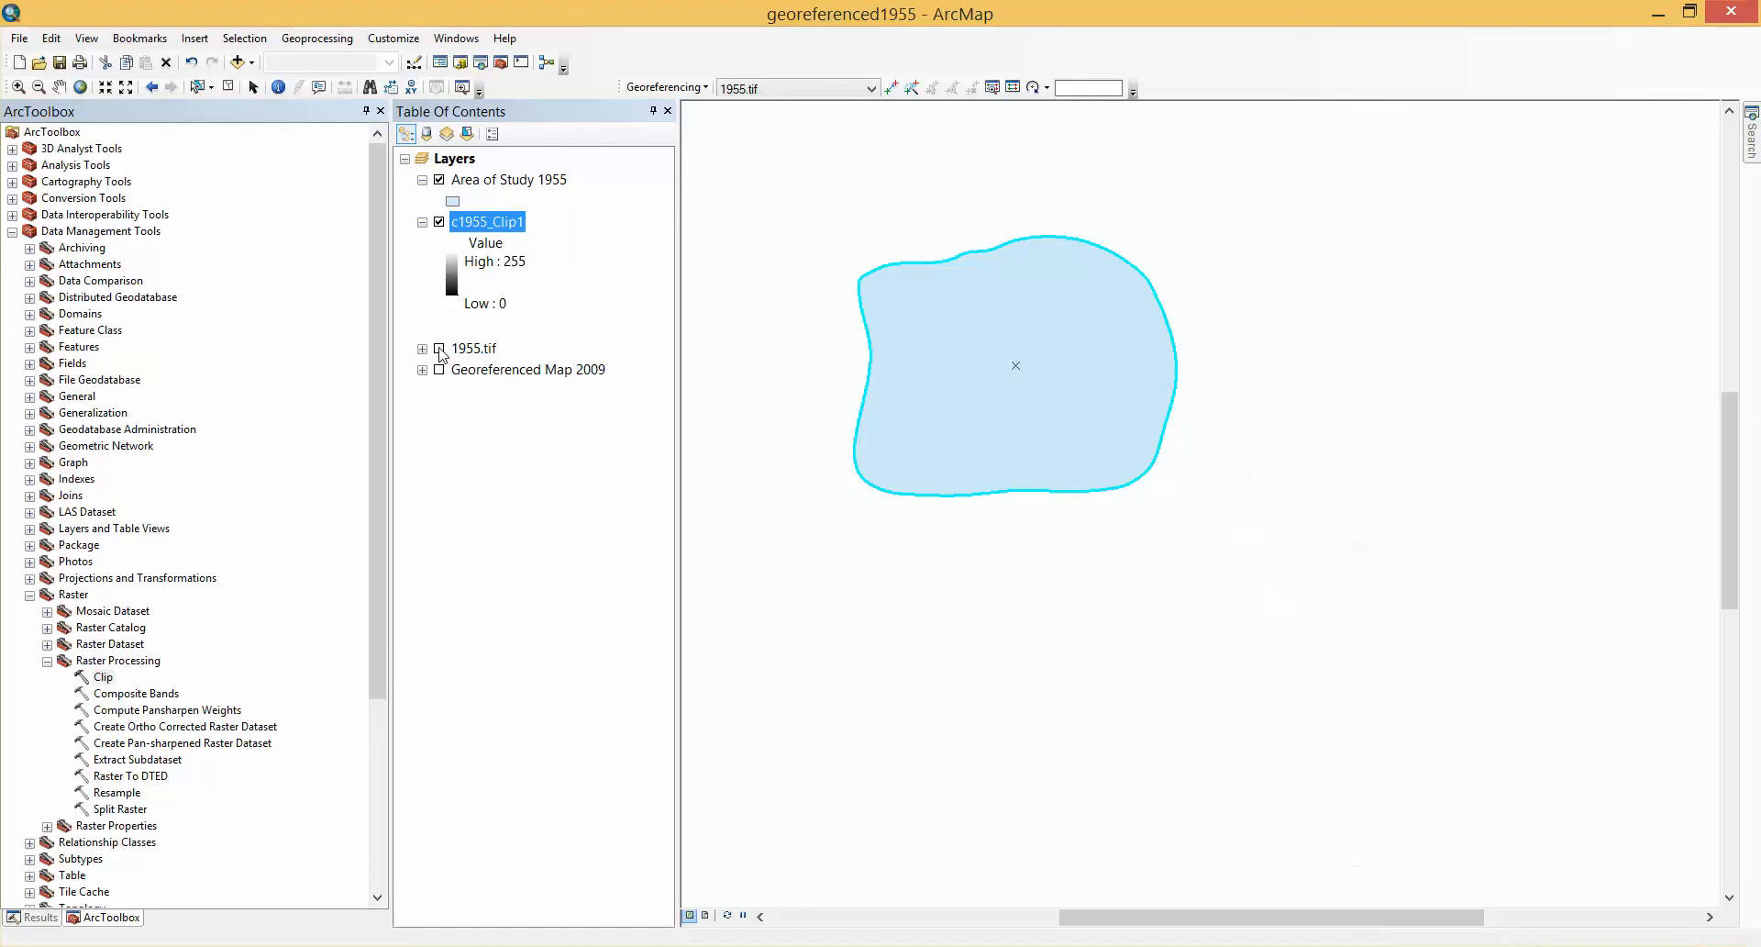
click(440, 180)
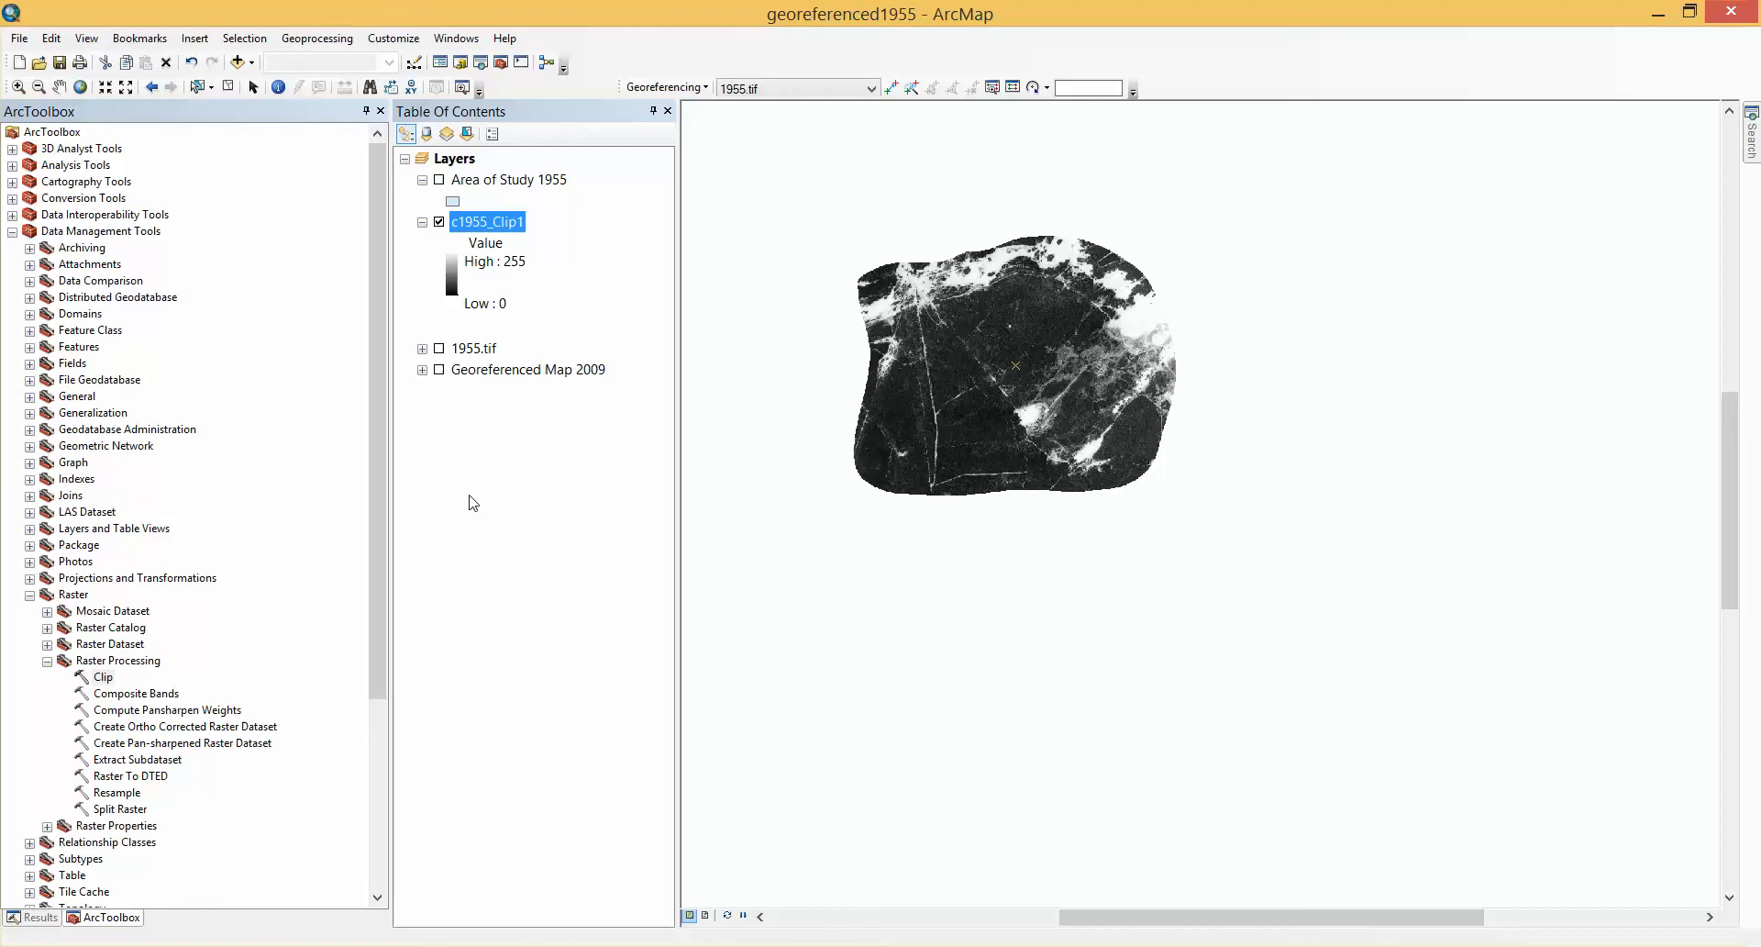
Rename the clipped raster layer as Clipped area of study 1955.
right_click(507, 227)
click(558, 496)
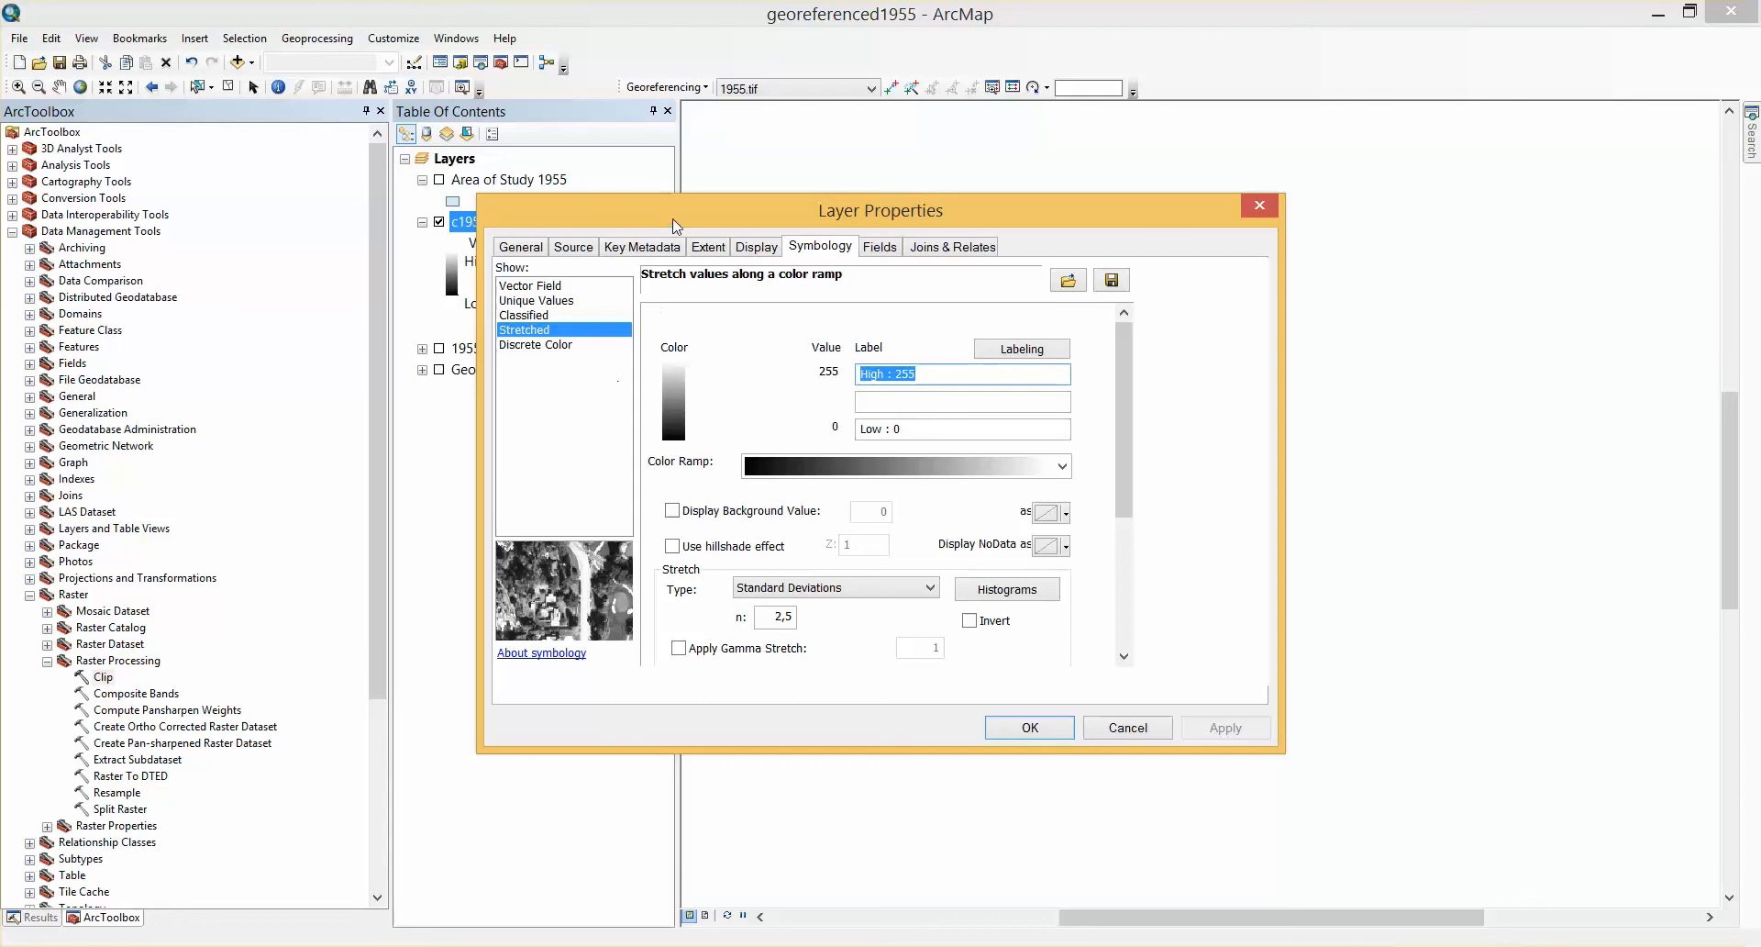
click(510, 248)
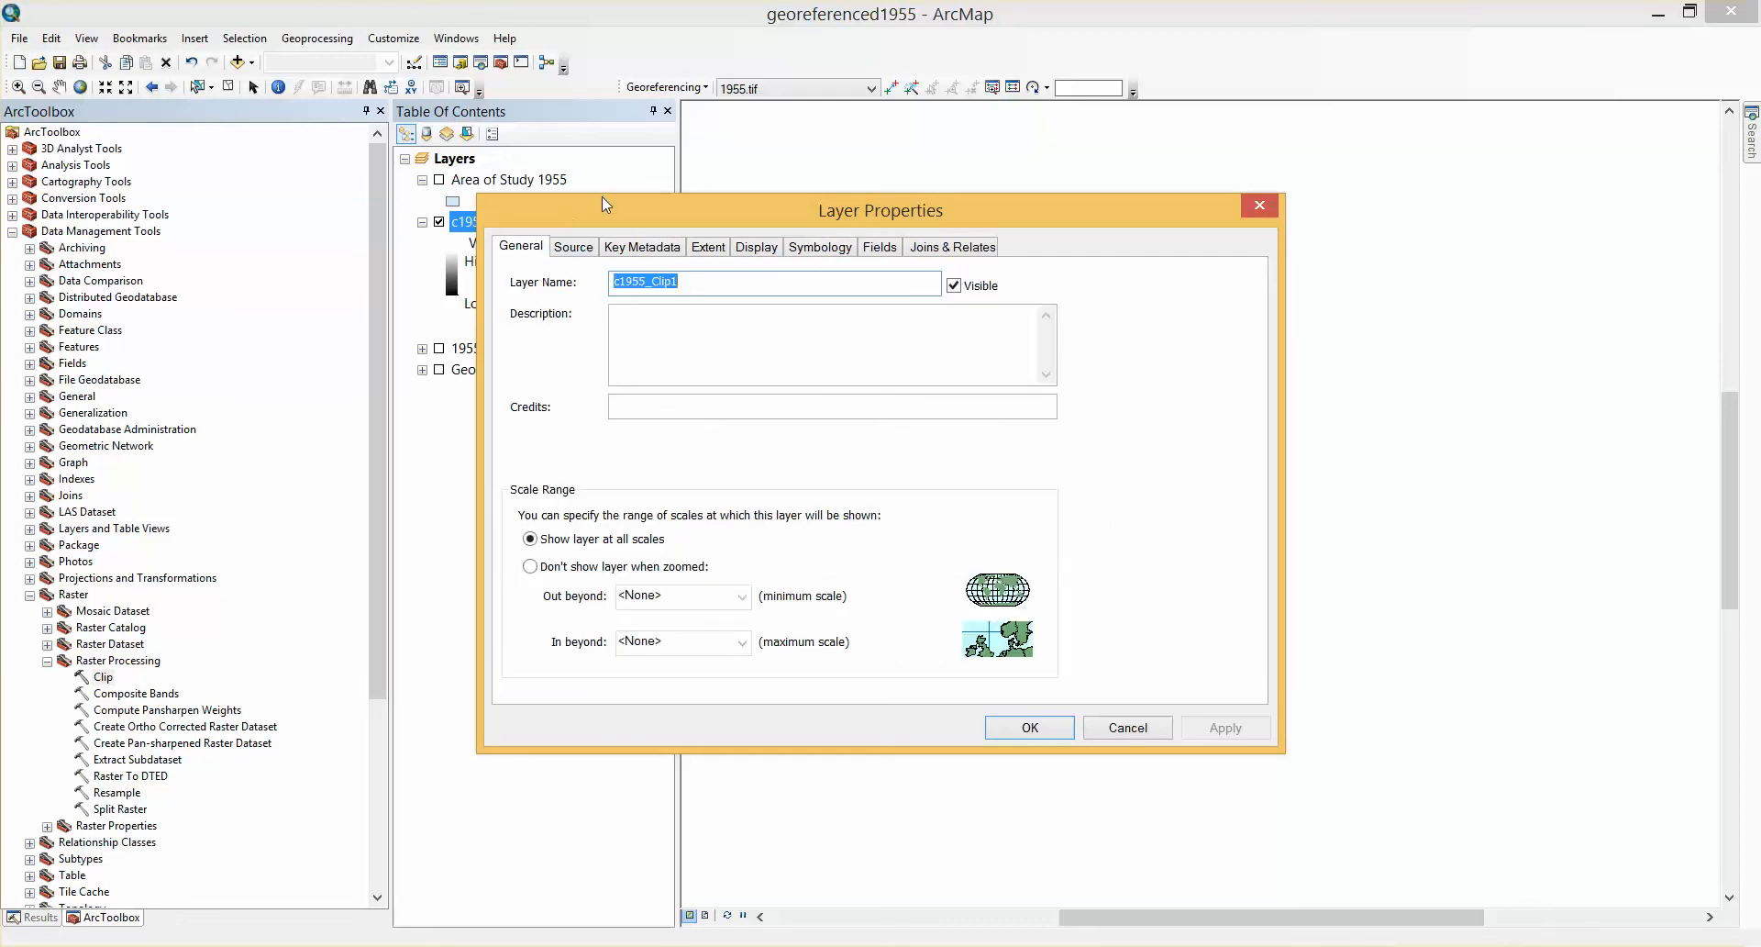
text(Clipped area of)
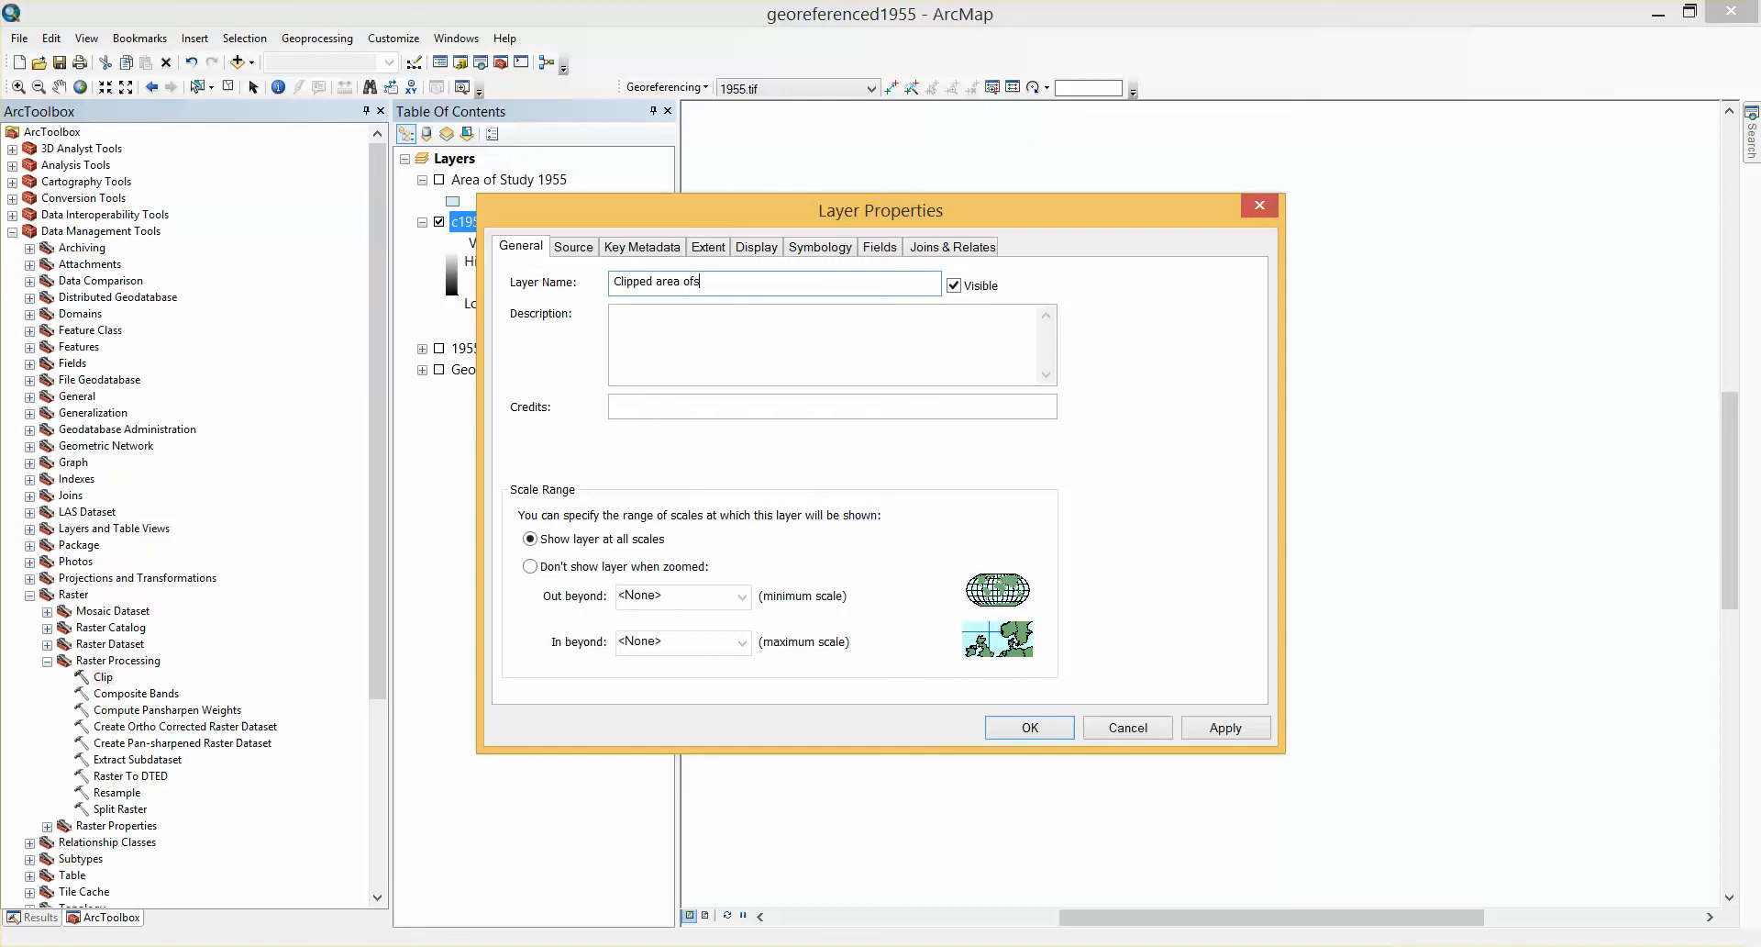
text( study 1955)
click(1029, 727)
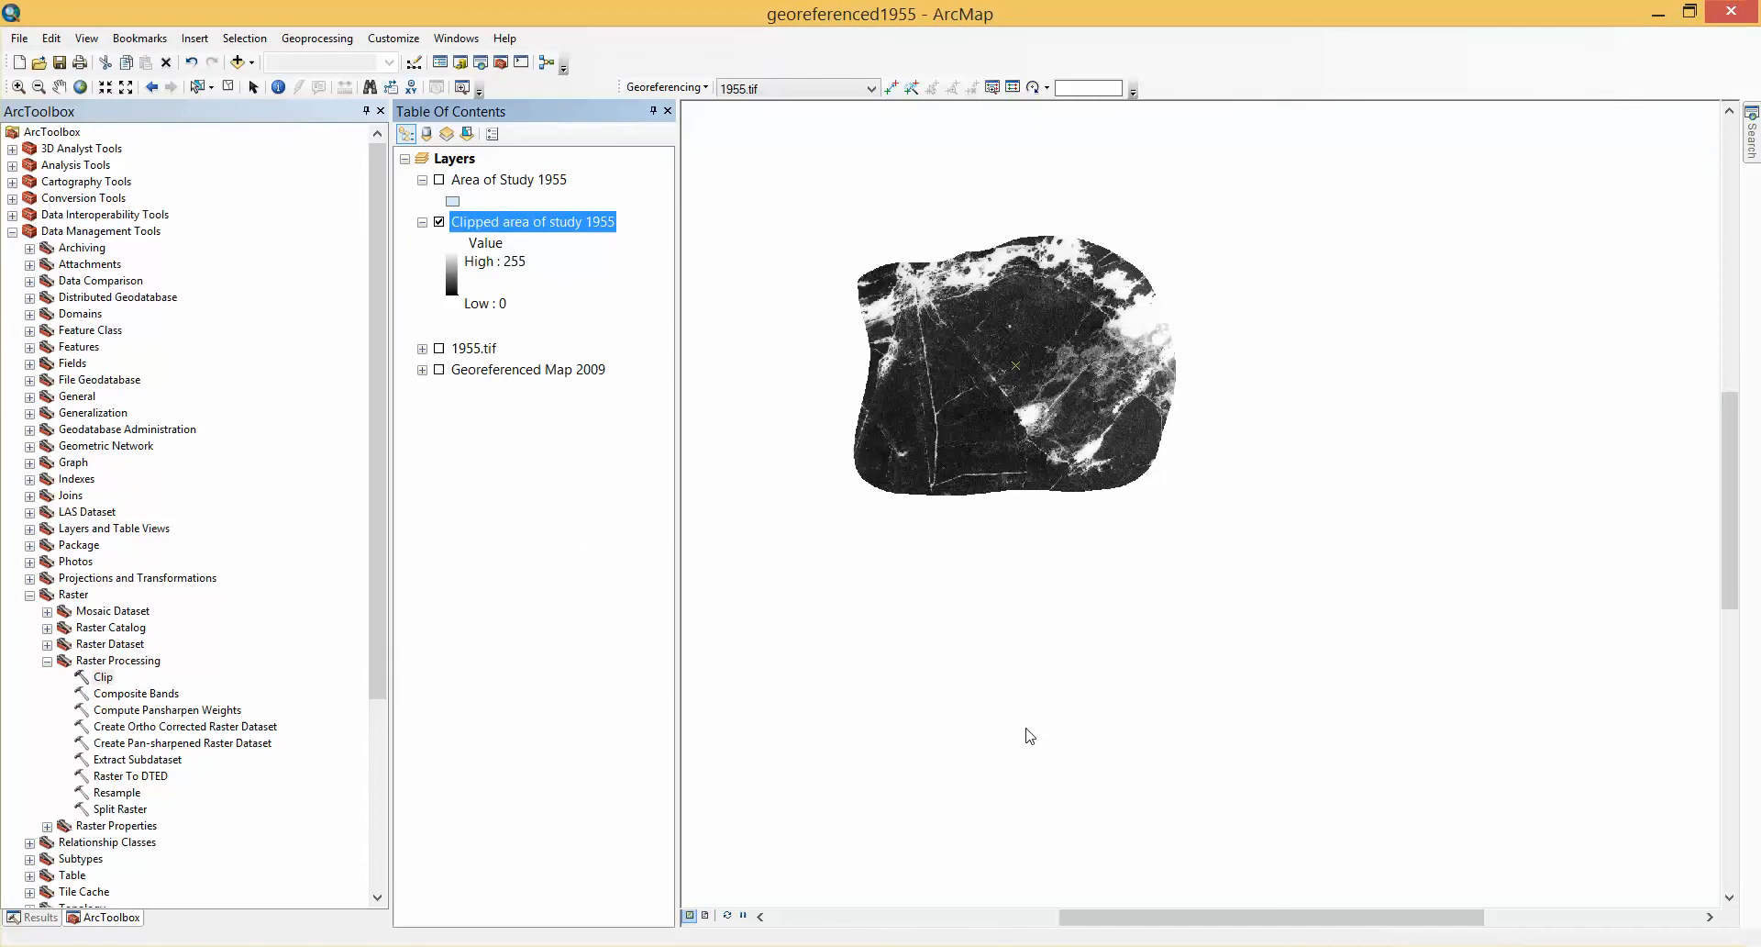
Set the symbology of the Clipped area of study 1955 layer to Classified with 3 classes.
right_click(540, 230)
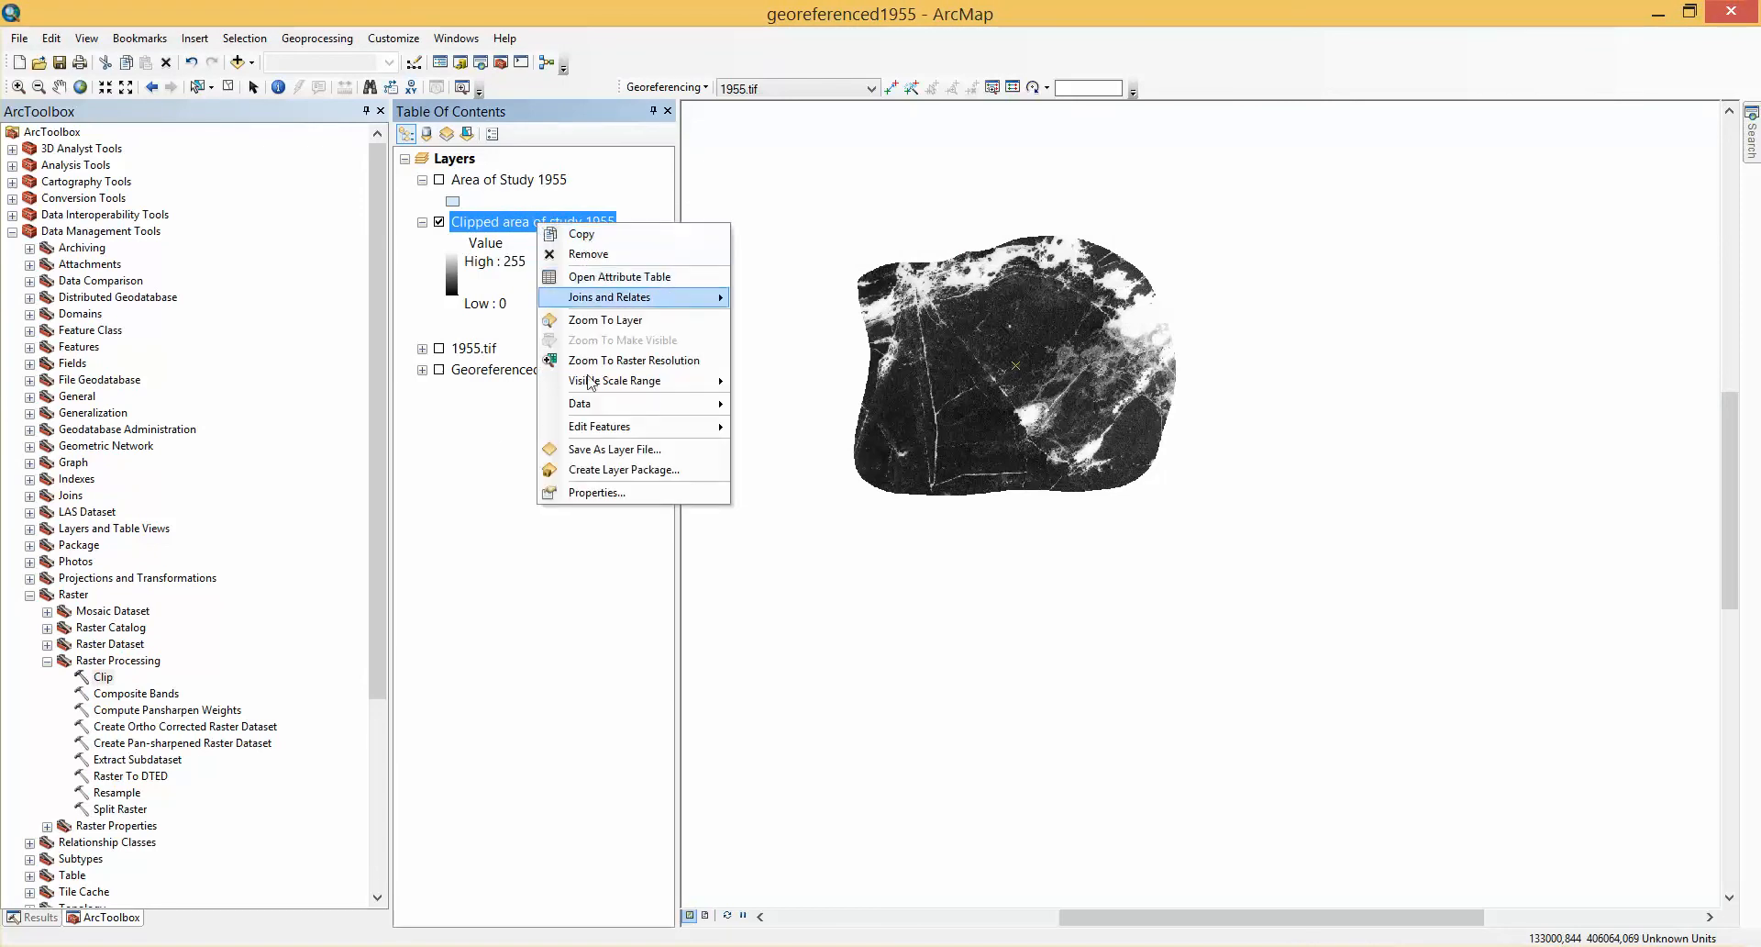
click(601, 321)
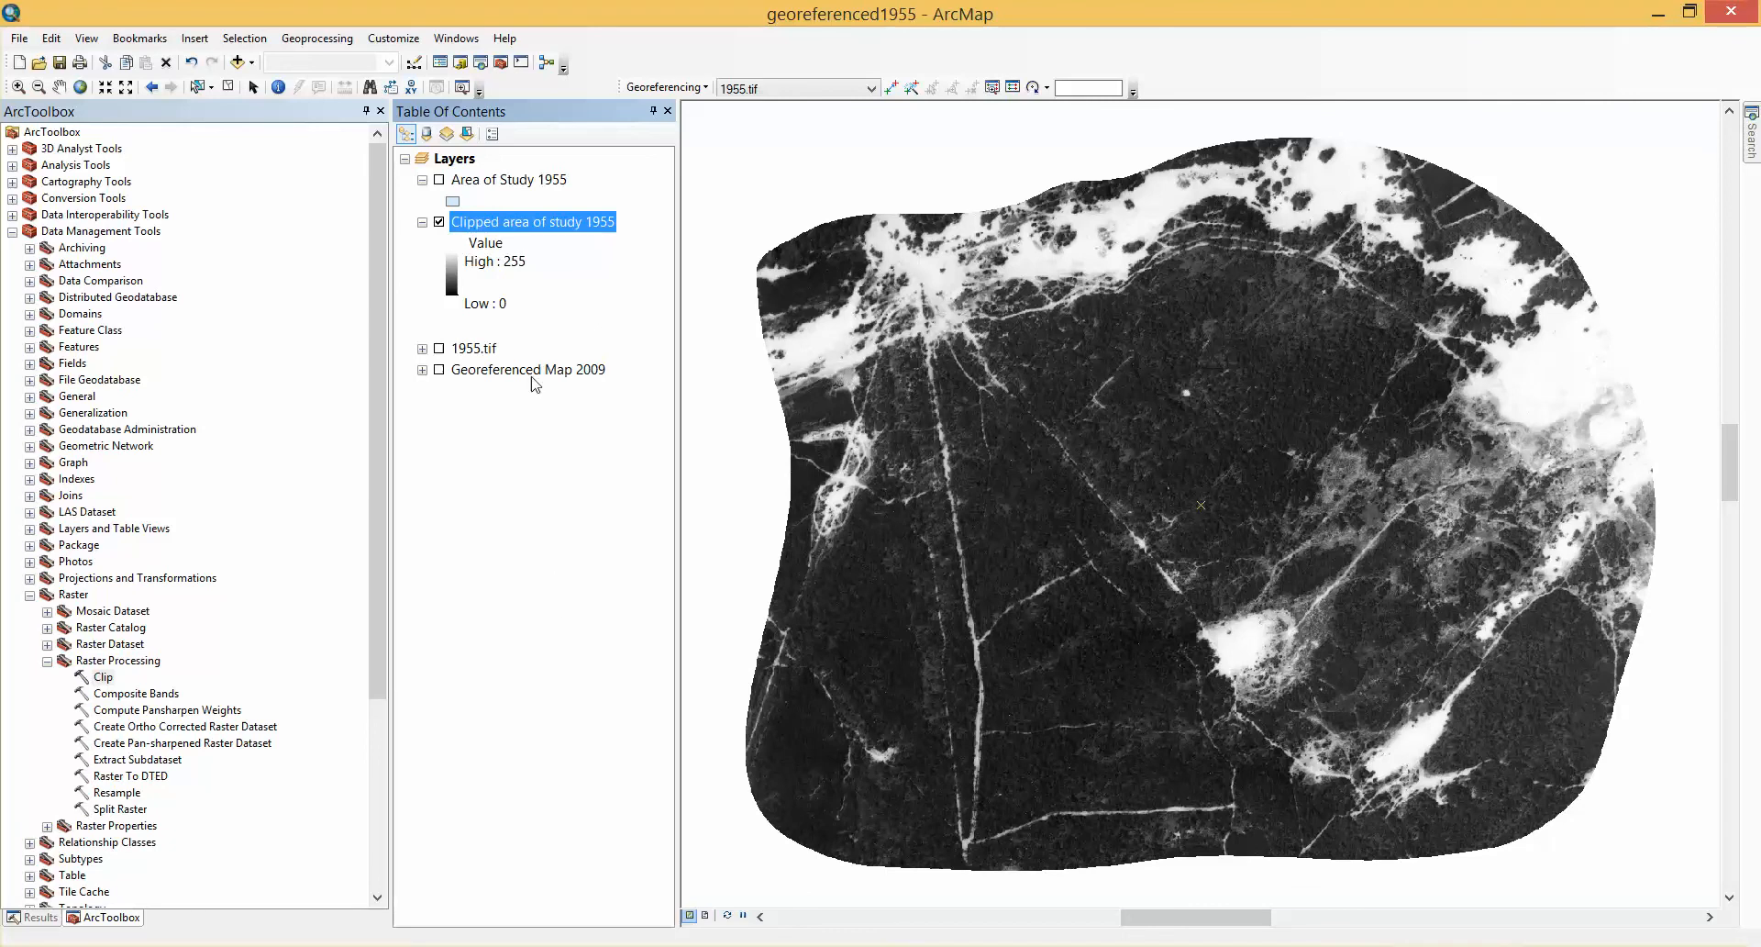
right_click(526, 232)
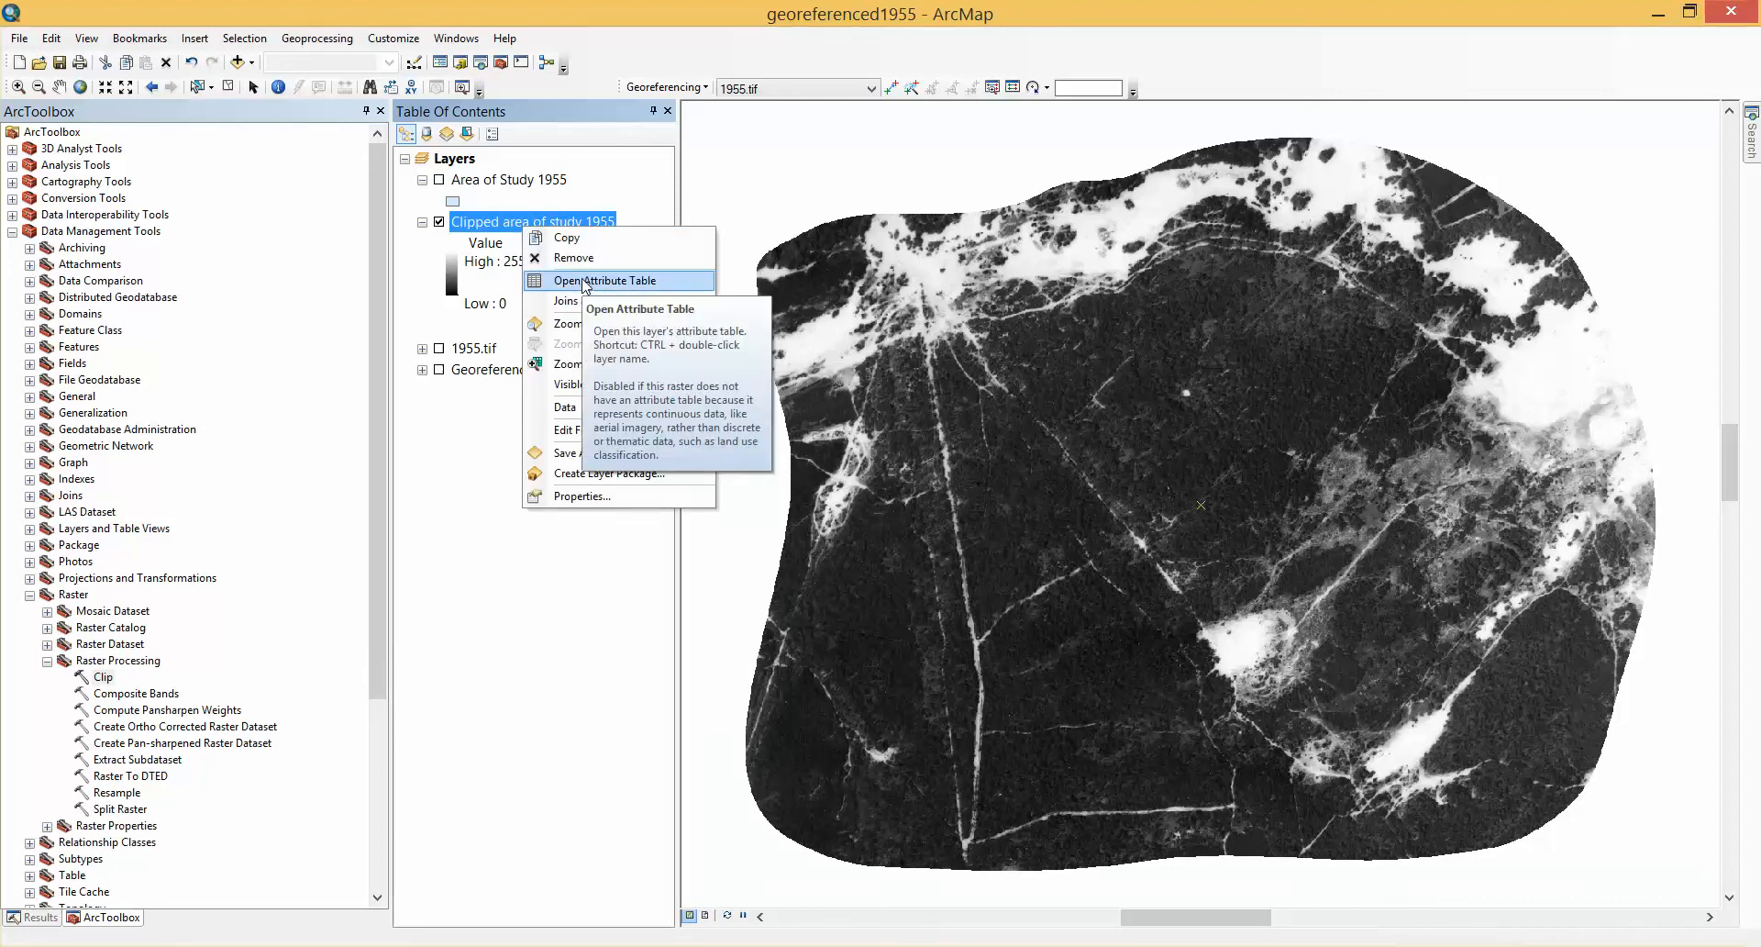
click(441, 497)
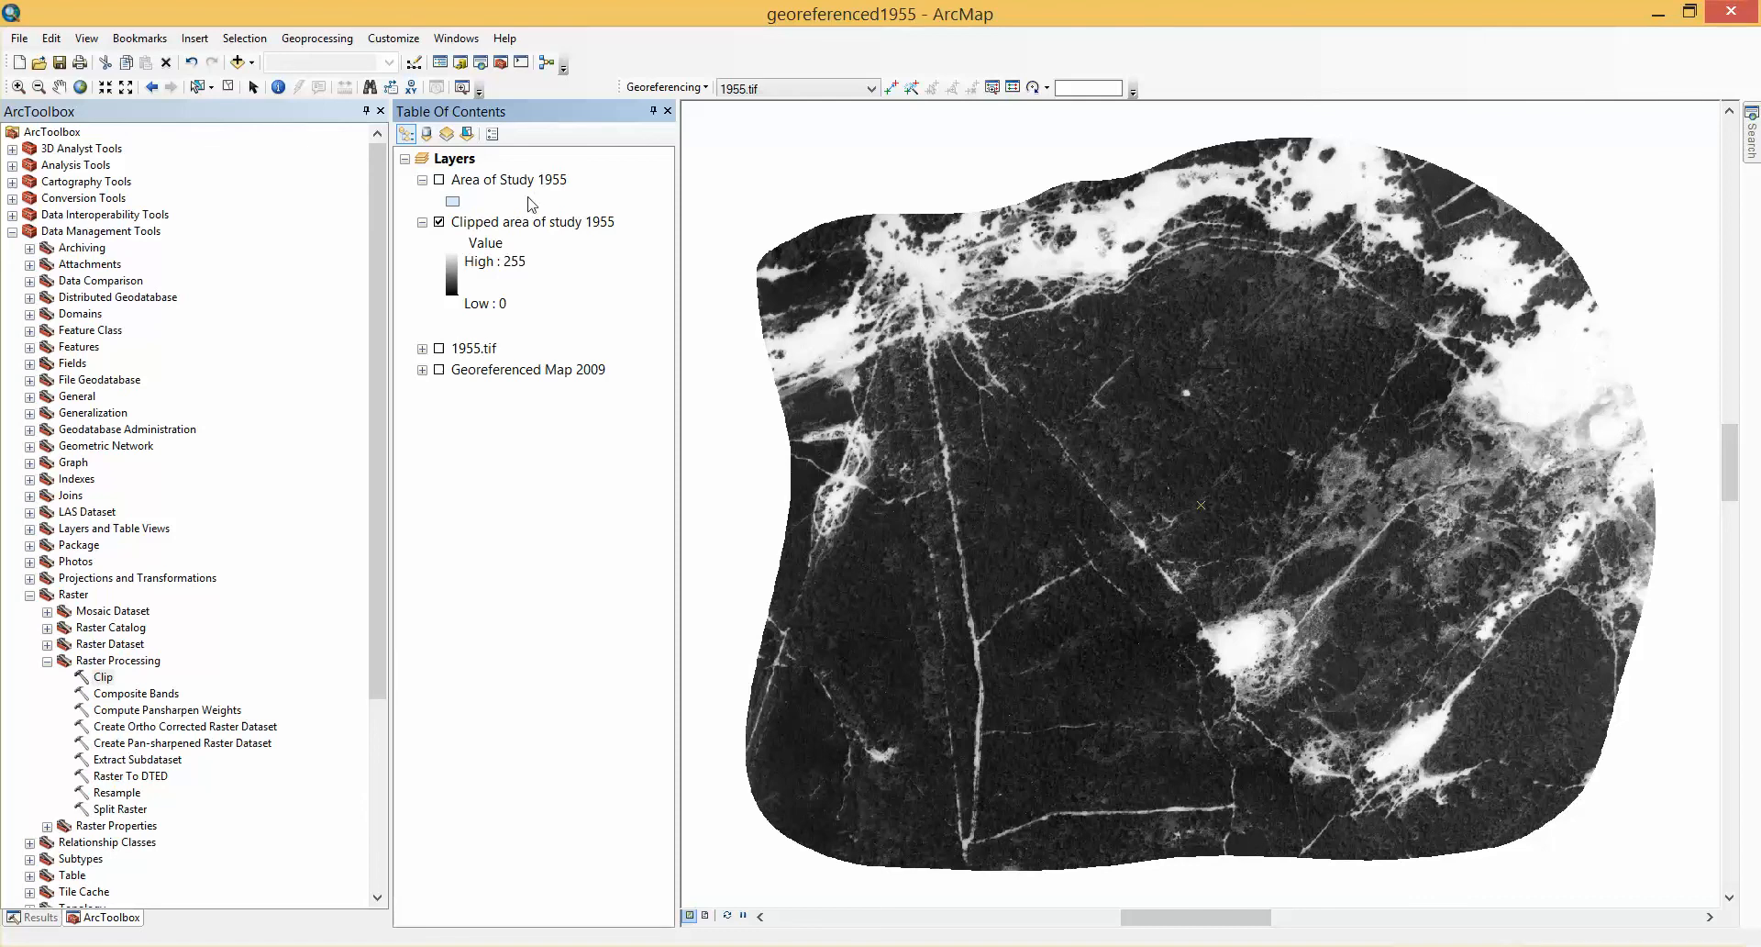
double_click(527, 224)
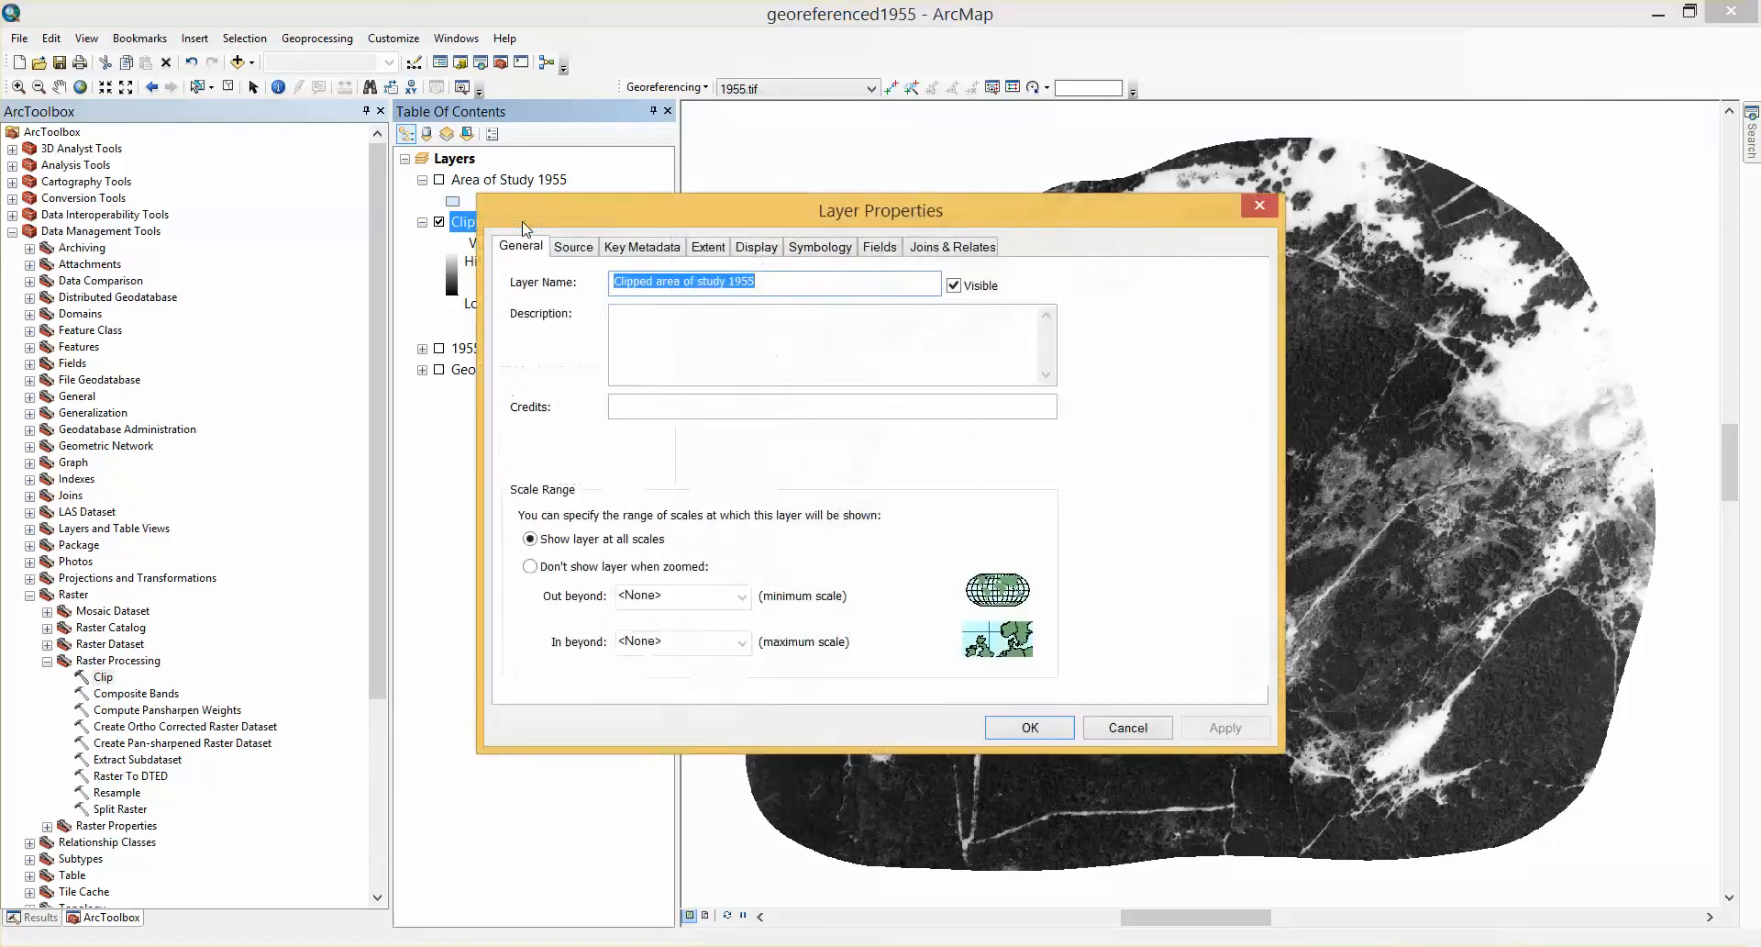
click(841, 253)
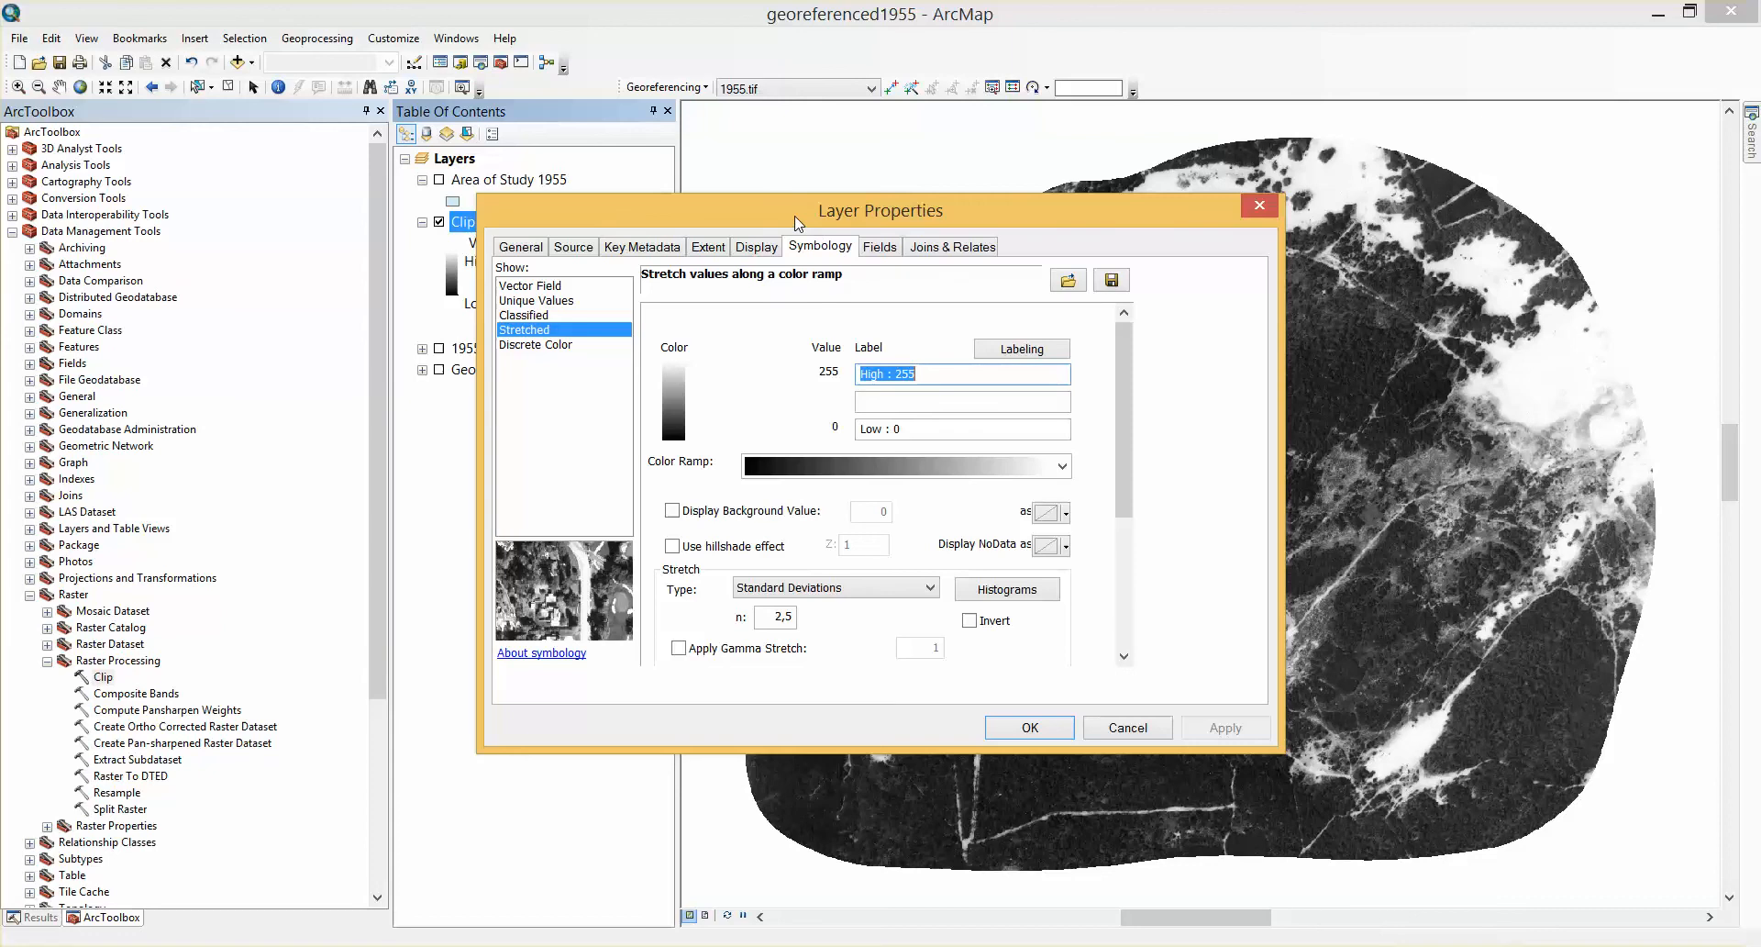
drag(794, 216, 1020, 272)
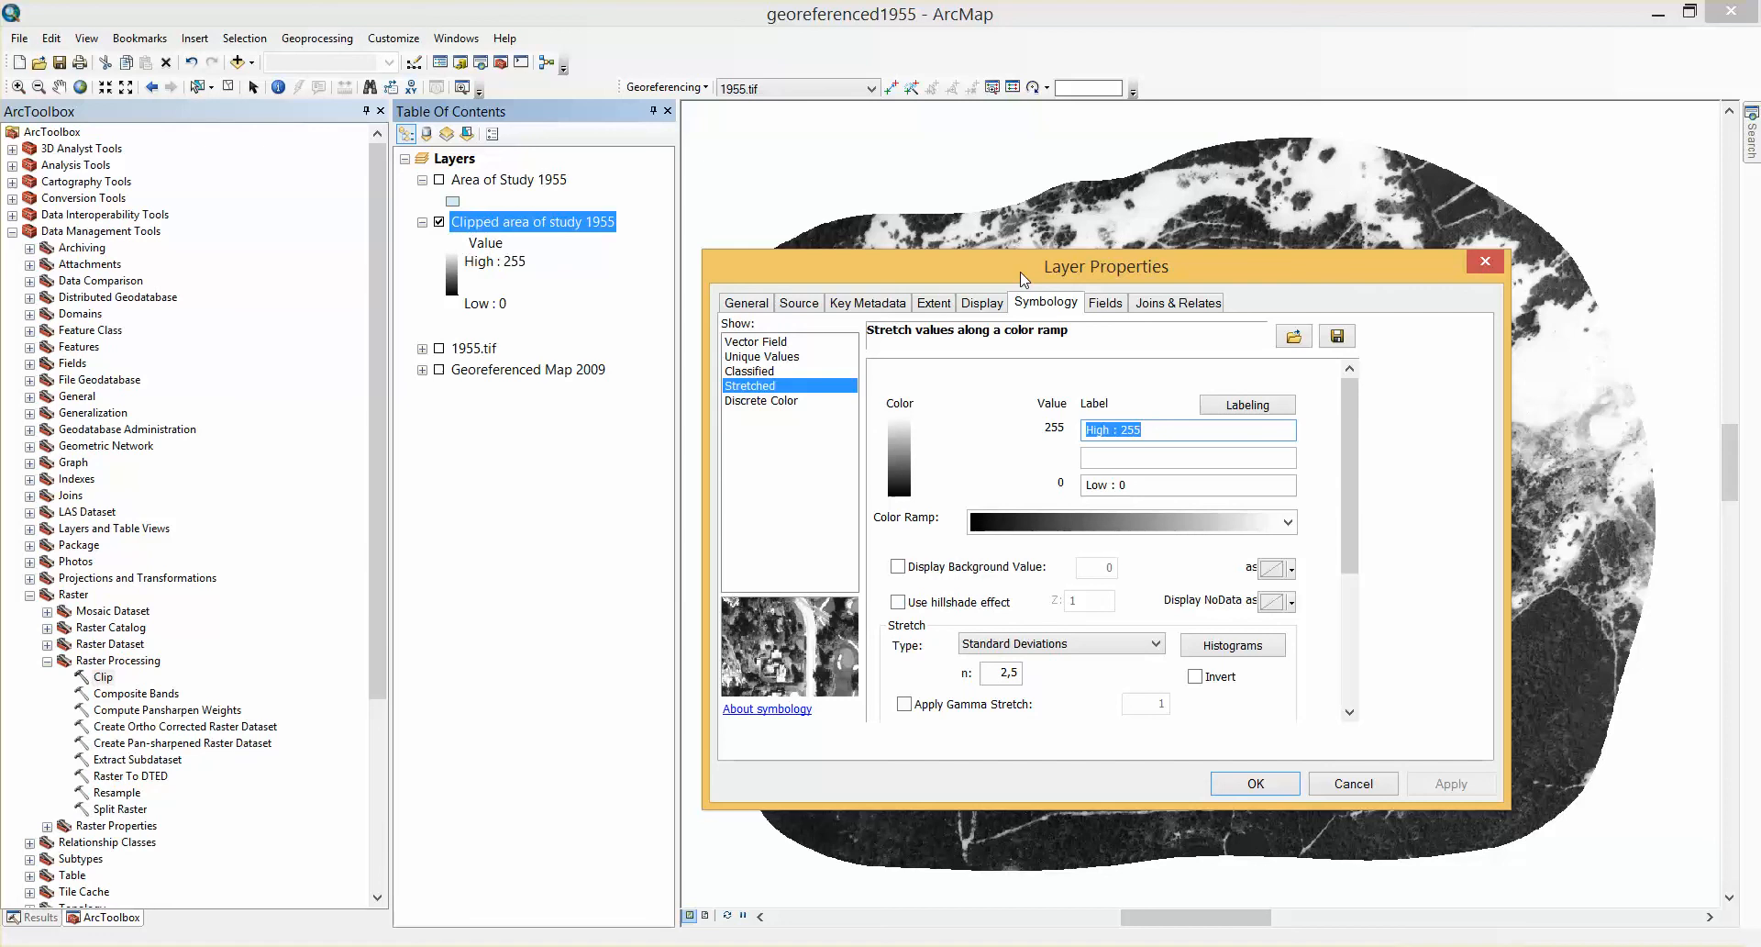
click(767, 372)
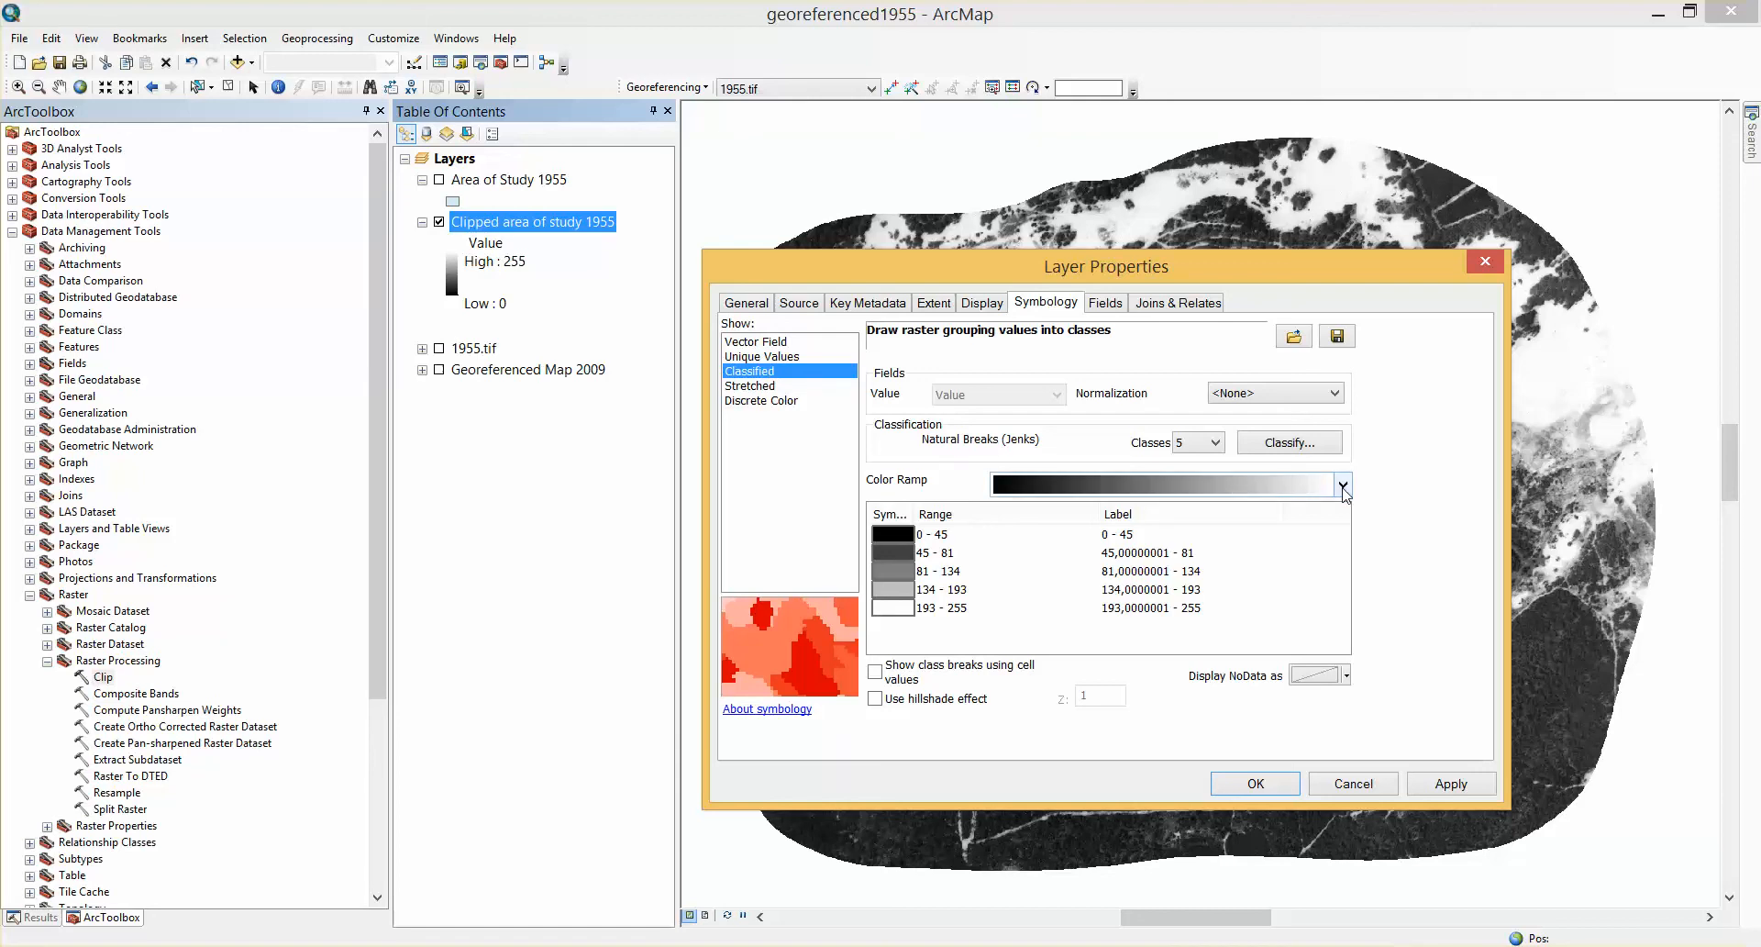
click(1215, 443)
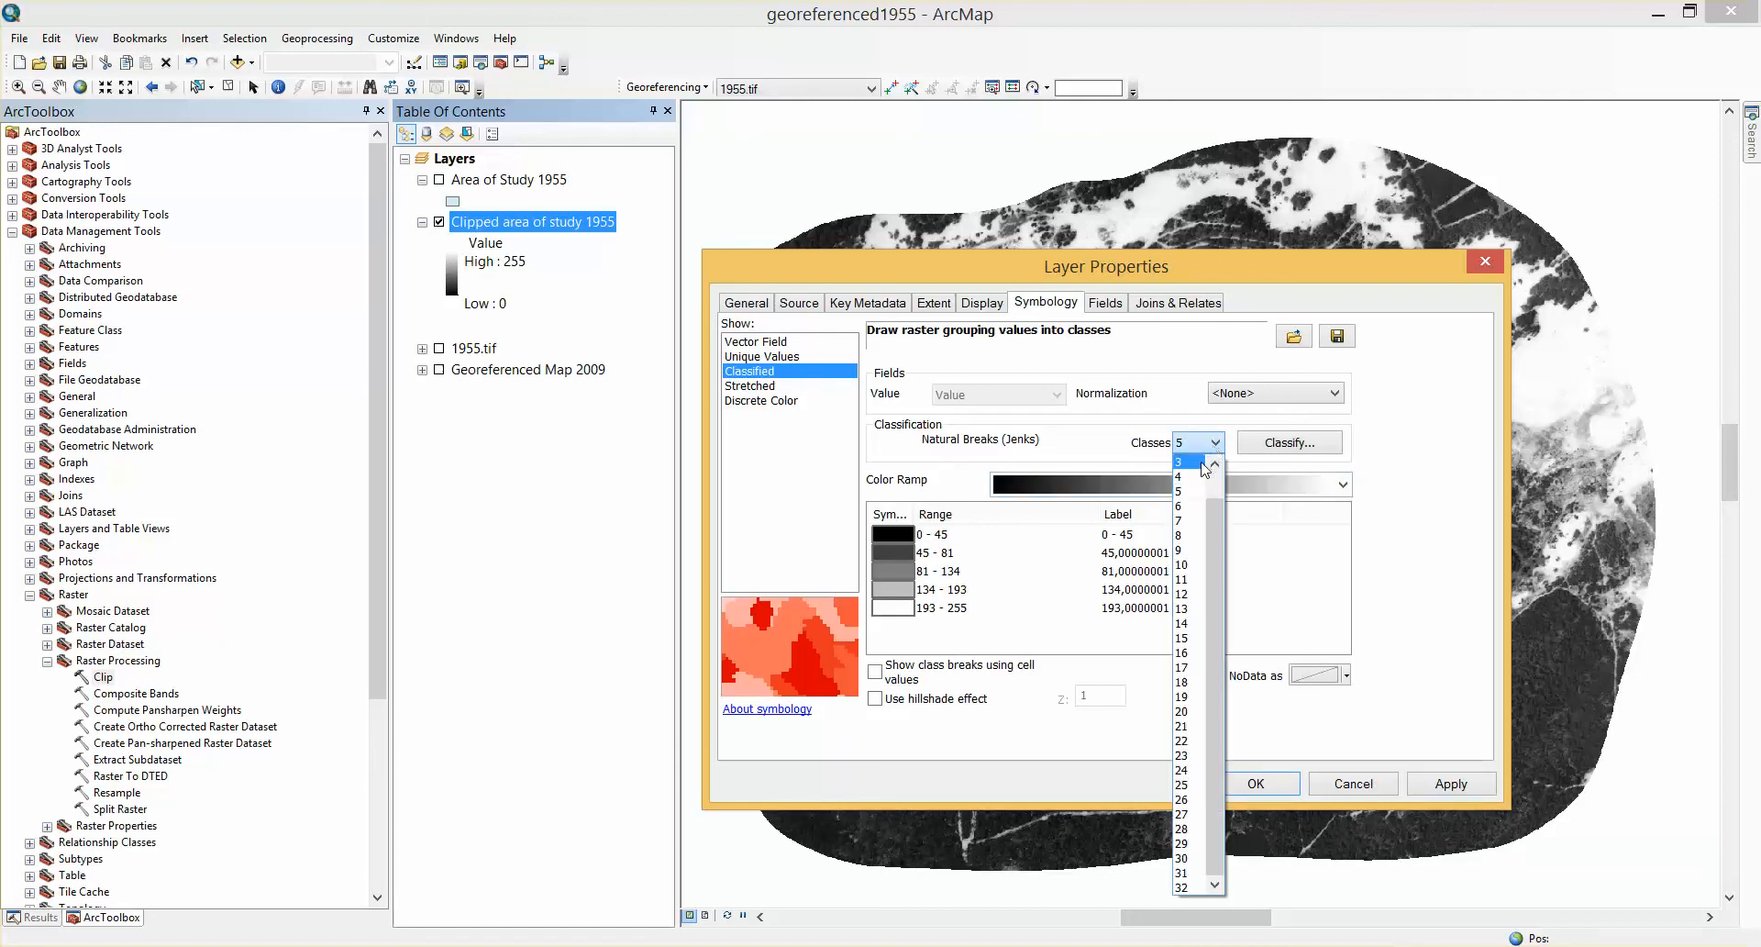
click(1192, 461)
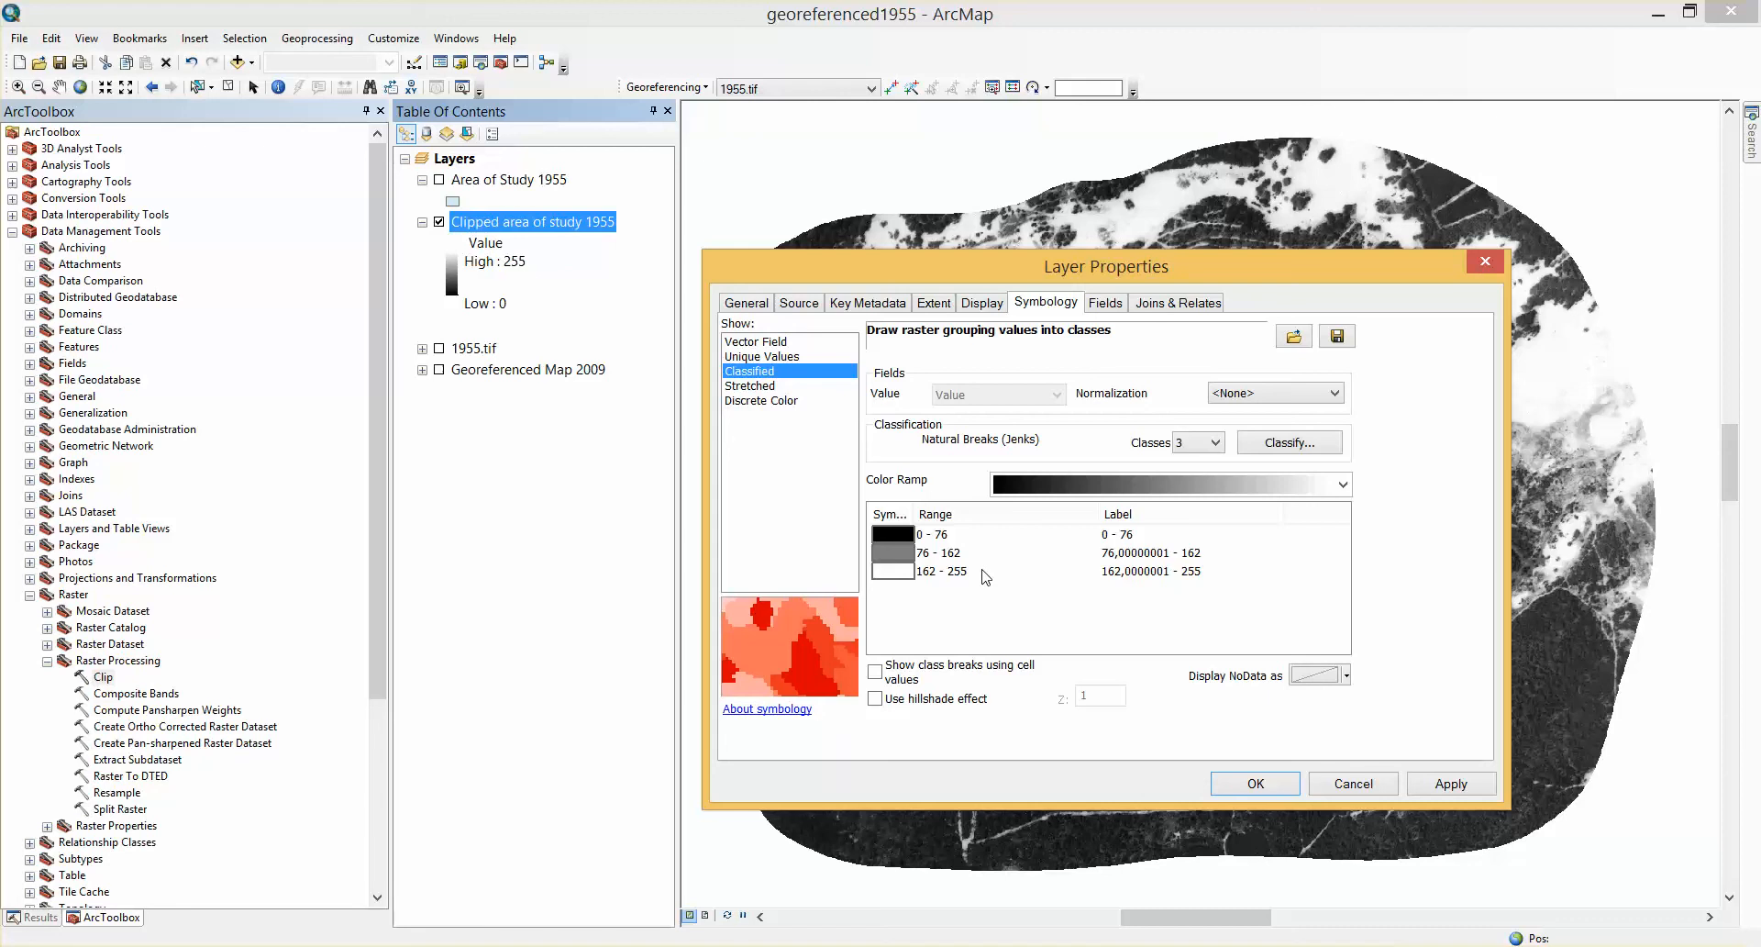
Try moving the two lower class breaks on the classification histogram to about 58.5 and 235.1, and discard the changes.
click(1307, 448)
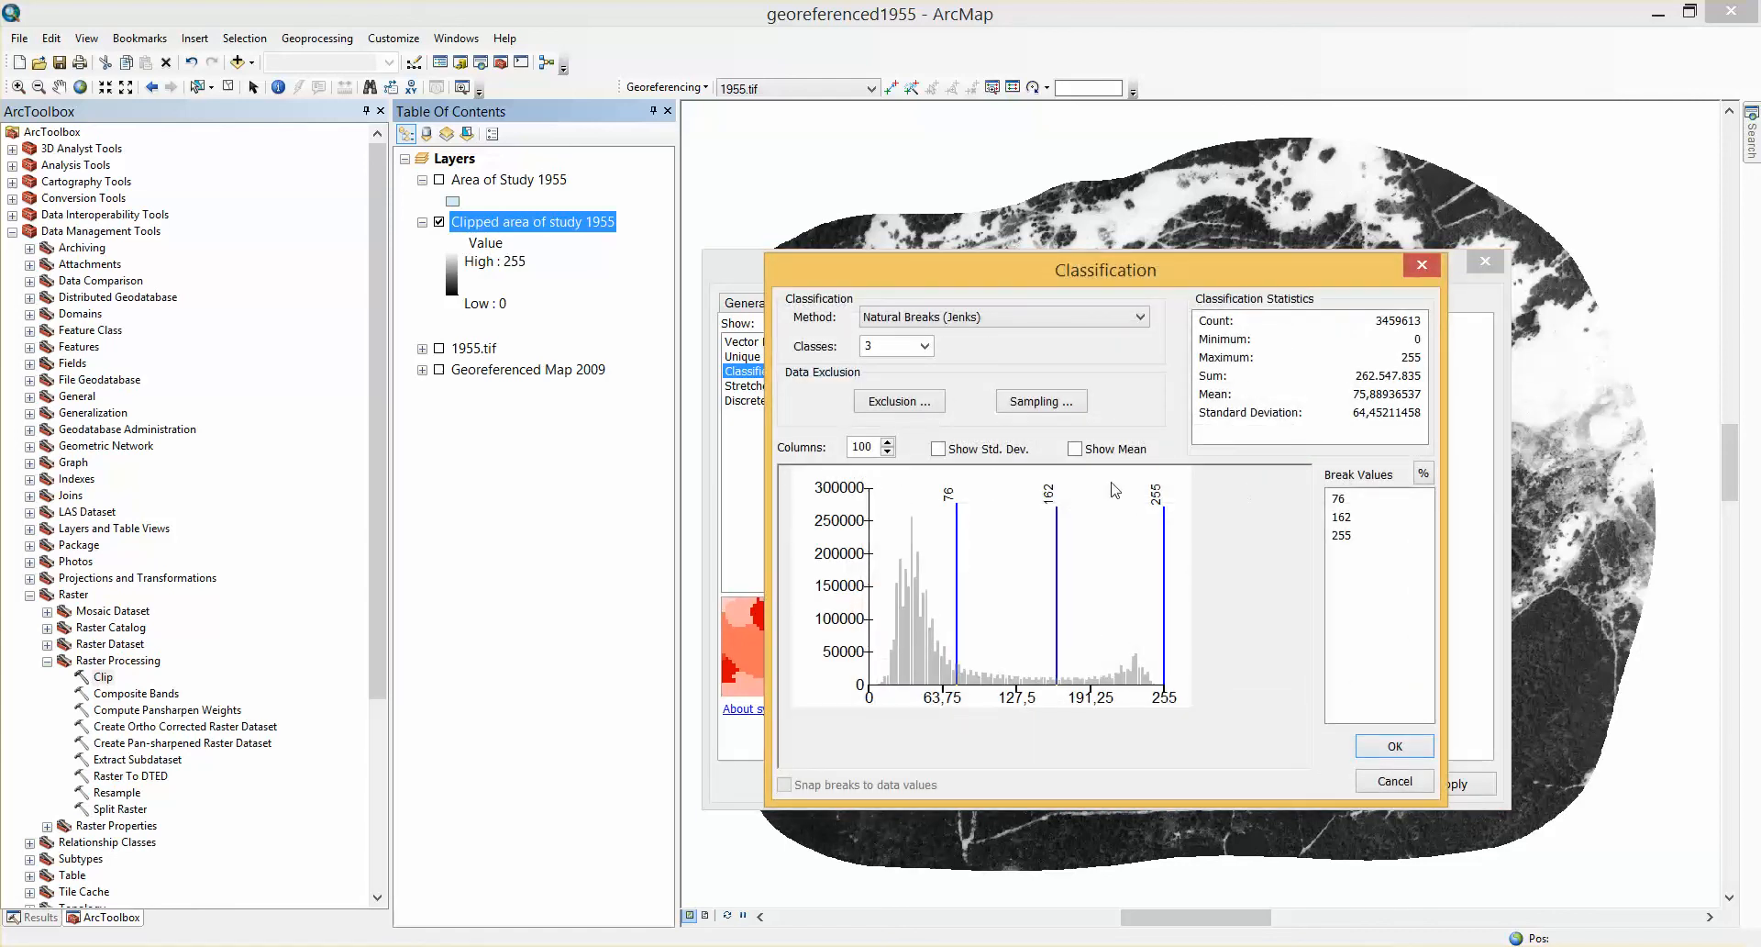
click(957, 548)
mouse_move(956, 547)
mouse_down()
mouse_move(942, 553)
mouse_move(974, 567)
mouse_up()
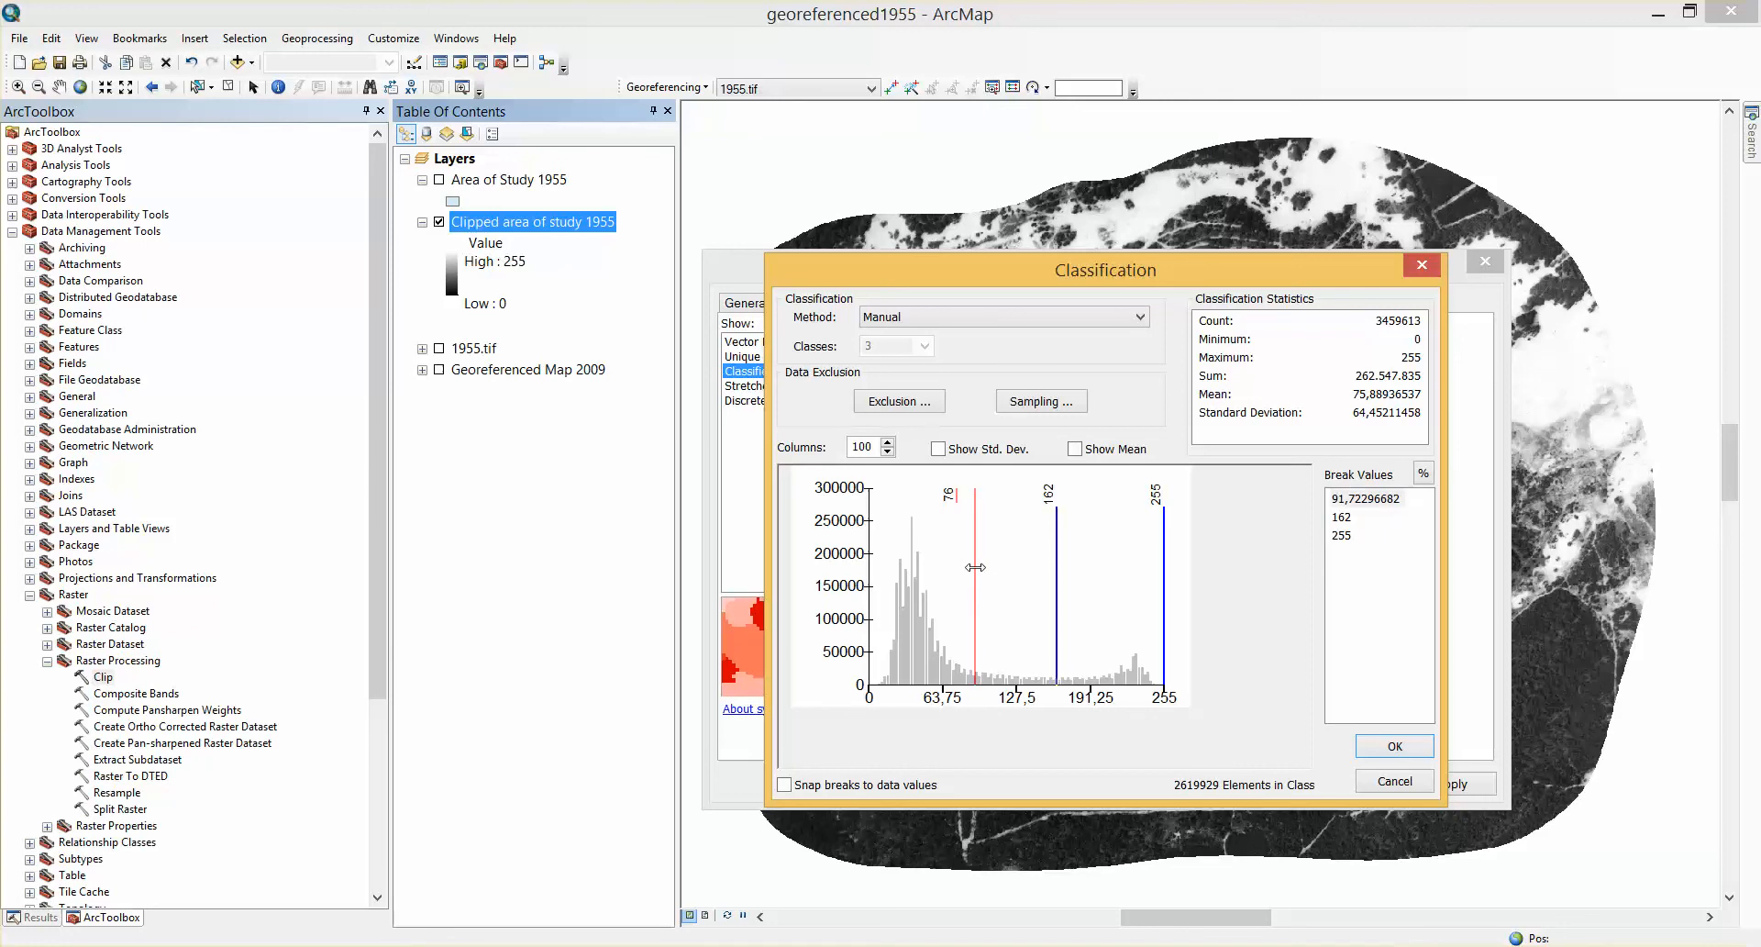
drag(974, 567, 936, 570)
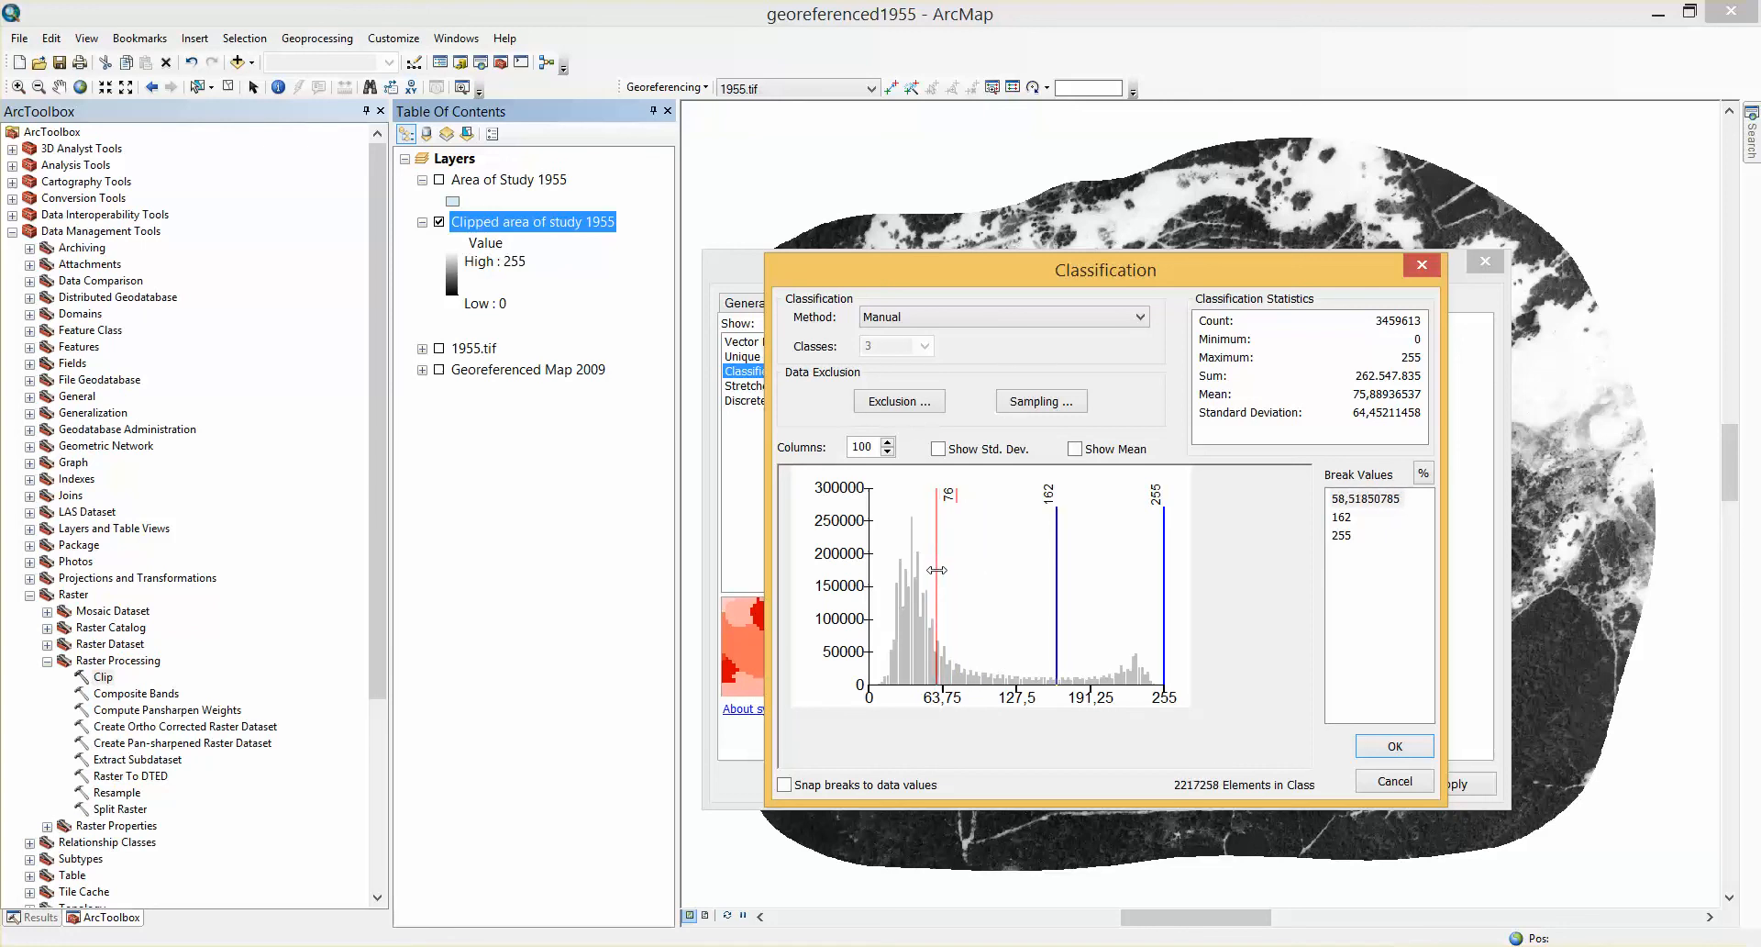
click(1055, 616)
drag(1056, 616, 1141, 636)
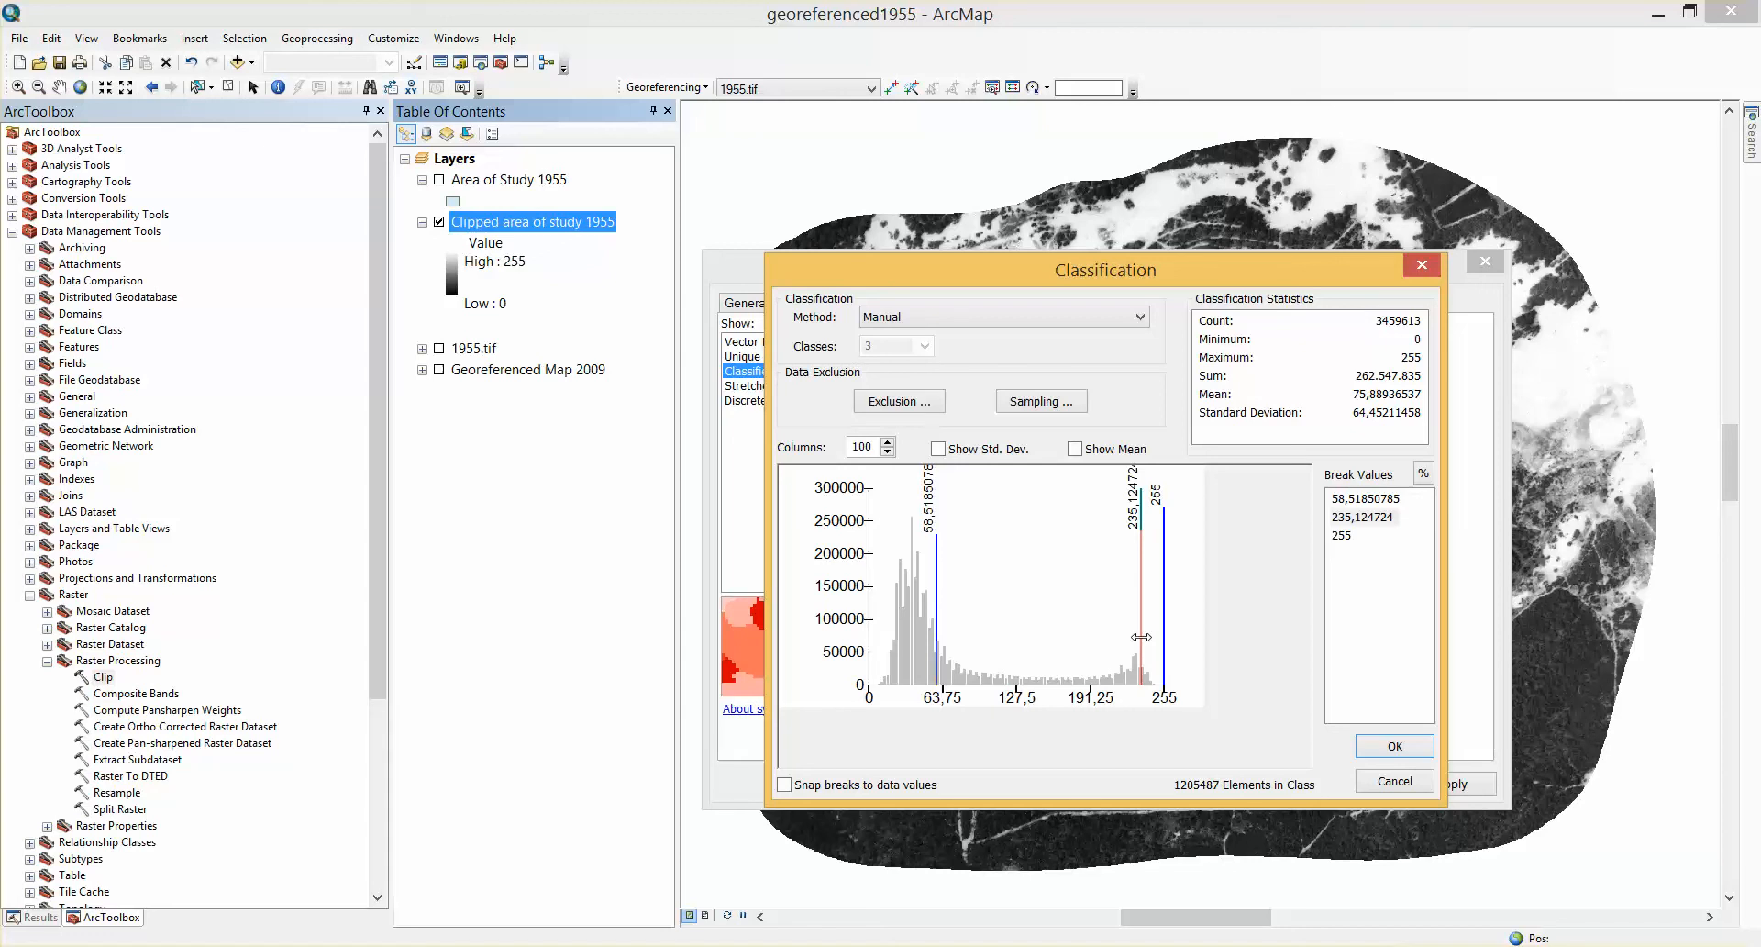
click(1390, 785)
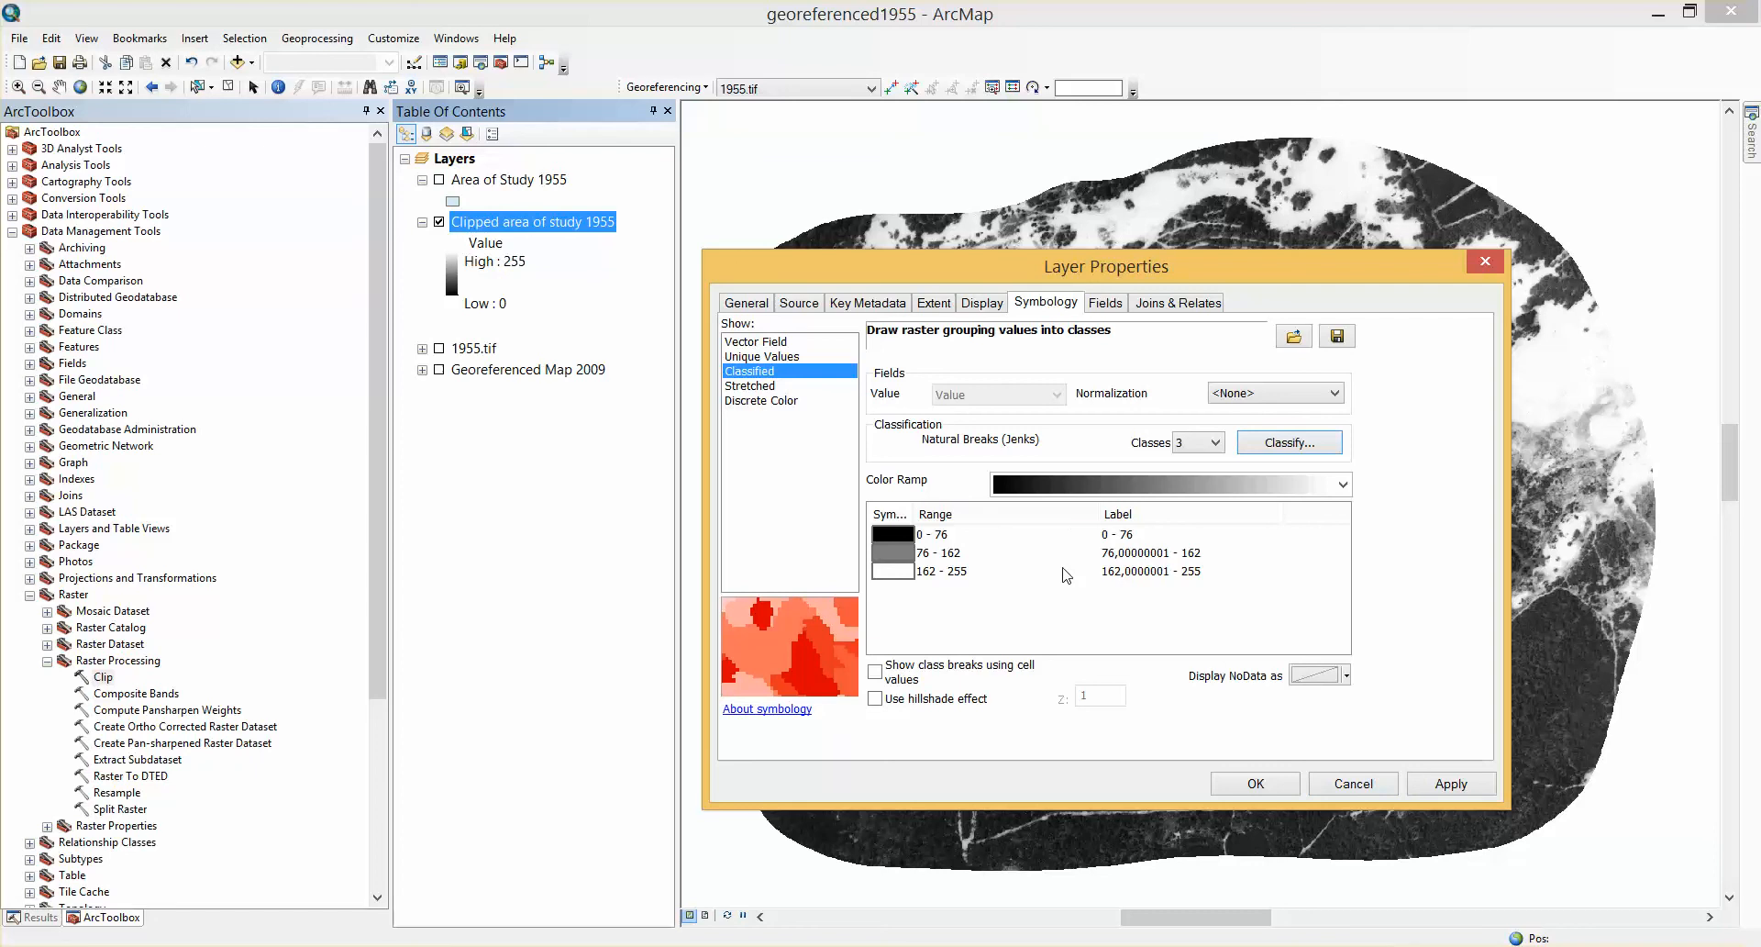
Apply the three-class natural breaks symbology to the clipped raster layer.
click(1256, 784)
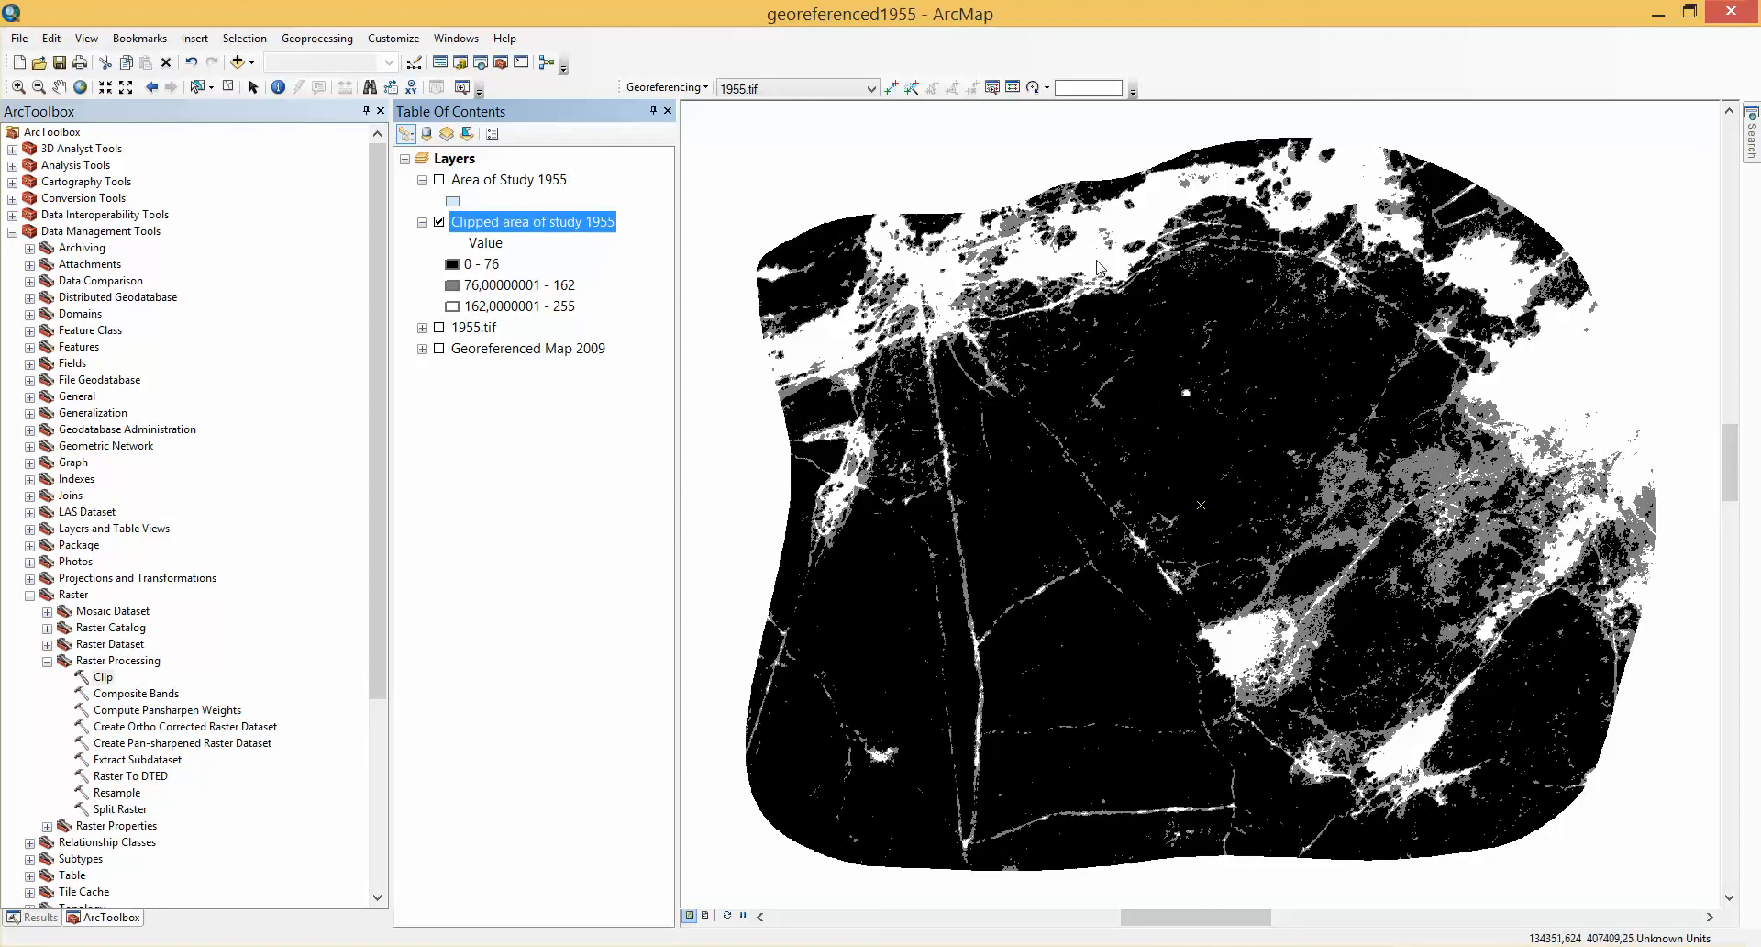
Identify the pixel values of the clipped raster in a white area in the north and a black area in the south.
click(278, 86)
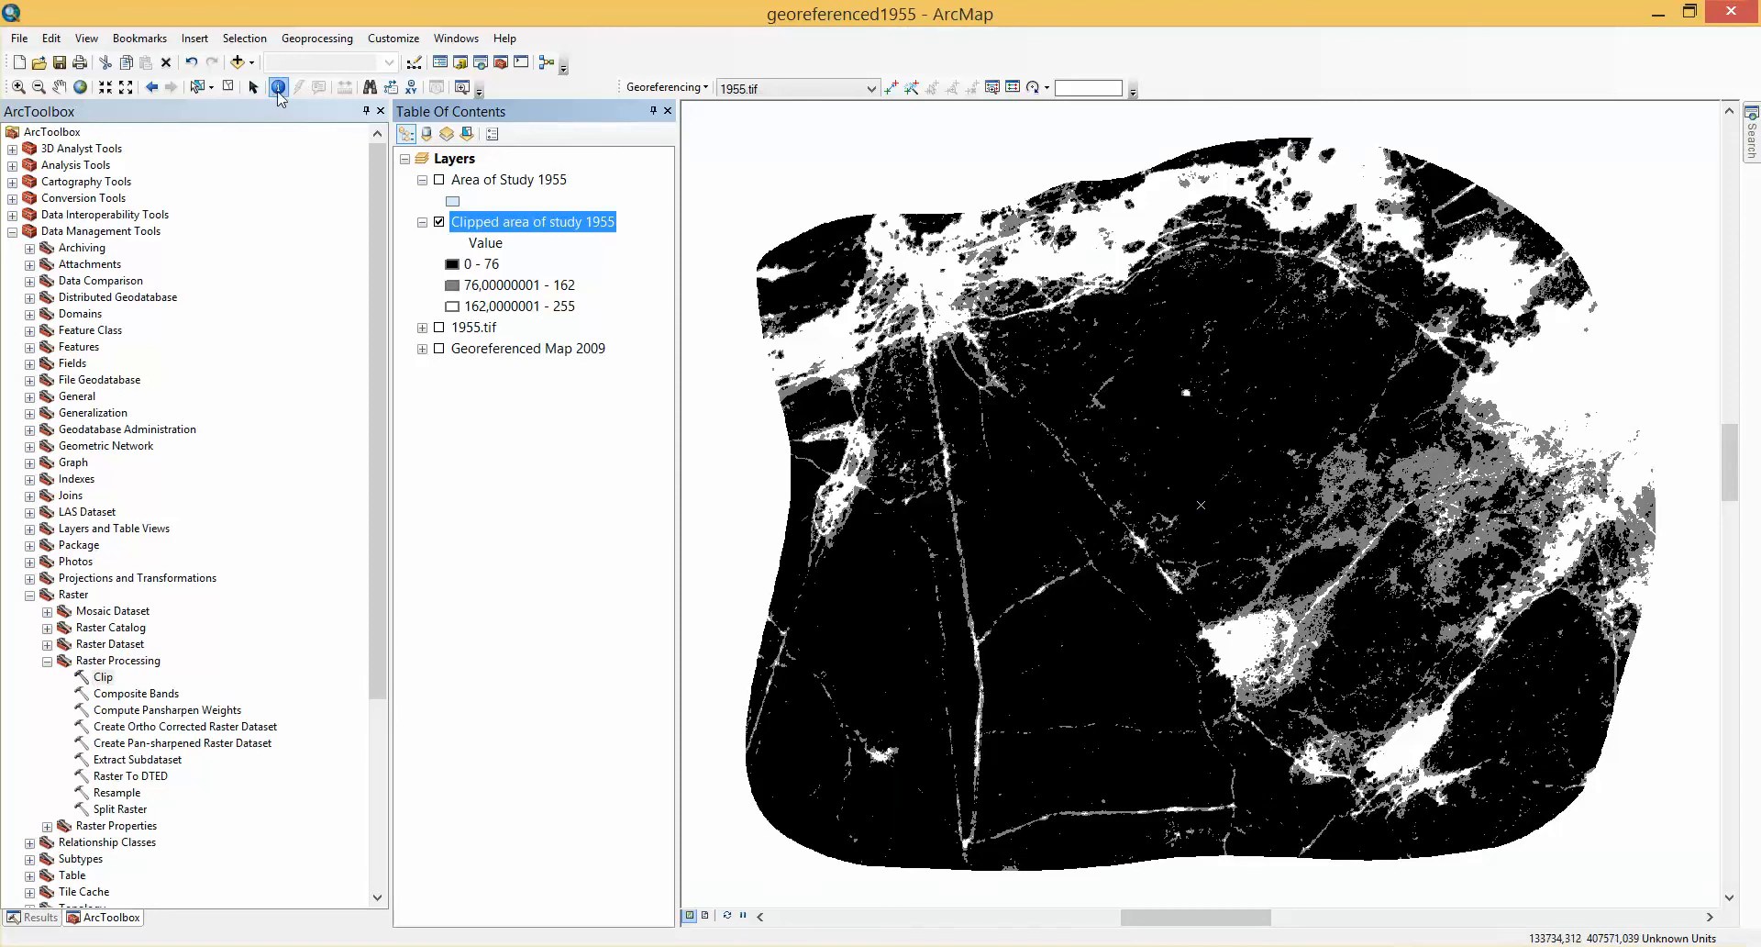
click(1083, 262)
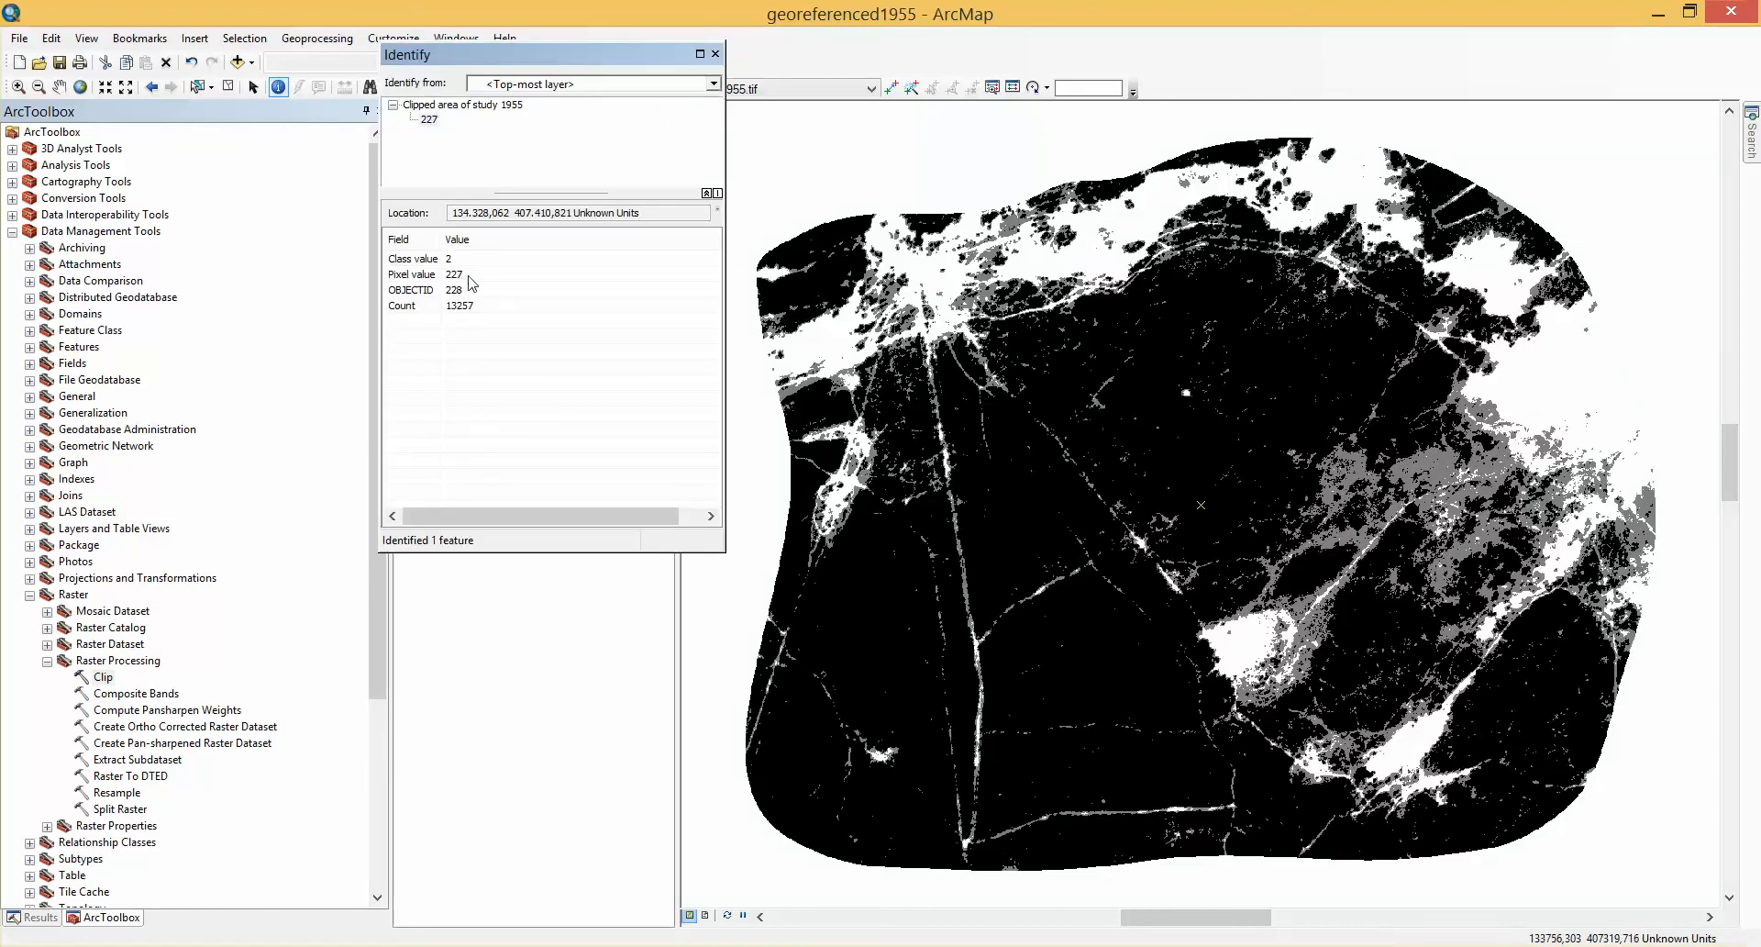
click(715, 53)
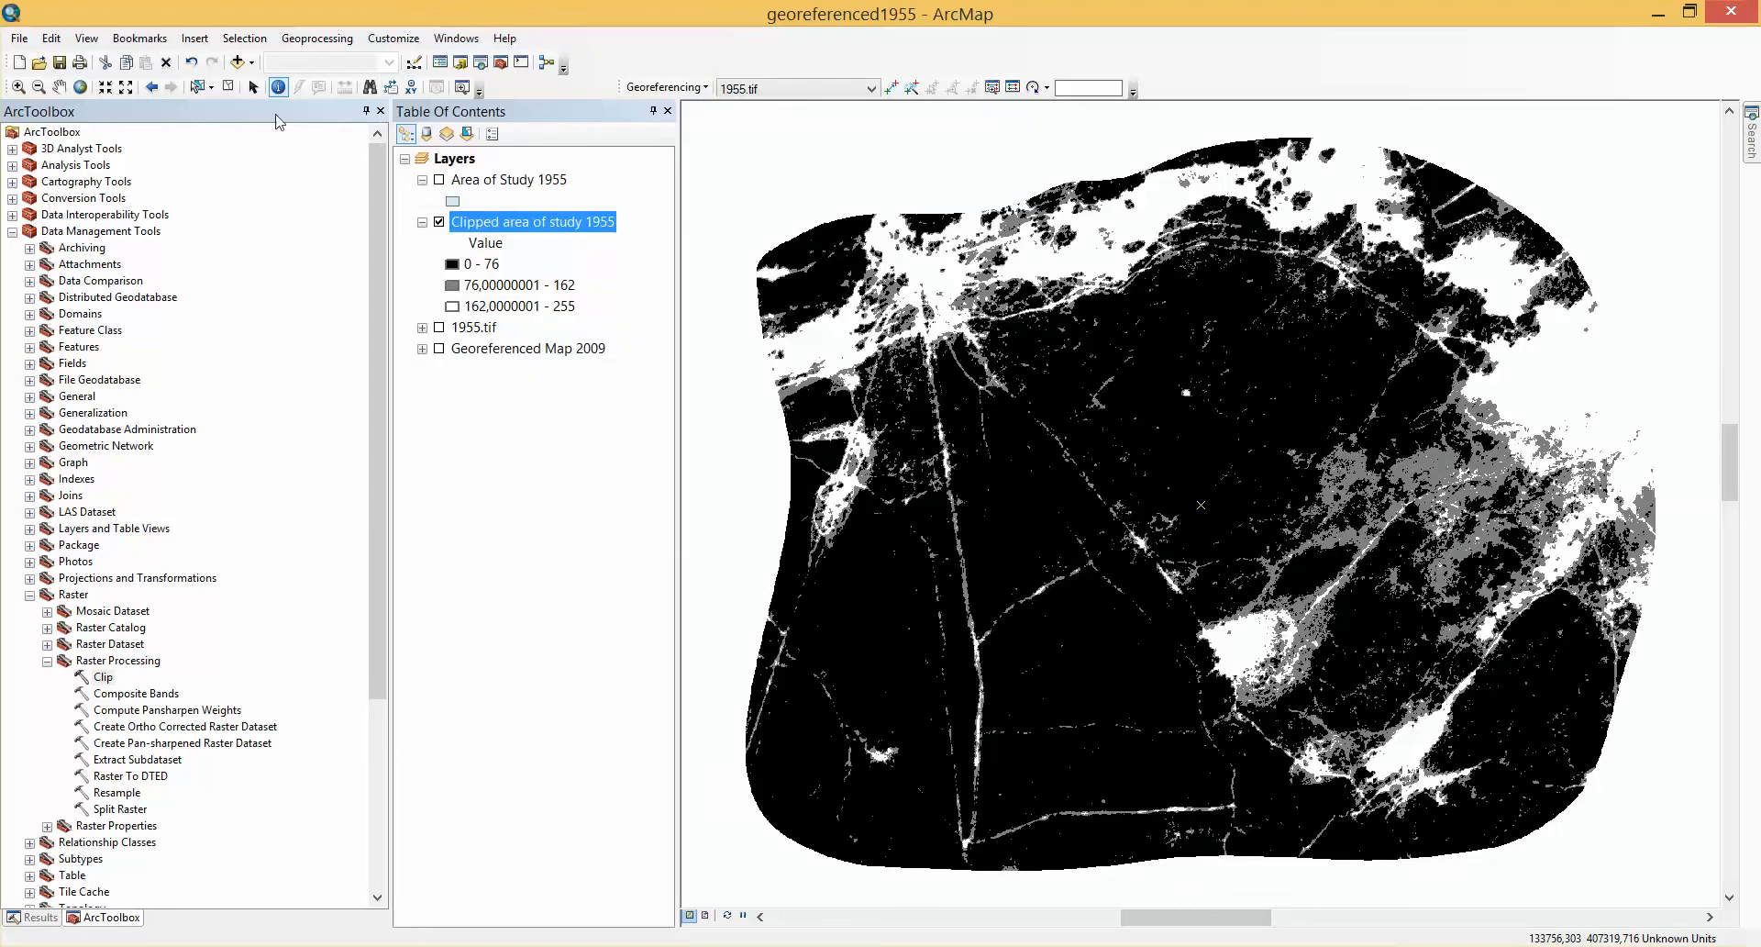
click(1108, 697)
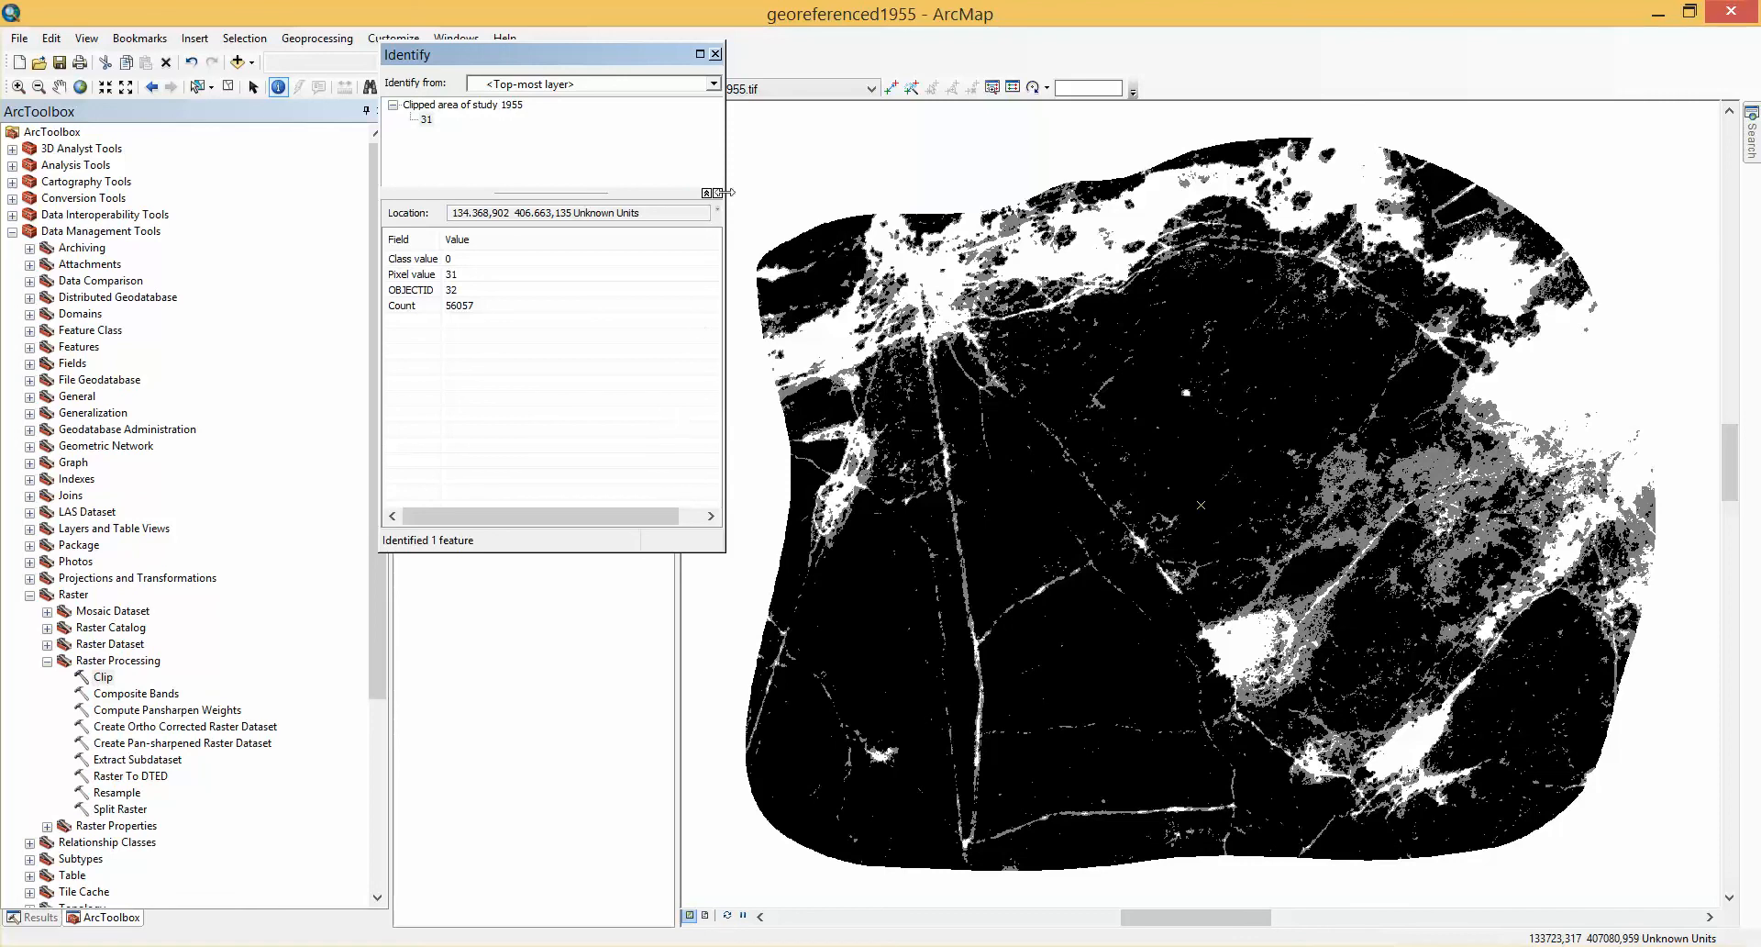
click(715, 54)
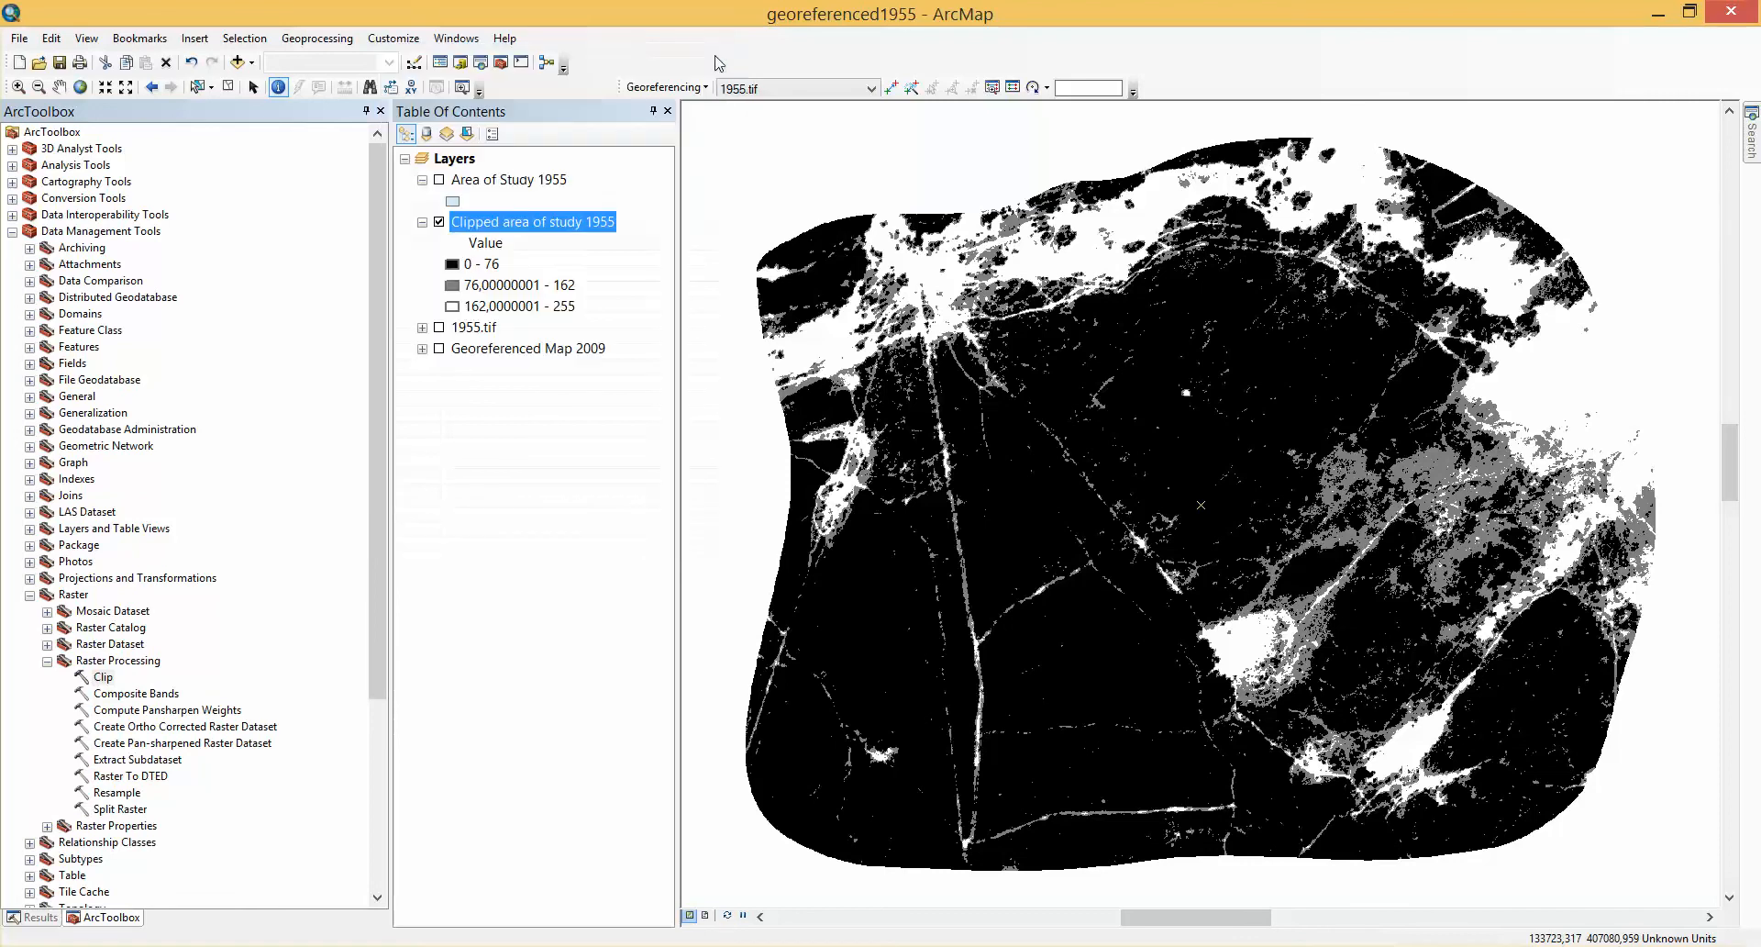